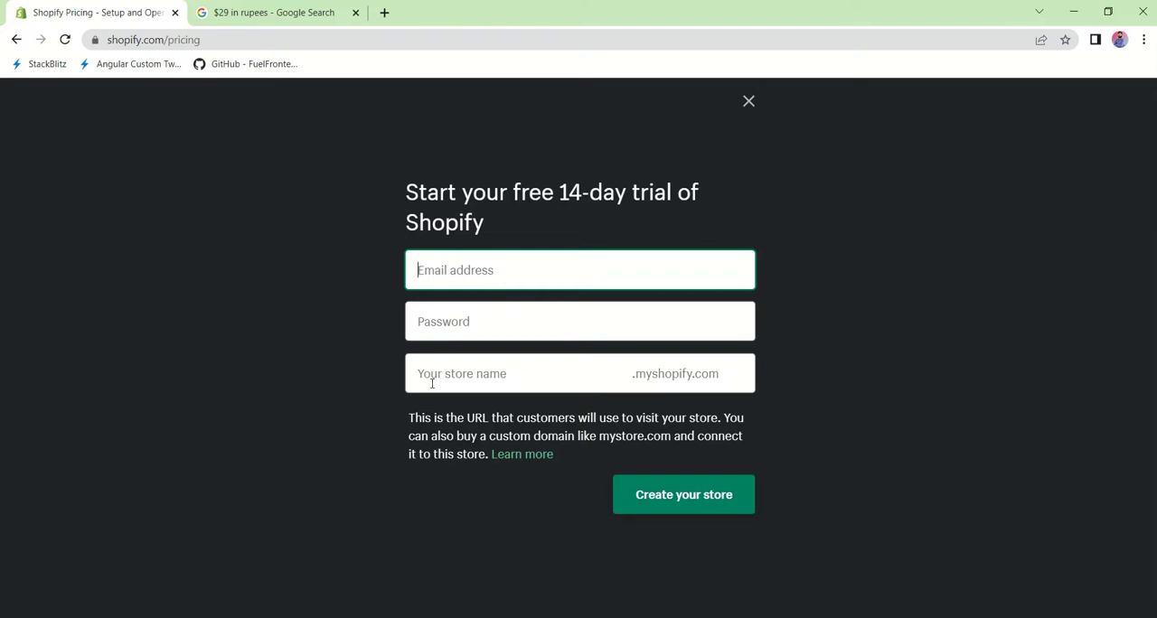
Step: Sign up for the 14-day trial with the e-mail address, account password and store name worldgyan, and create the store
click(432, 384)
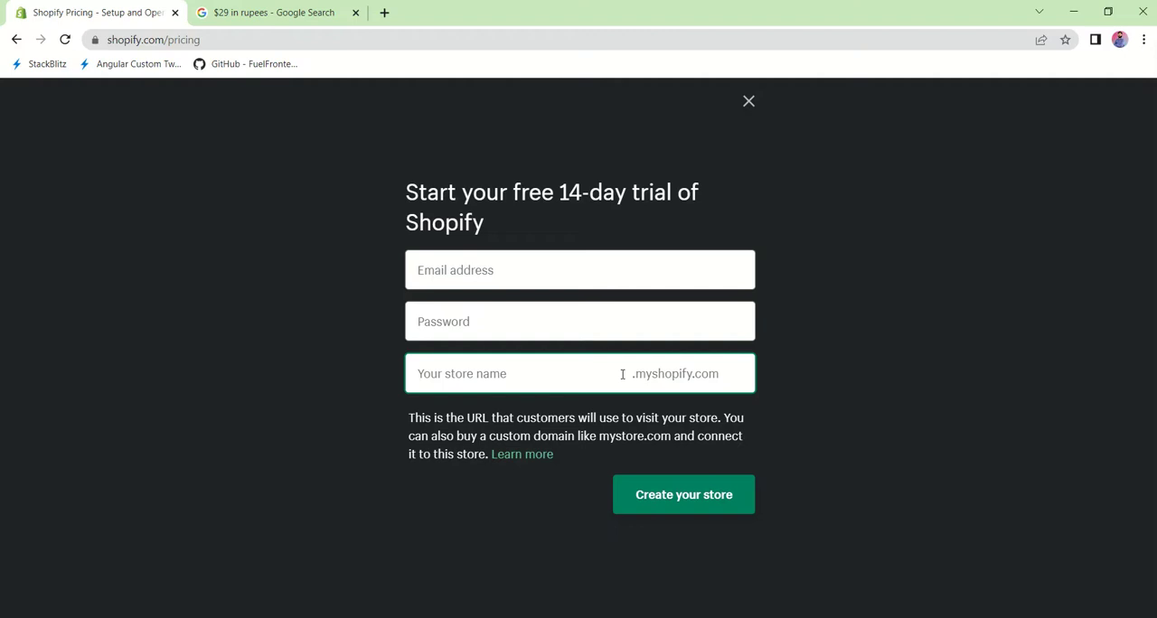
click(640, 534)
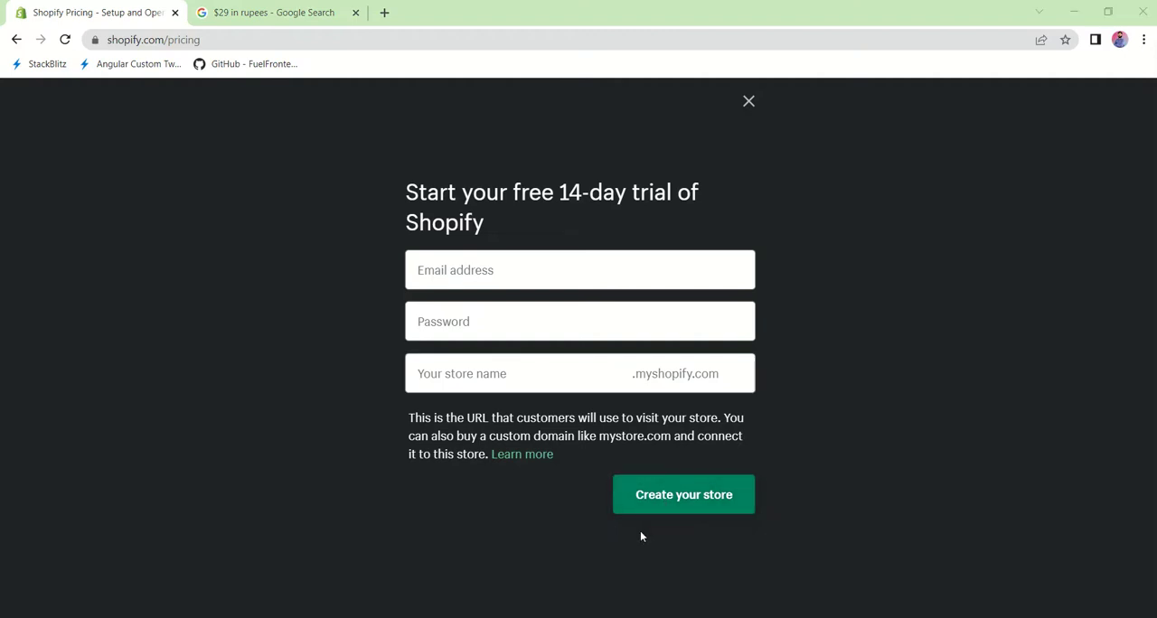
click(518, 369)
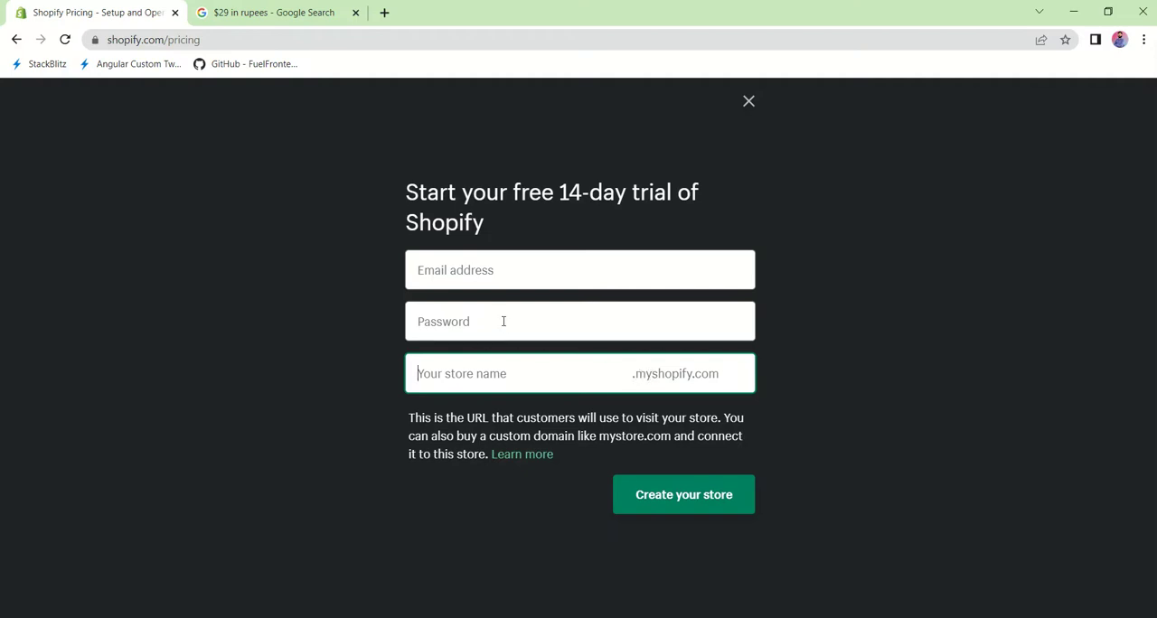
click(491, 272)
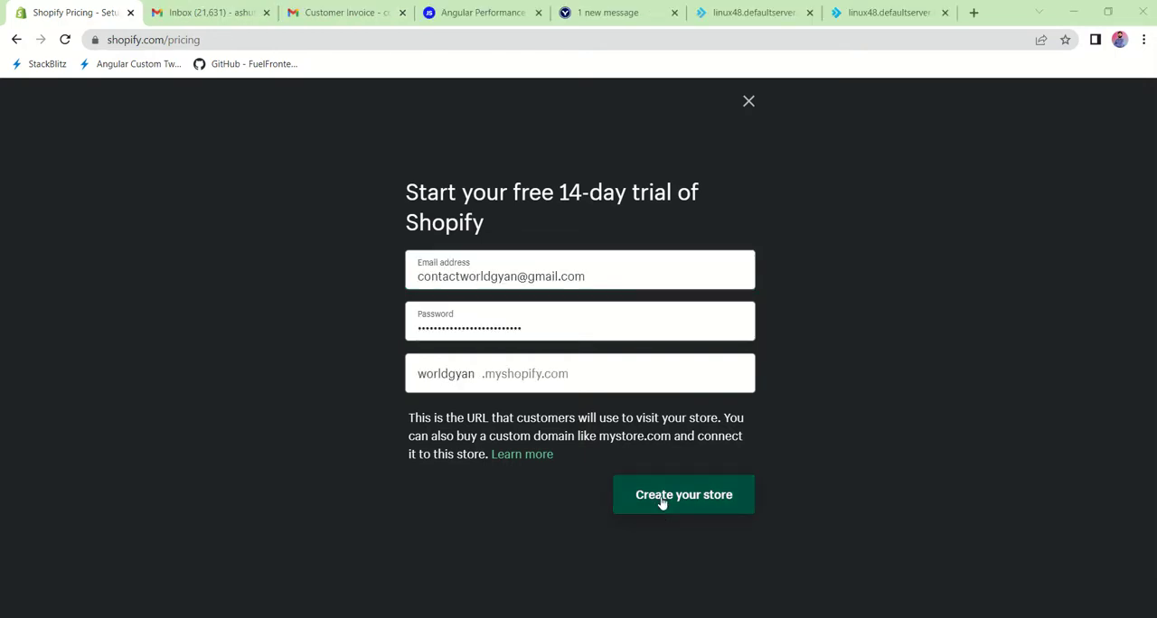
click(661, 499)
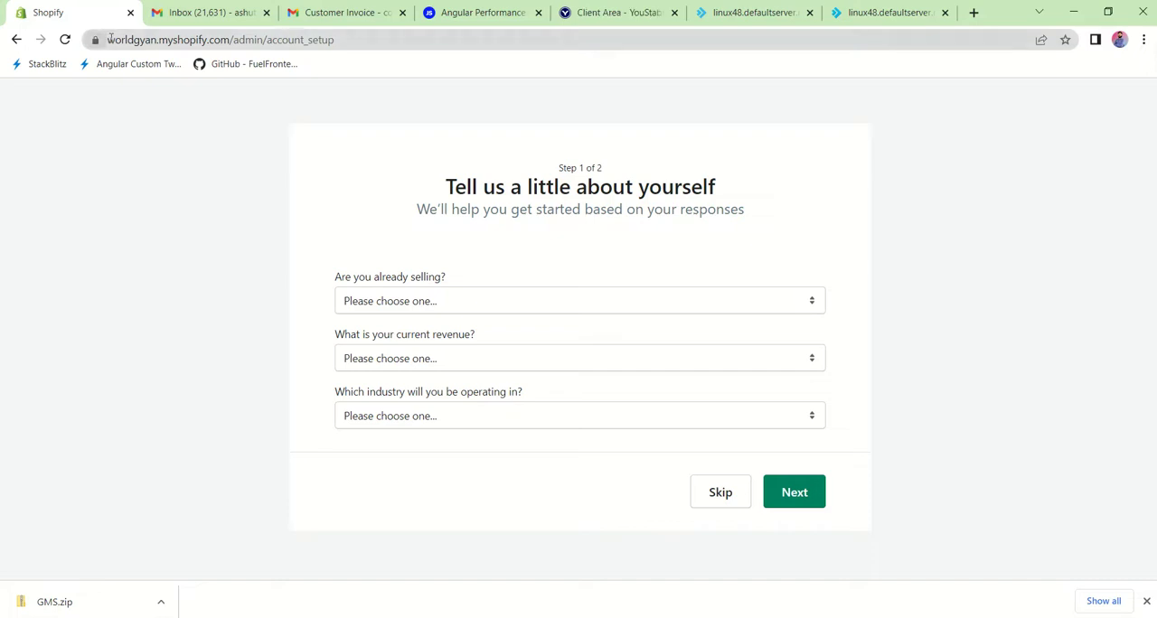
drag(108, 40, 233, 45)
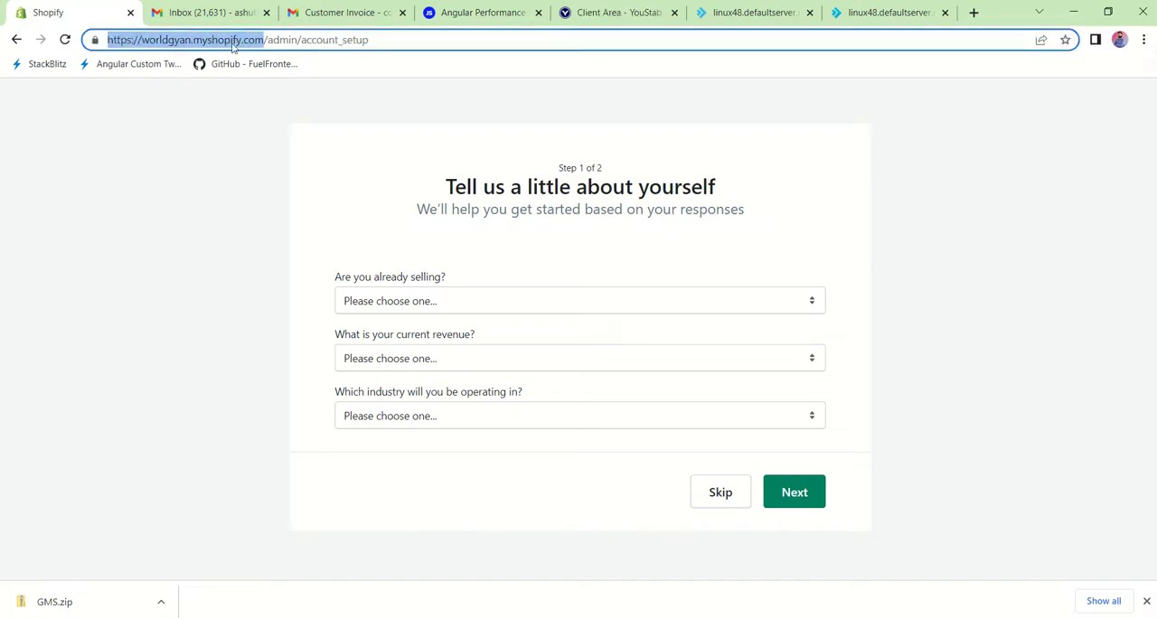
click(207, 131)
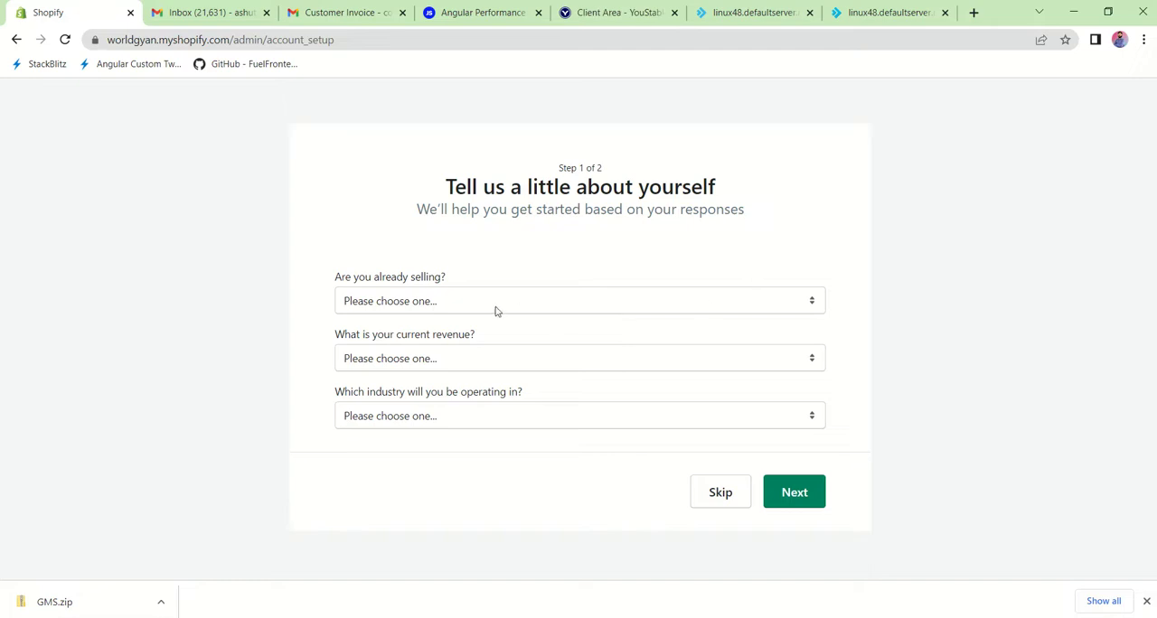
Step: Answer the selling question with "I'm just playing around" and select Facebook or Instagram, Google, Shopify Buy Button and "I'm not sure yet"
click(469, 304)
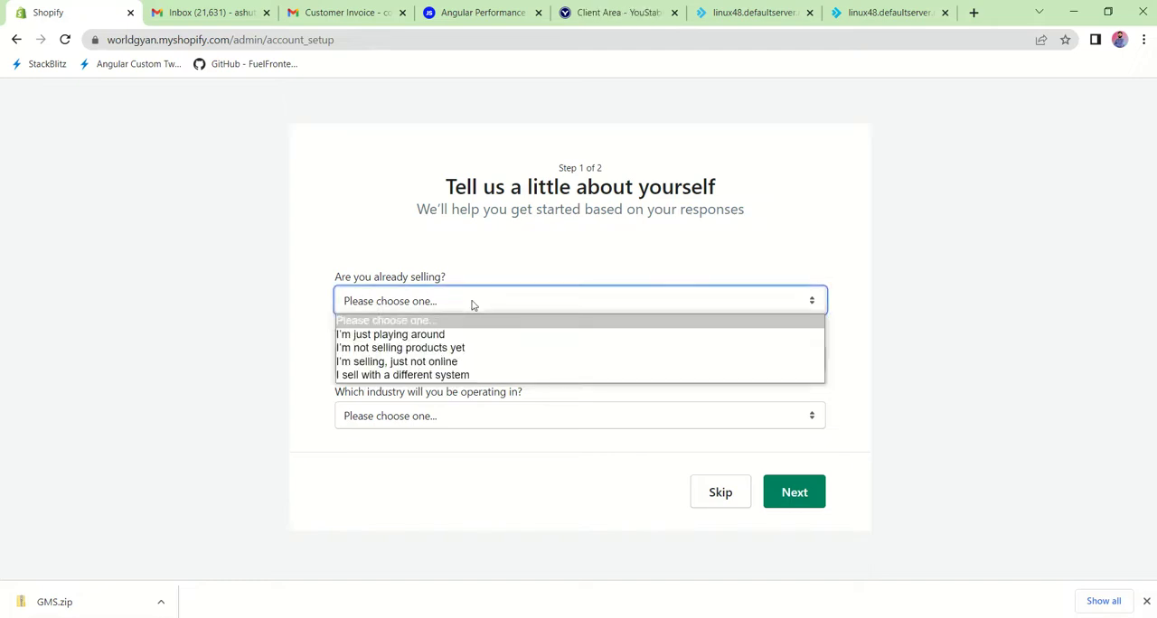
click(417, 334)
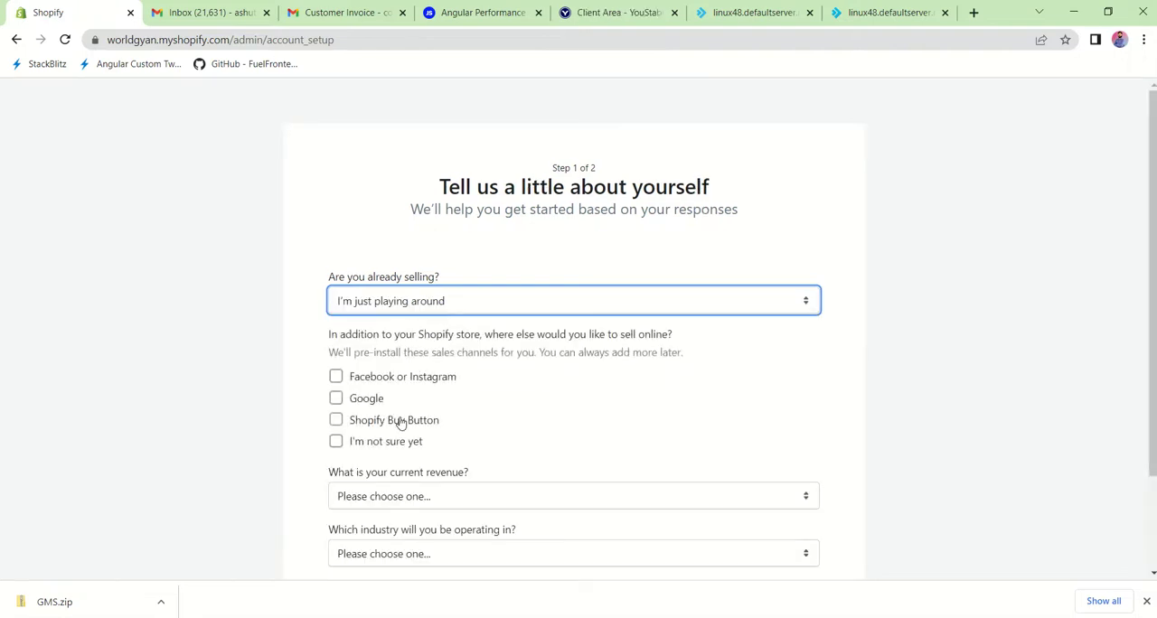
scroll(400, 420, down, 1)
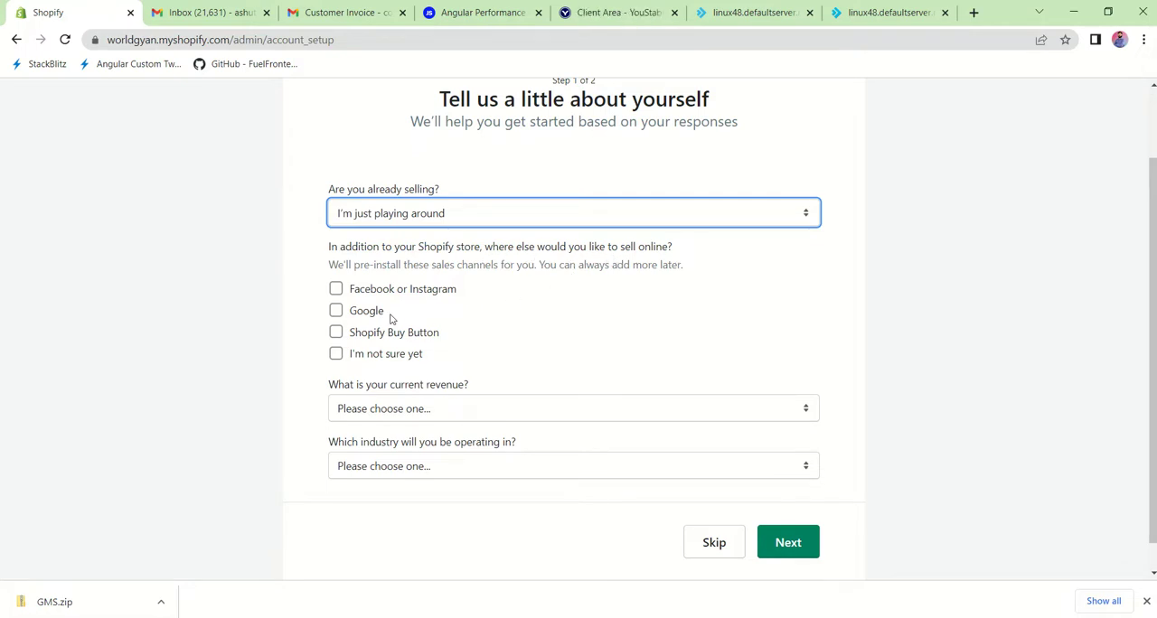
click(335, 289)
click(335, 310)
click(336, 334)
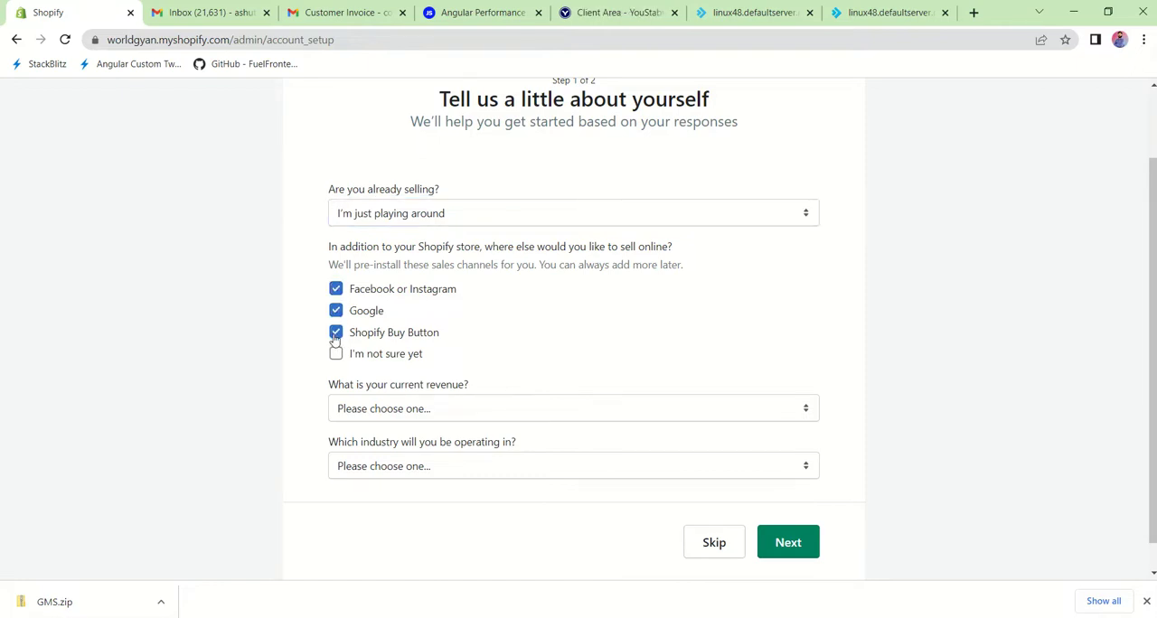
click(336, 355)
Step: Set the current revenue to ₹0 INR (I'm just getting started)
scroll(418, 368, down, 1)
click(456, 376)
click(457, 377)
click(457, 377)
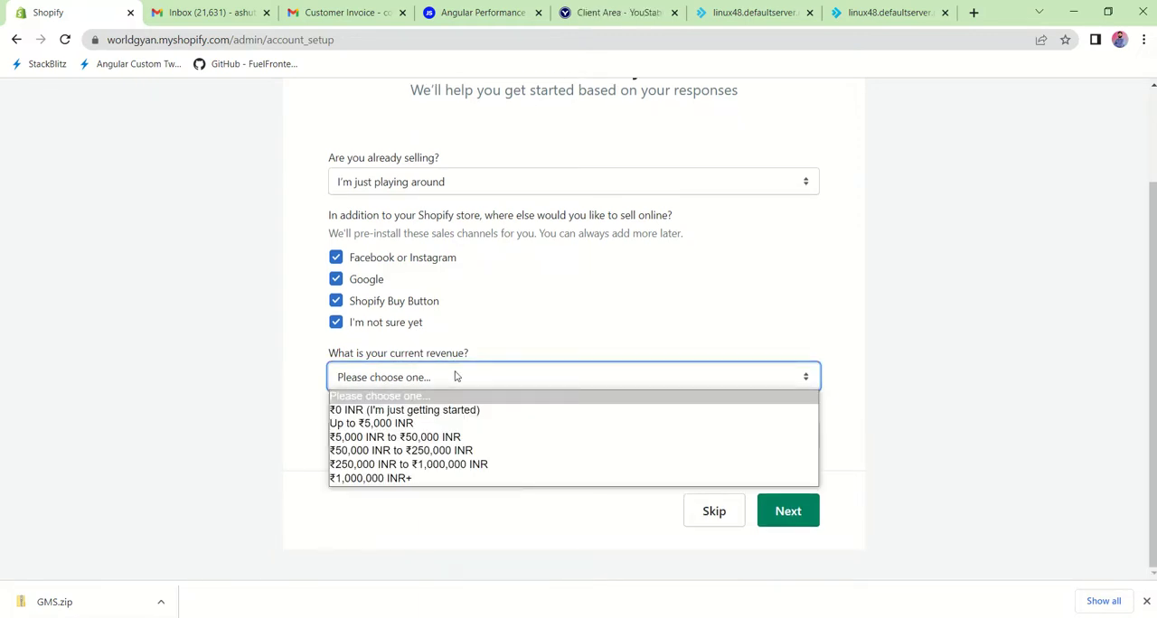
click(411, 409)
Step: Choose Clothing as the operating industry and continue to the business address form
click(413, 434)
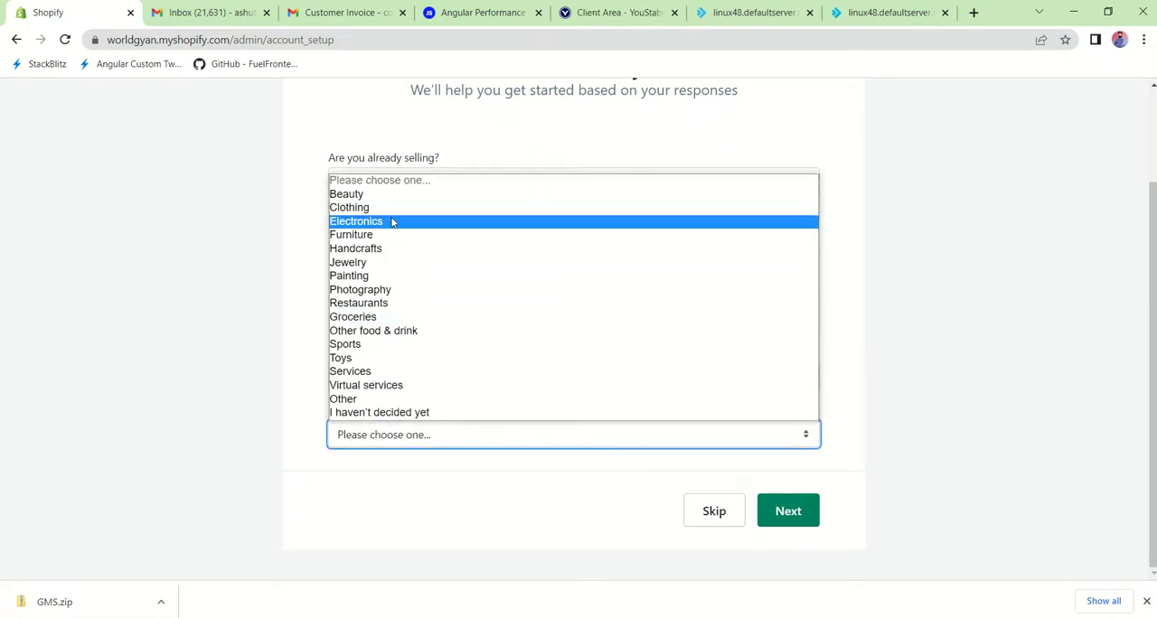
click(419, 494)
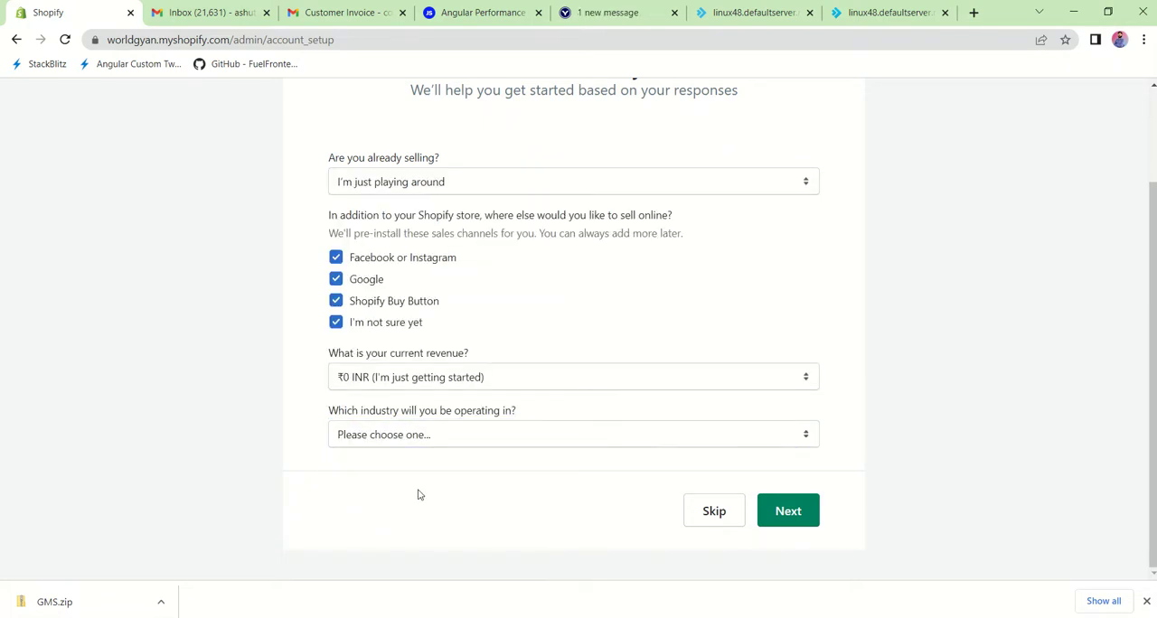
click(432, 437)
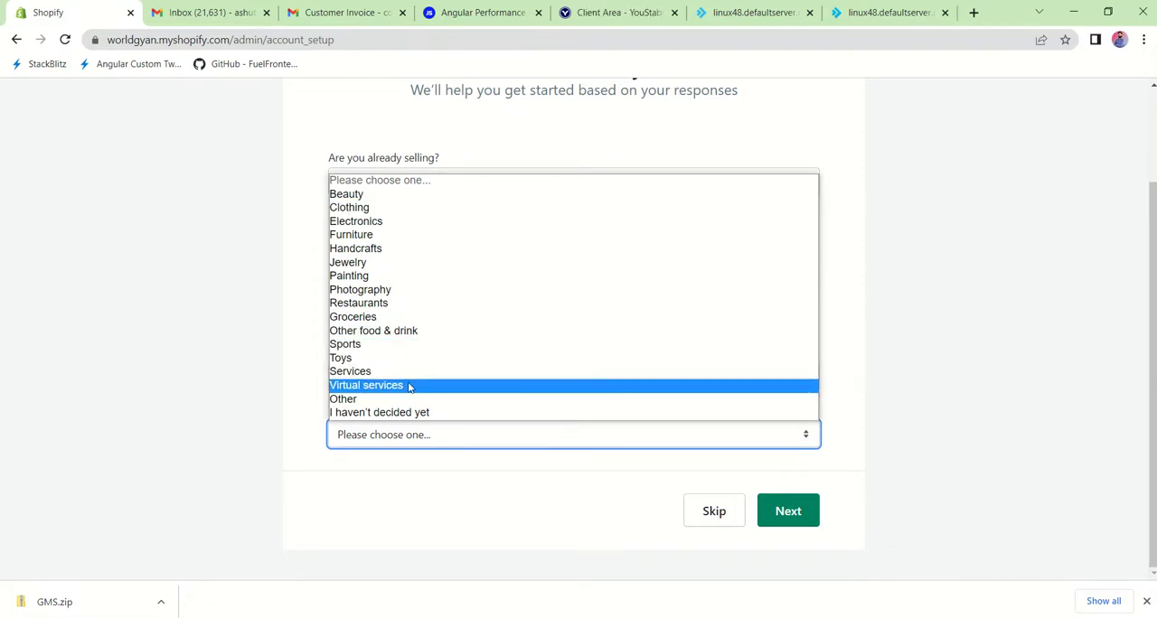
click(359, 212)
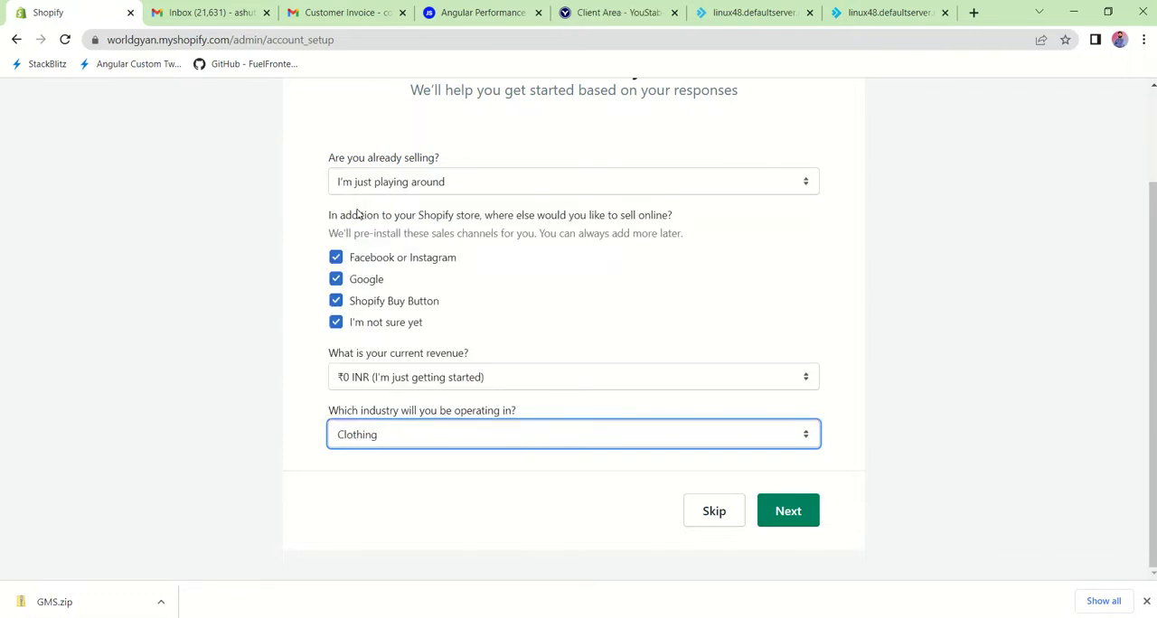
click(404, 440)
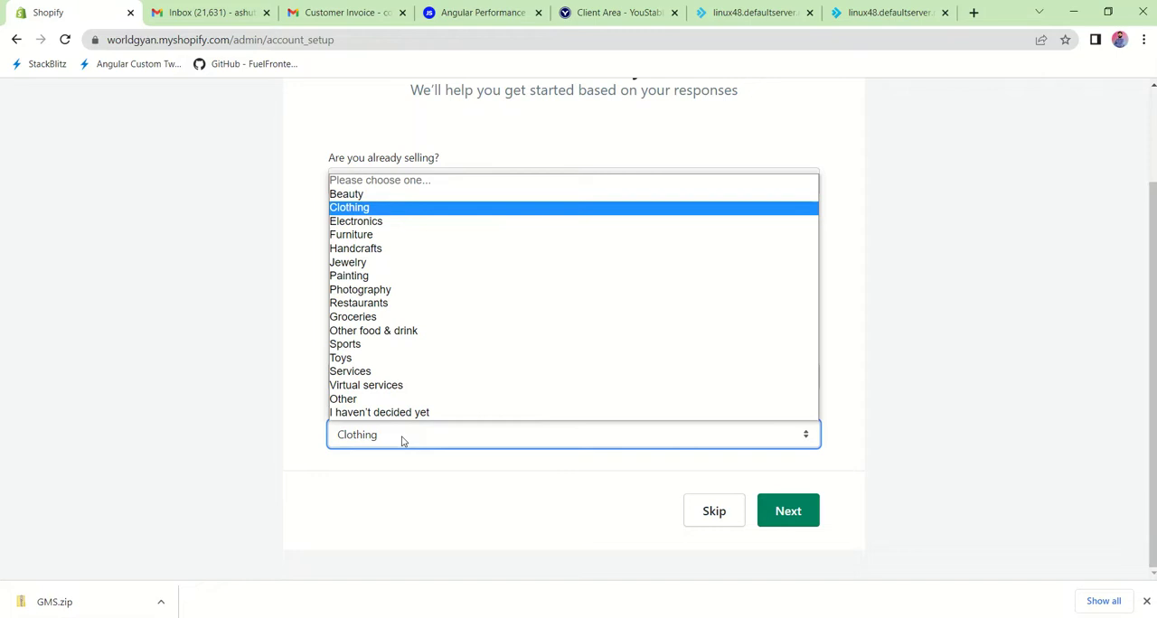
click(437, 443)
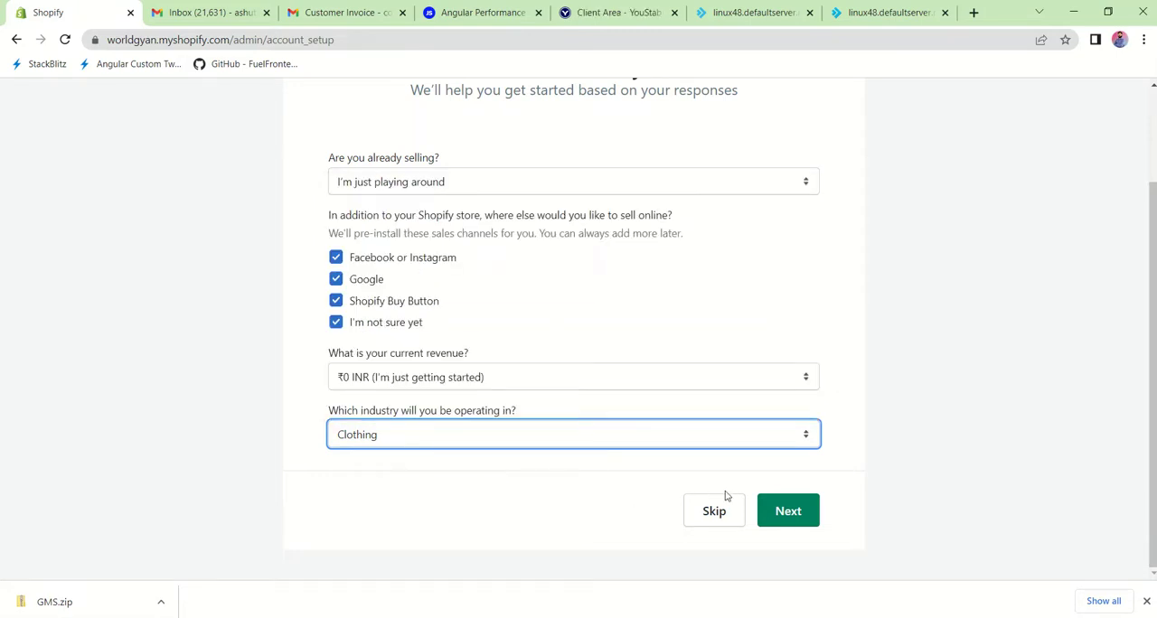
click(805, 511)
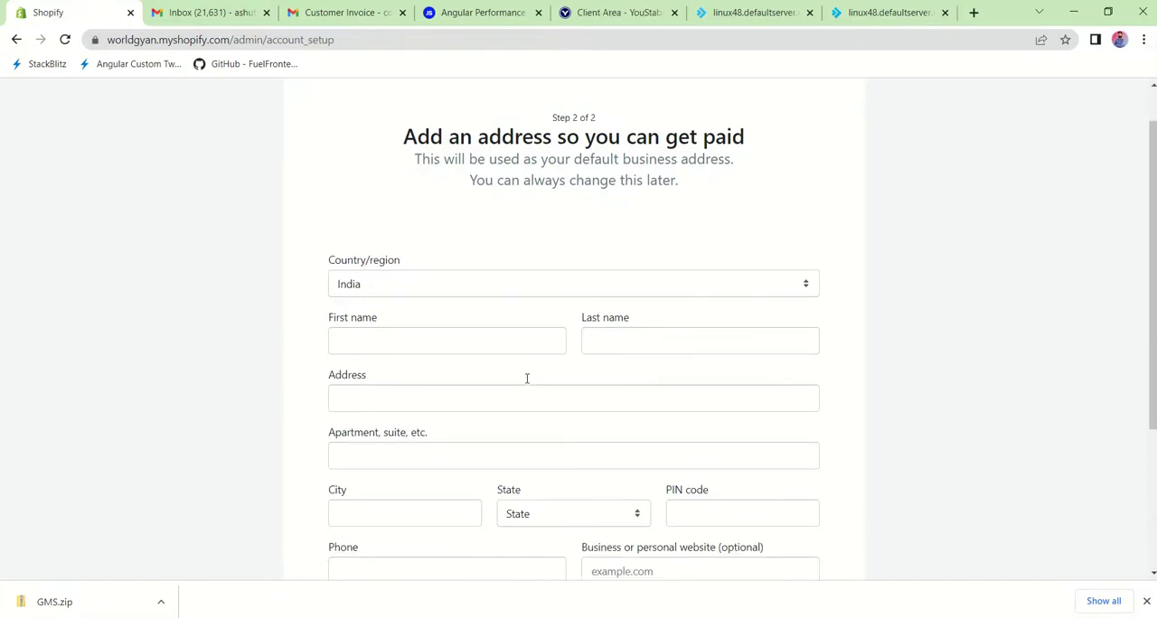
Step: Enter the owner's first name and last name in the business address form
scroll(529, 384, down, 1)
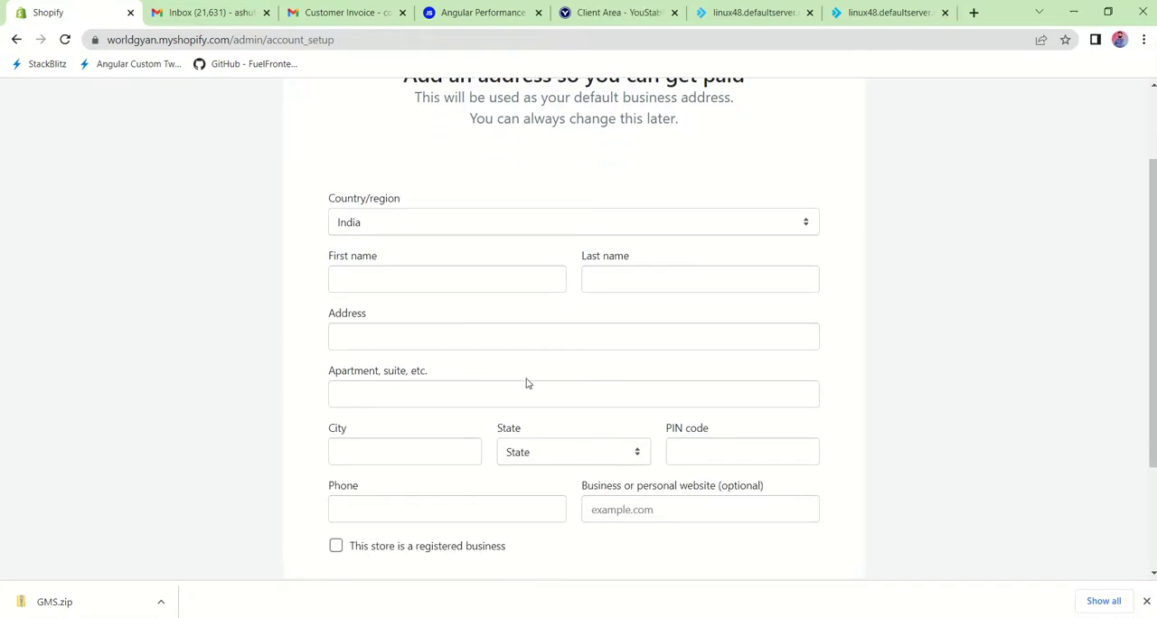
click(391, 276)
text(wo)
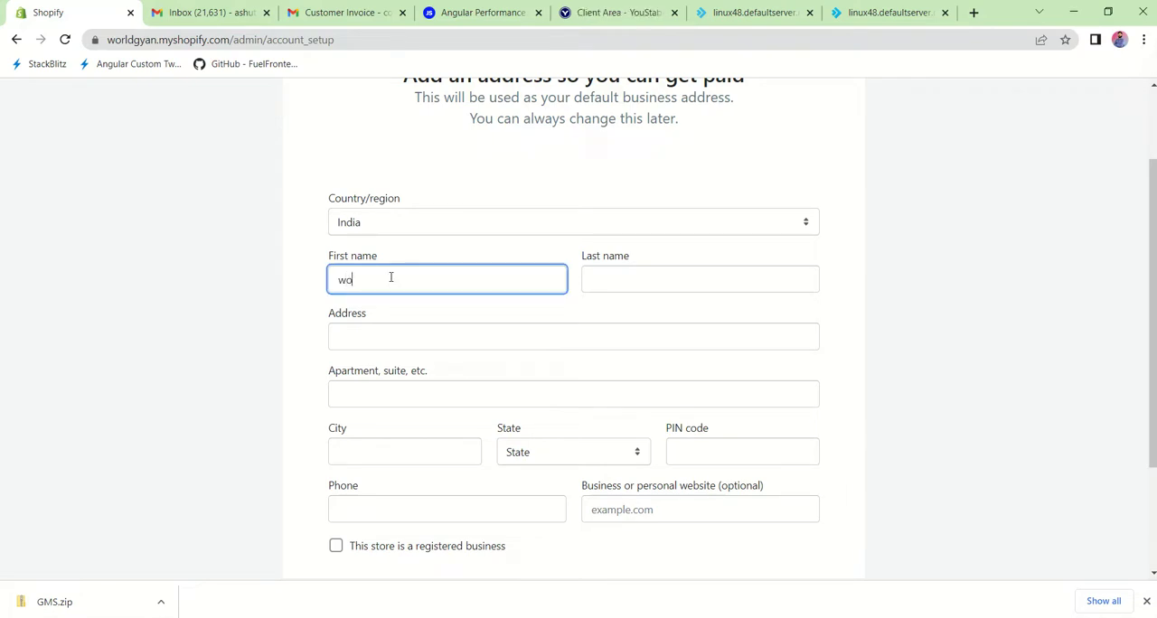
text(rl)
text(gyan)
drag(359, 281, 438, 280)
key(BackSpace)
text(d)
click(603, 280)
text(gyan)
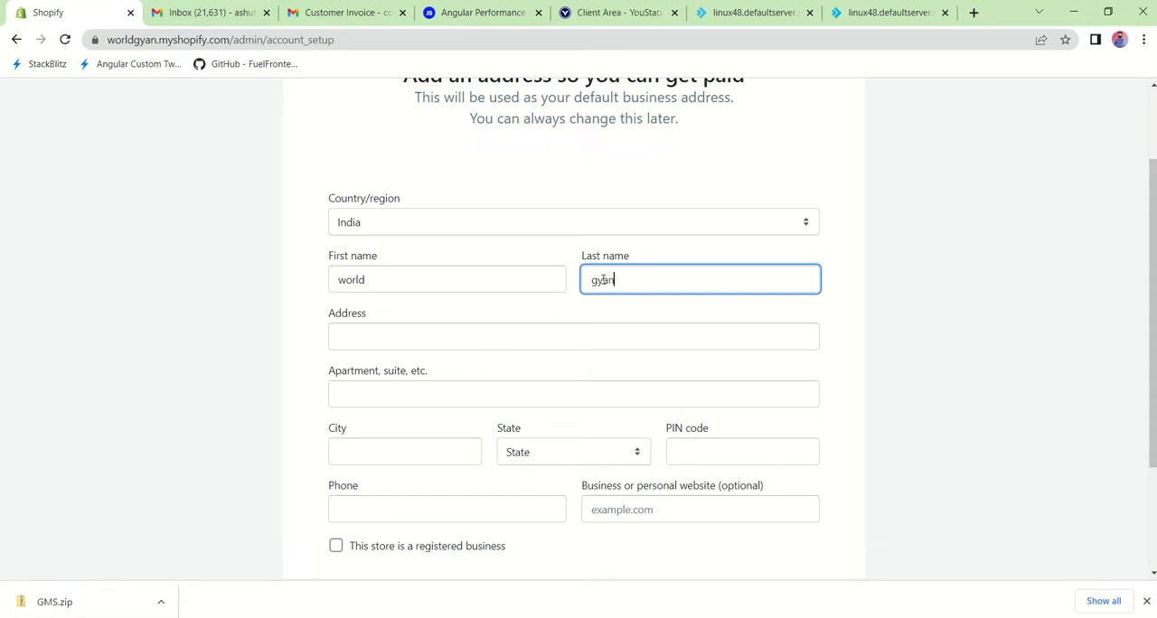
Step: Fill in the business address, phone and website, mark the store as a registered business, and enter the store
click(407, 337)
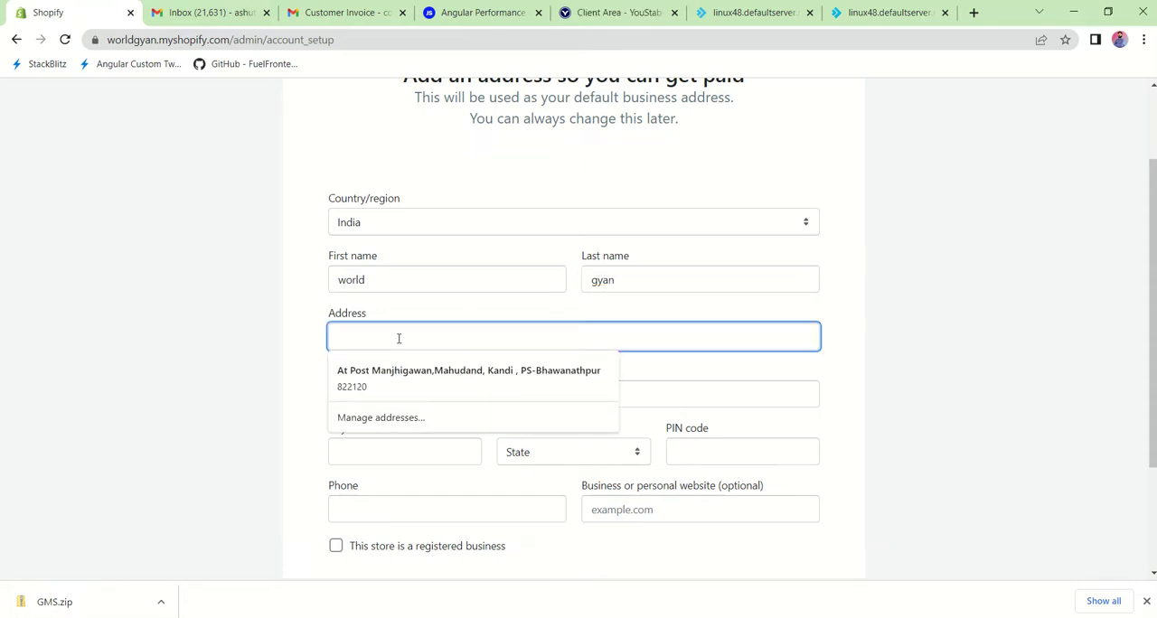
click(260, 357)
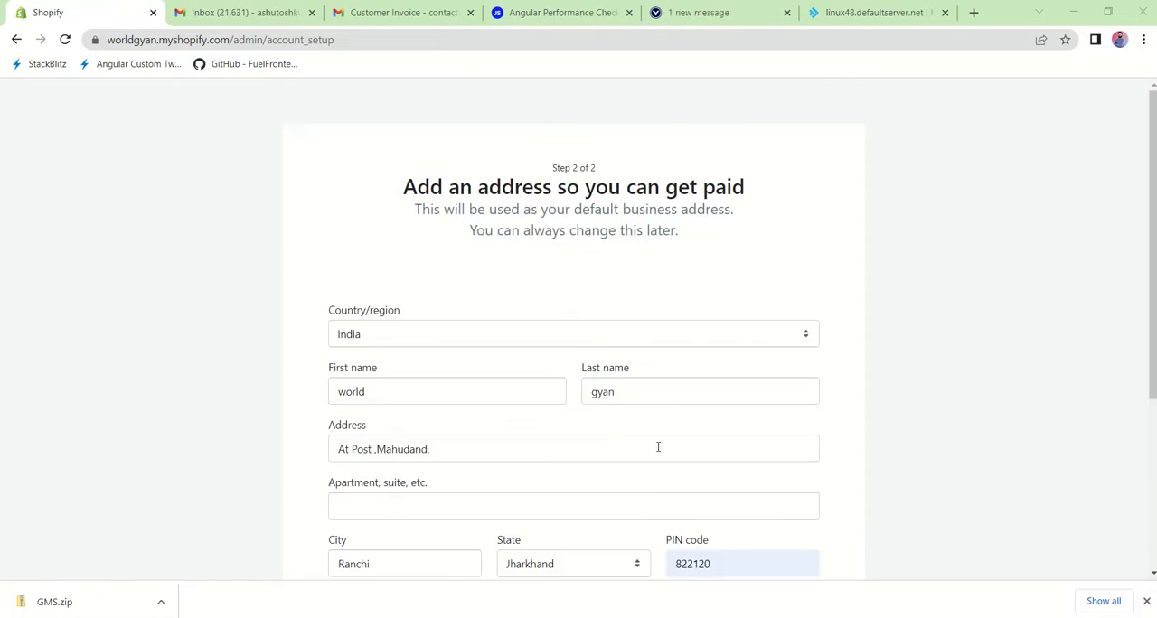
scroll(659, 446, down, 3)
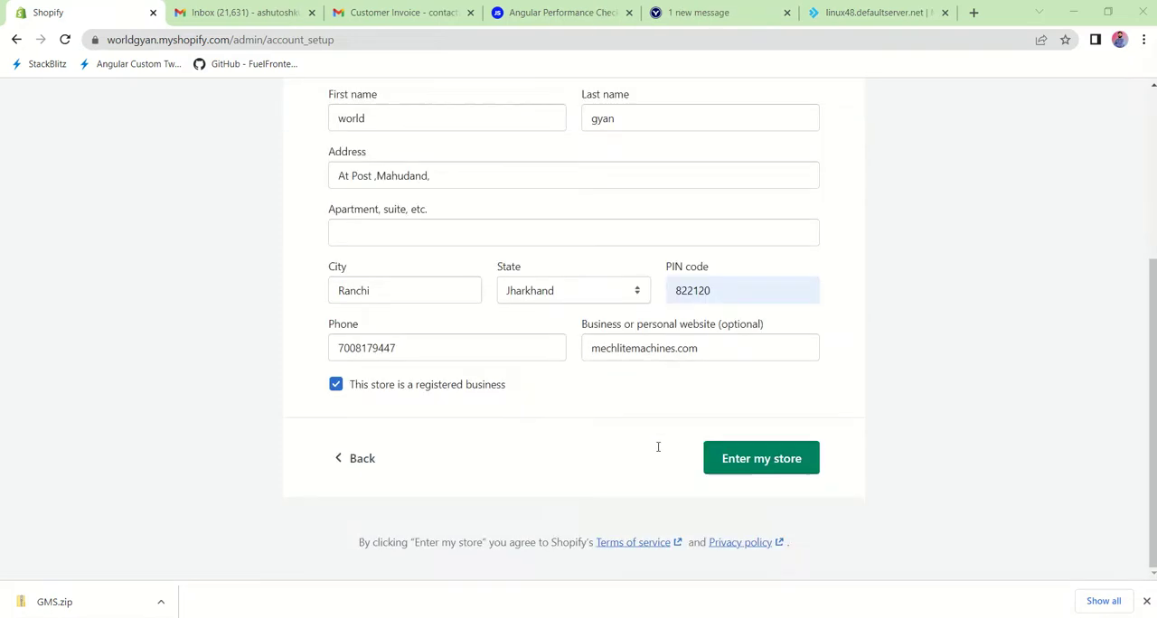
click(762, 456)
scroll(666, 402, up, 3)
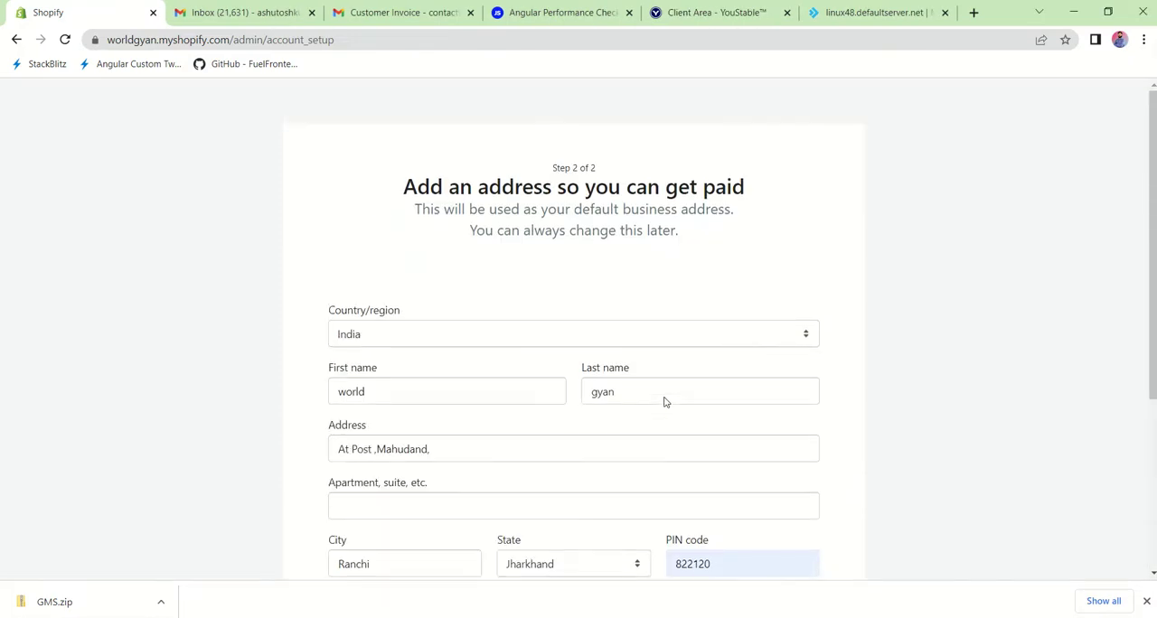
scroll(664, 402, down, 3)
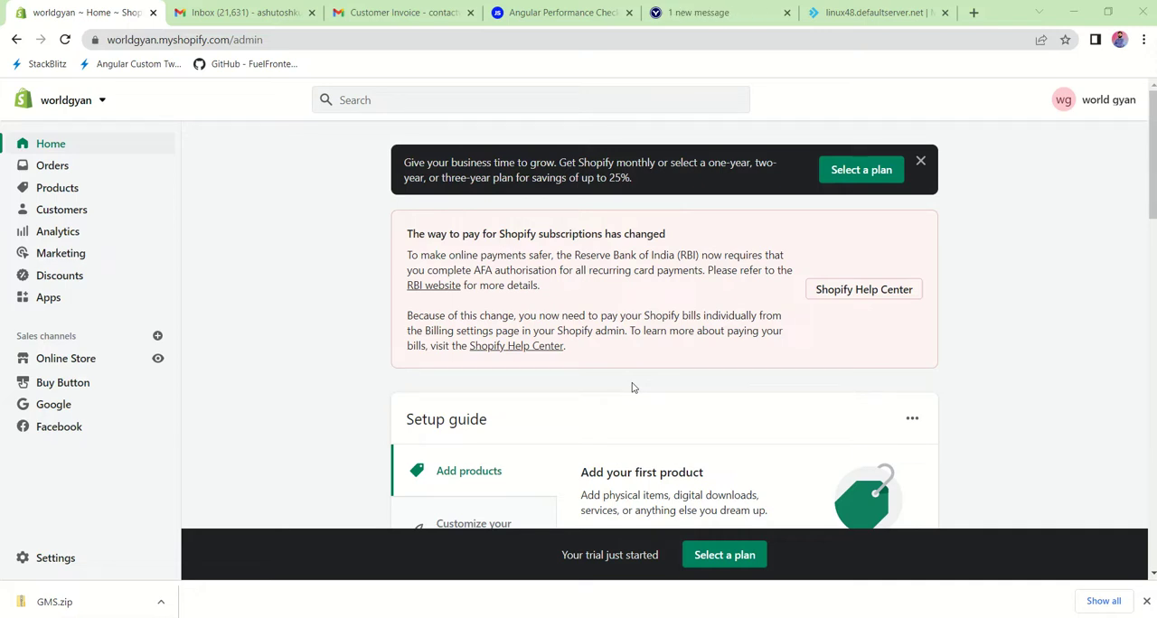
Step: Look over the store's Orders page and its abandoned checkouts
click(79, 171)
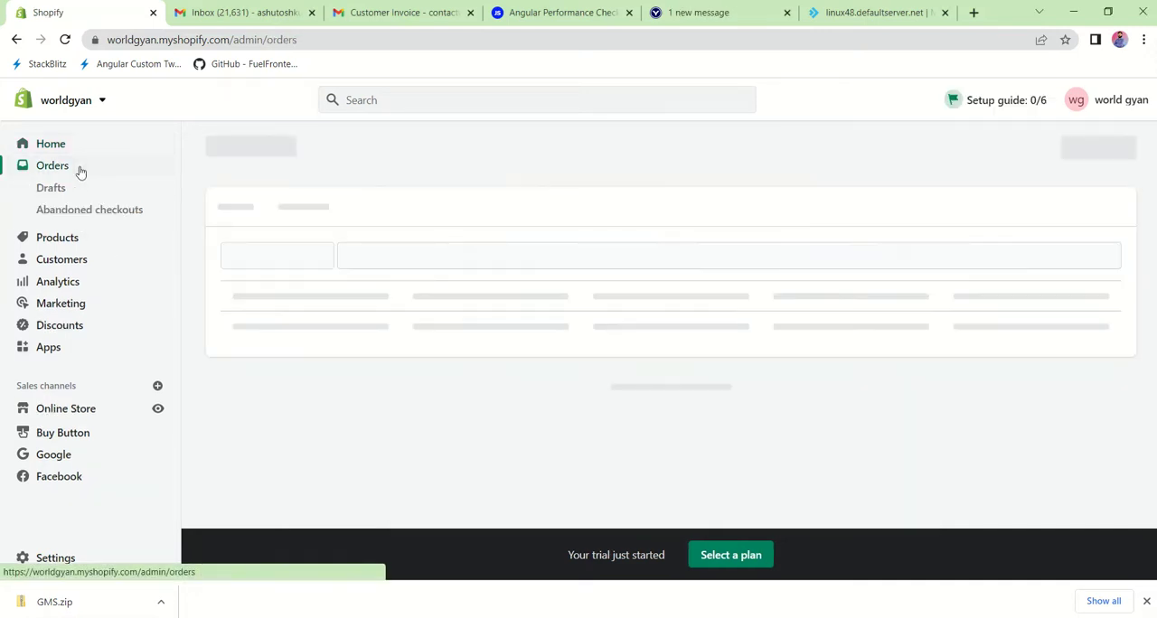
scroll(671, 477, down, 2)
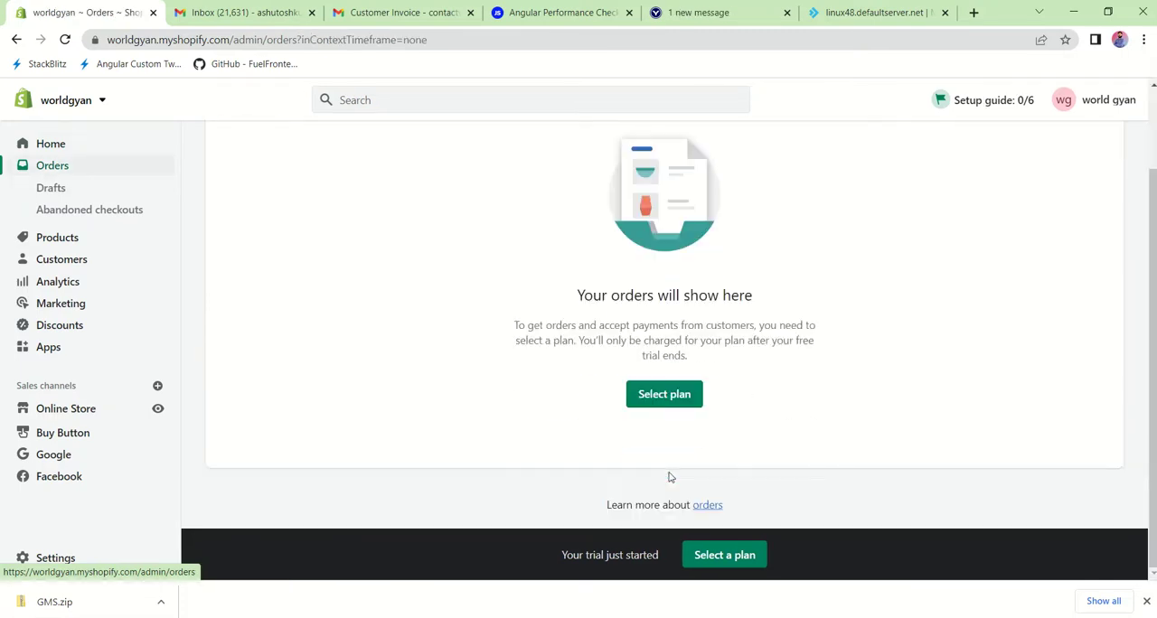
click(69, 212)
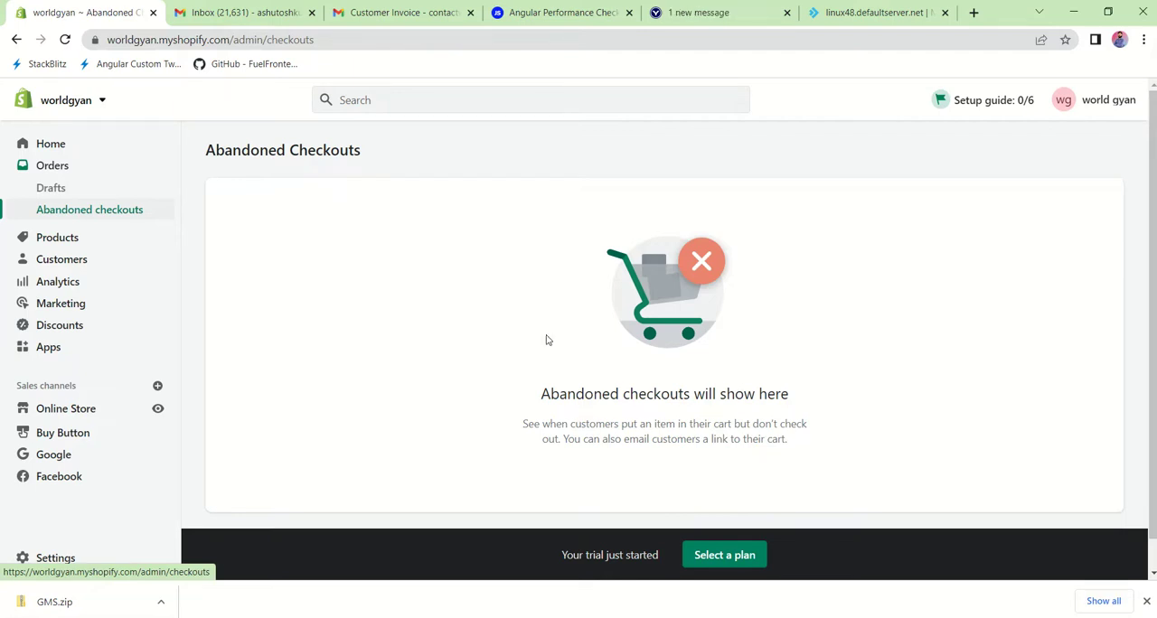
Step: Start adding a new product to the store and look through the blank product form
click(58, 236)
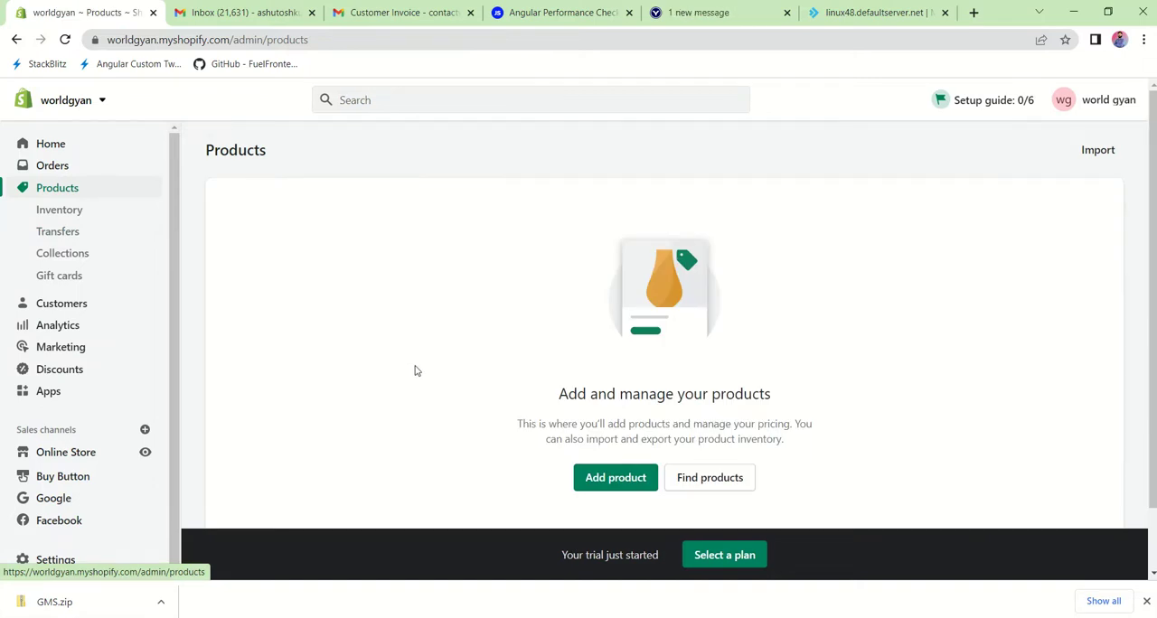
scroll(416, 371, down, 1)
scroll(416, 371, up, 1)
scroll(520, 362, down, 1)
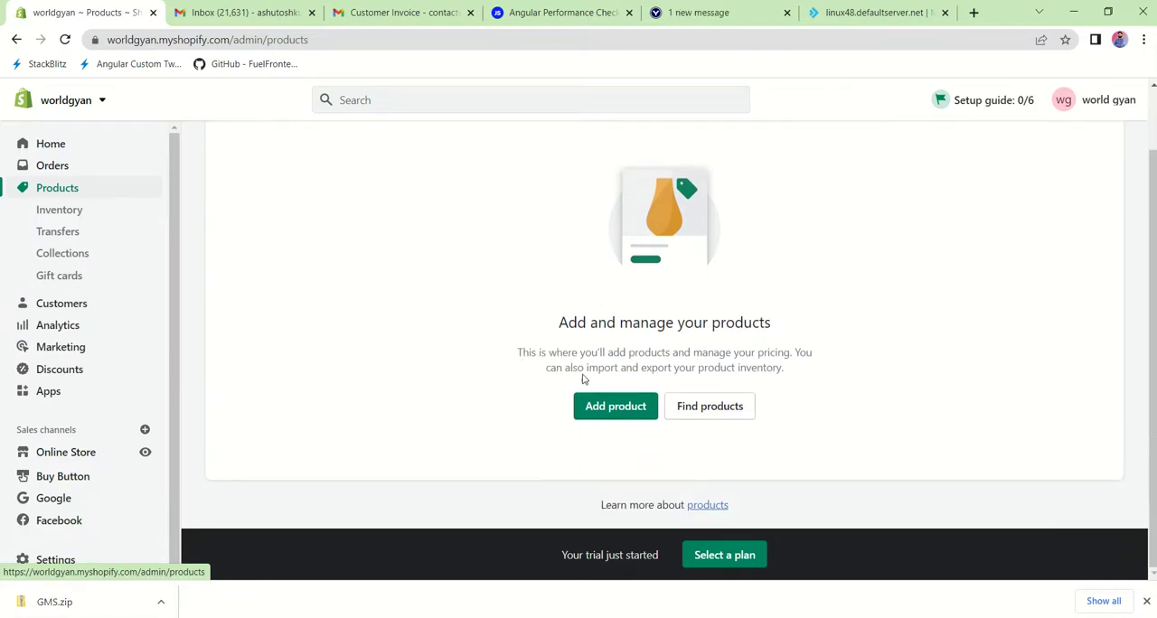
click(625, 409)
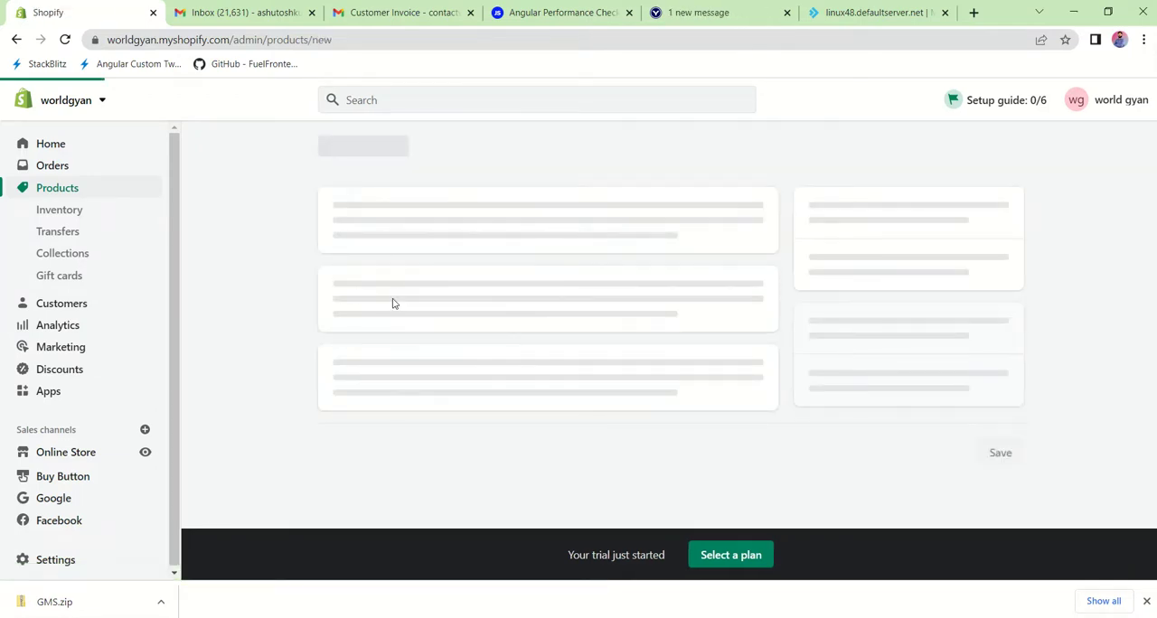
scroll(515, 375, down, 12)
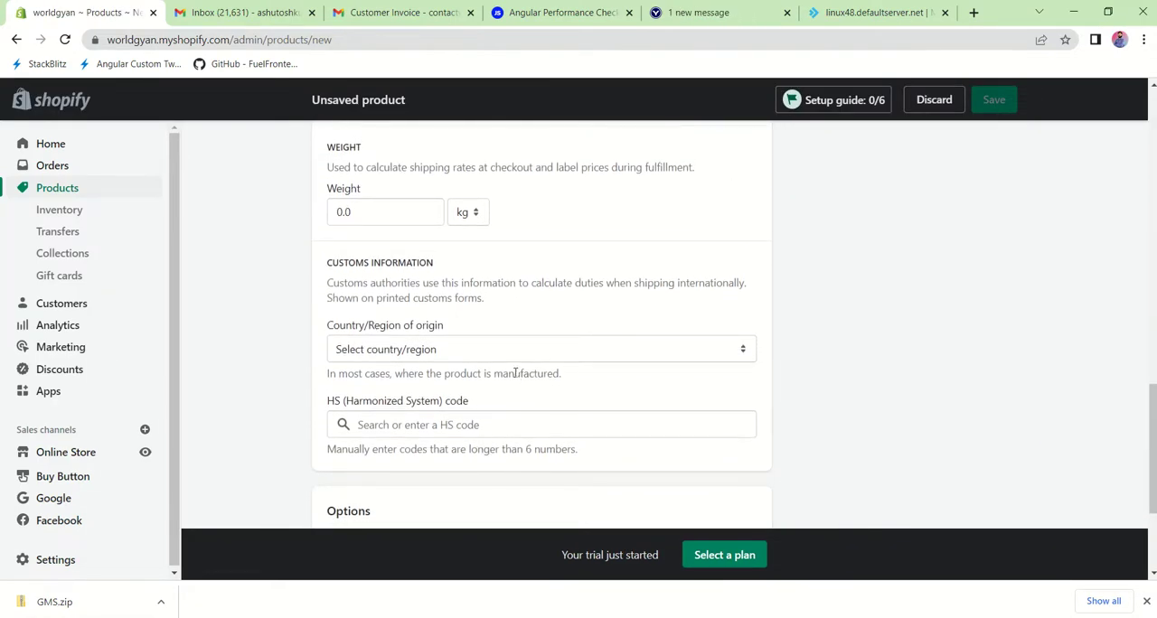
scroll(514, 373, down, 2)
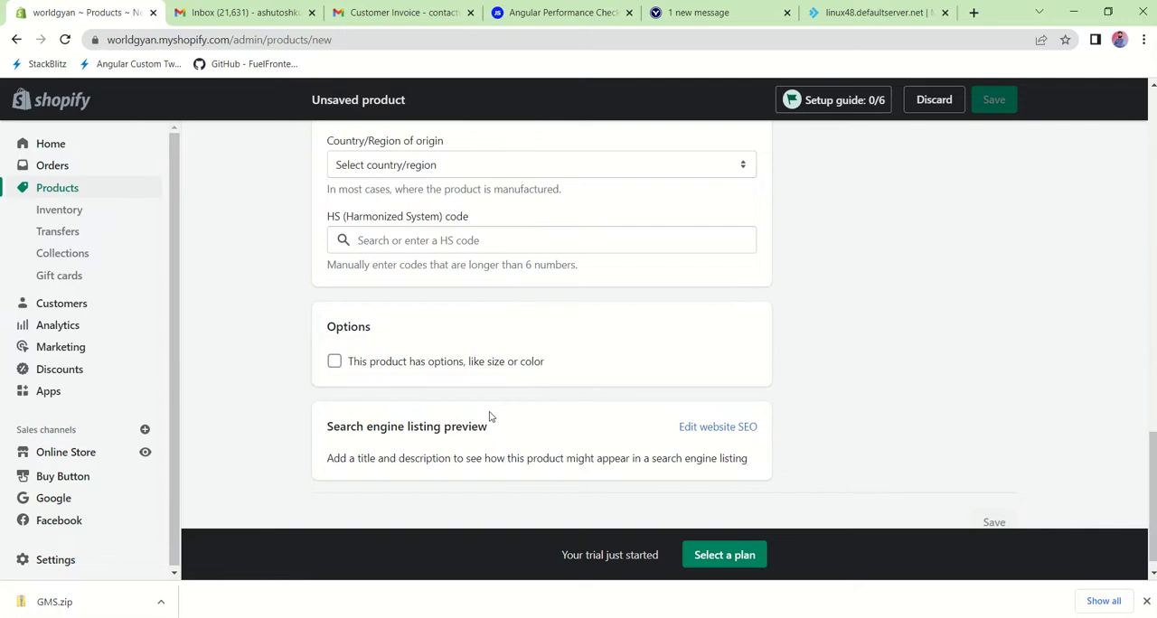
Step: Check the store's Inventory page, and open the storefront at worldgyan.myshopify.com in a new browser tab
click(78, 212)
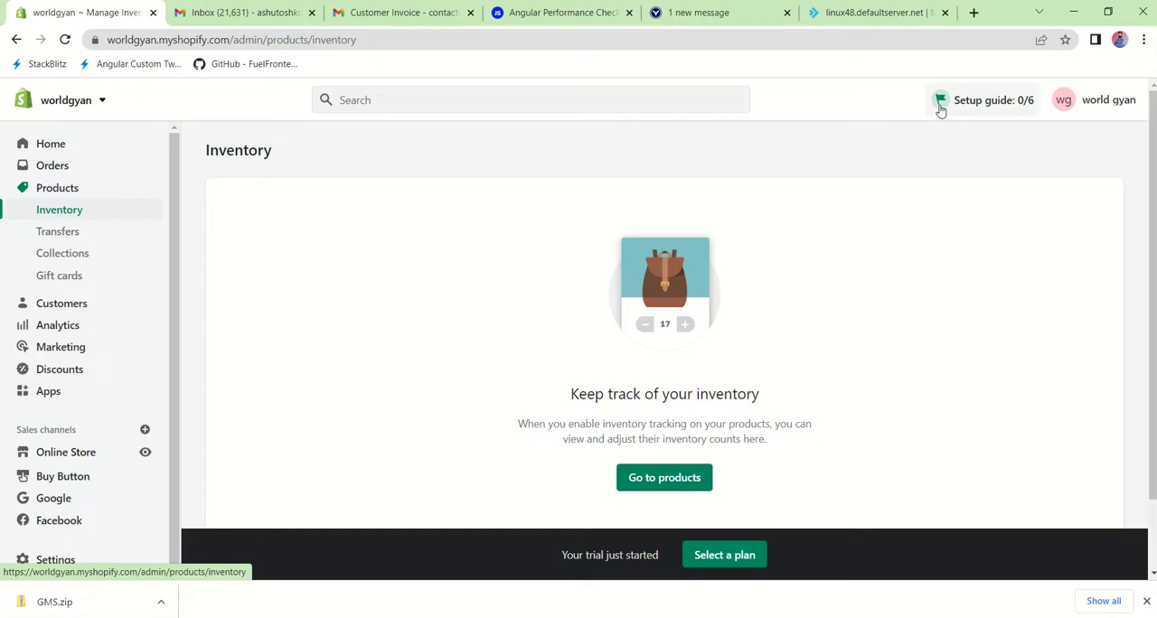
scroll(109, 459, down, 1)
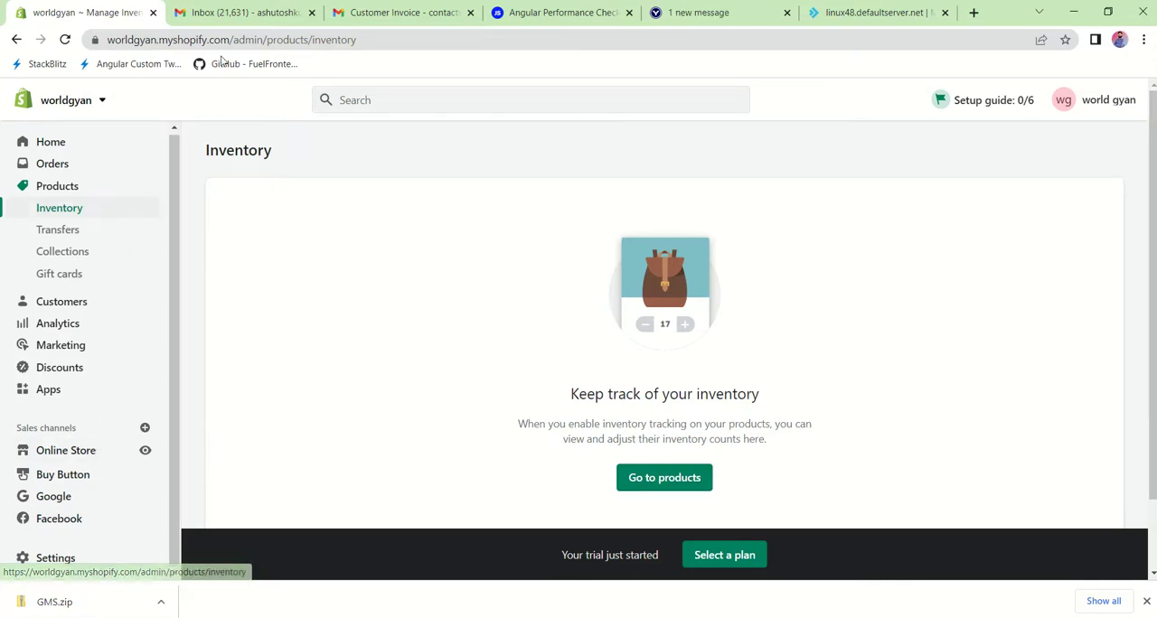
drag(229, 39, 81, 24)
key(ctrl+c)
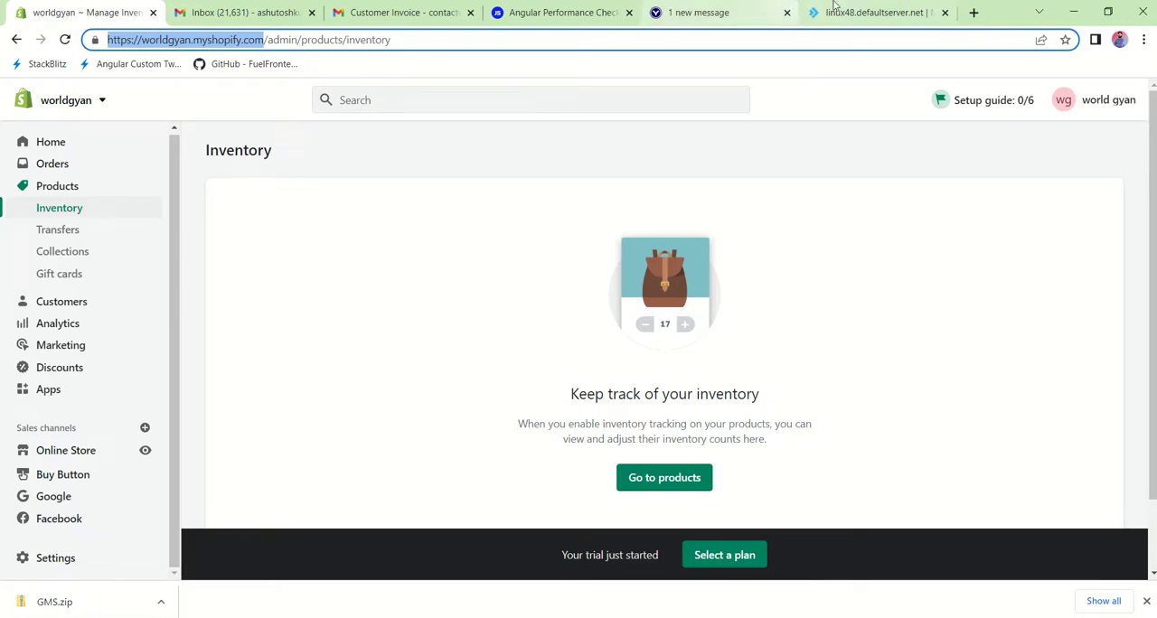
click(975, 12)
click(905, 40)
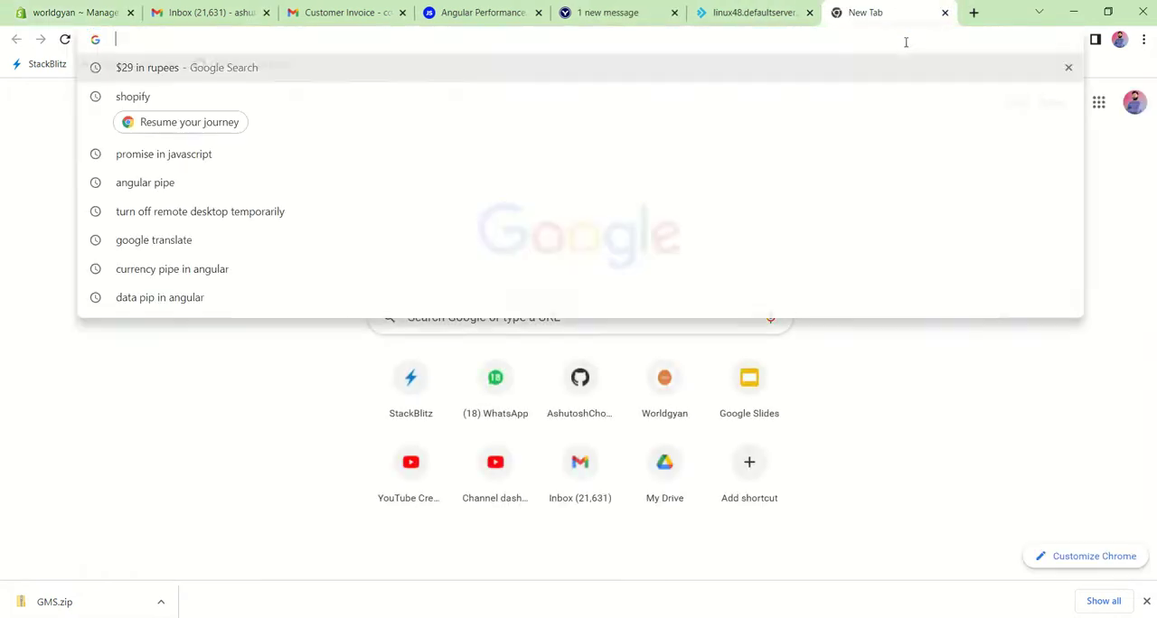
key(ctrl+v)
key(Return)
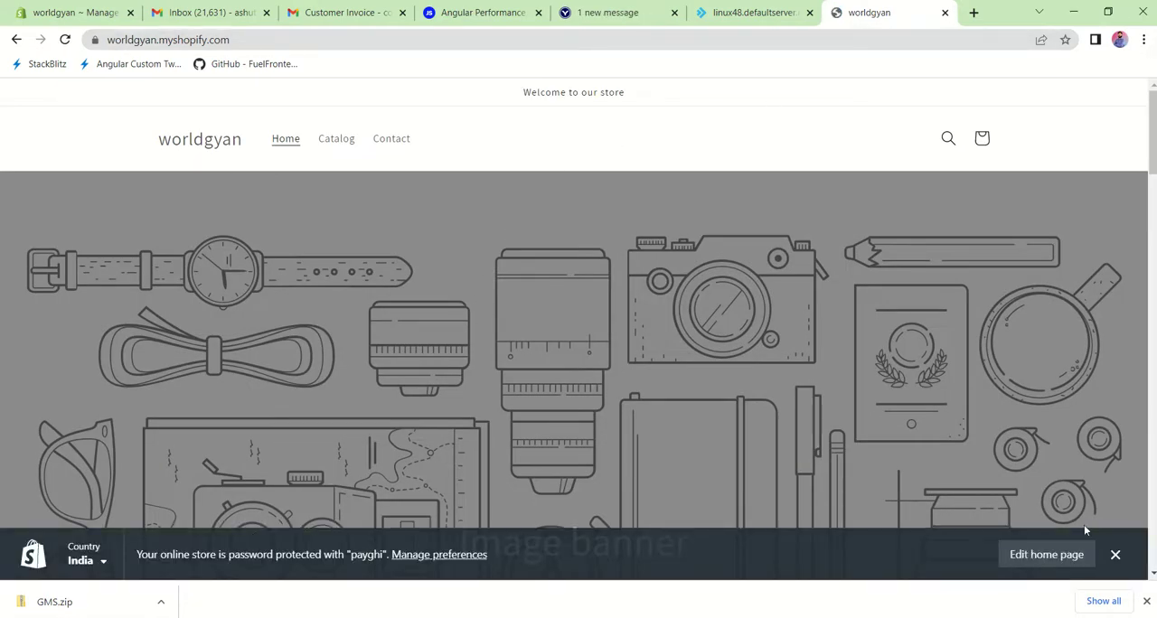
Step: Look through the storefront home page, including the header navigation, image banner, featured products, multimedia collage and text columns
click(1147, 601)
scroll(723, 421, down, 2)
scroll(702, 417, down, 2)
scroll(535, 342, down, 7)
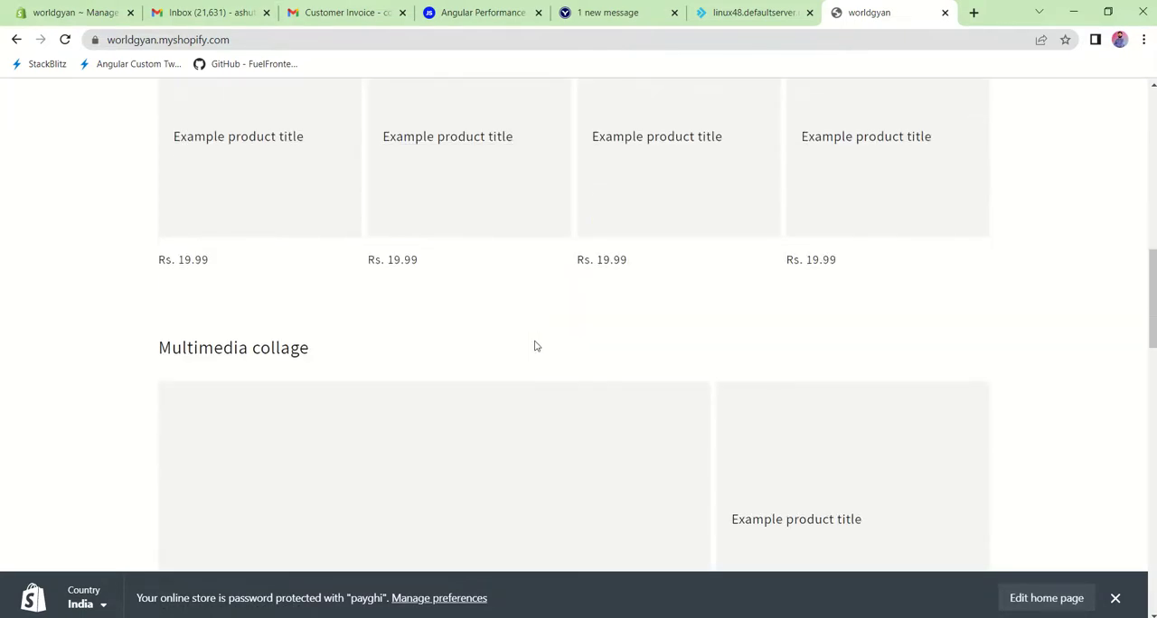
scroll(394, 284, up, 10)
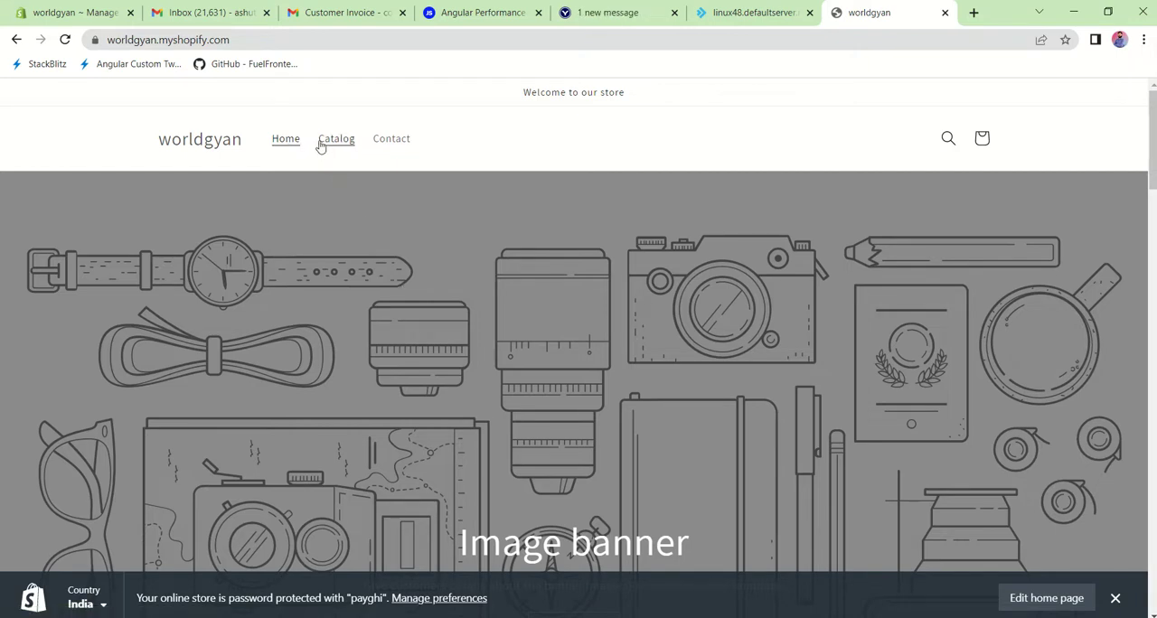
scroll(420, 324, down, 3)
scroll(420, 324, down, 3)
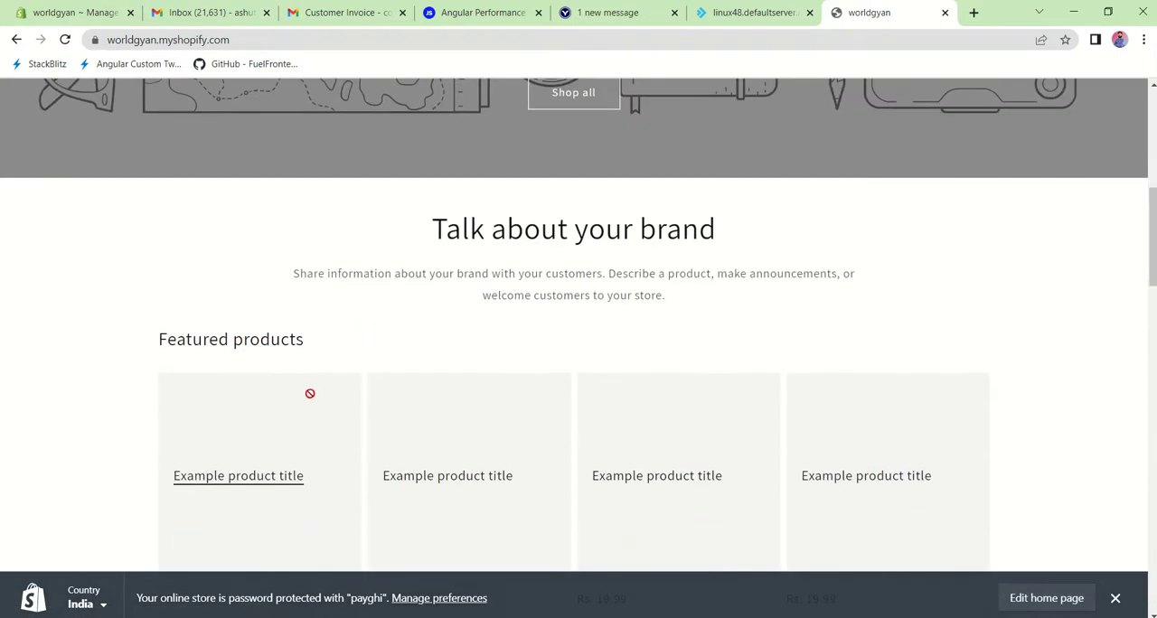
scroll(311, 392, down, 2)
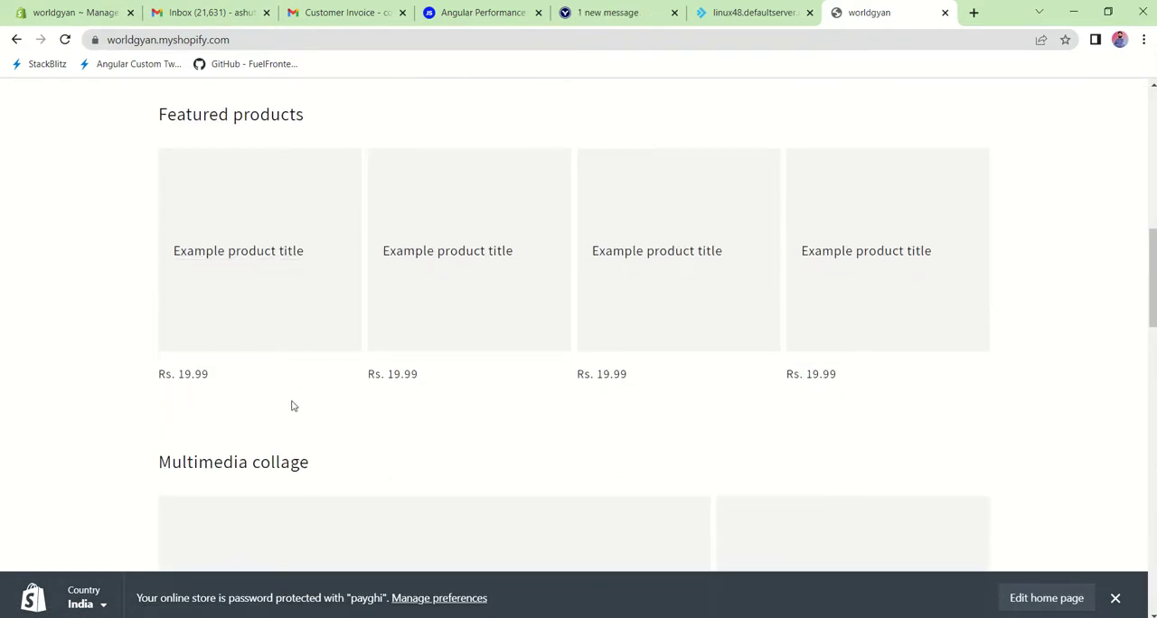
scroll(370, 447, down, 6)
scroll(377, 448, down, 6)
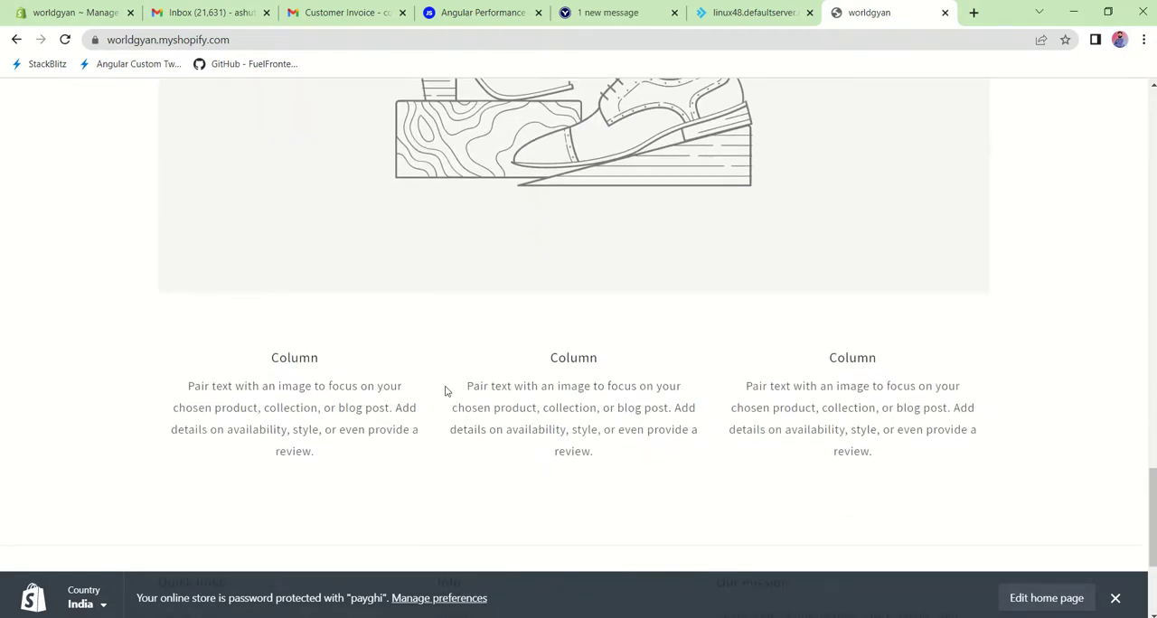
scroll(445, 390, up, 10)
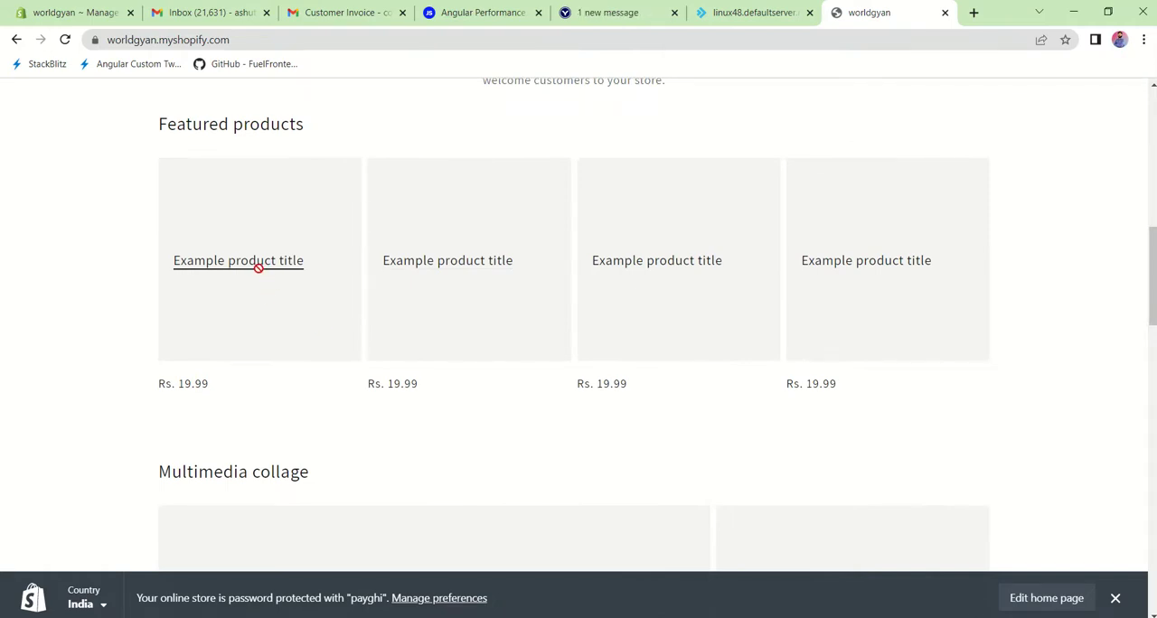
scroll(665, 347, up, 8)
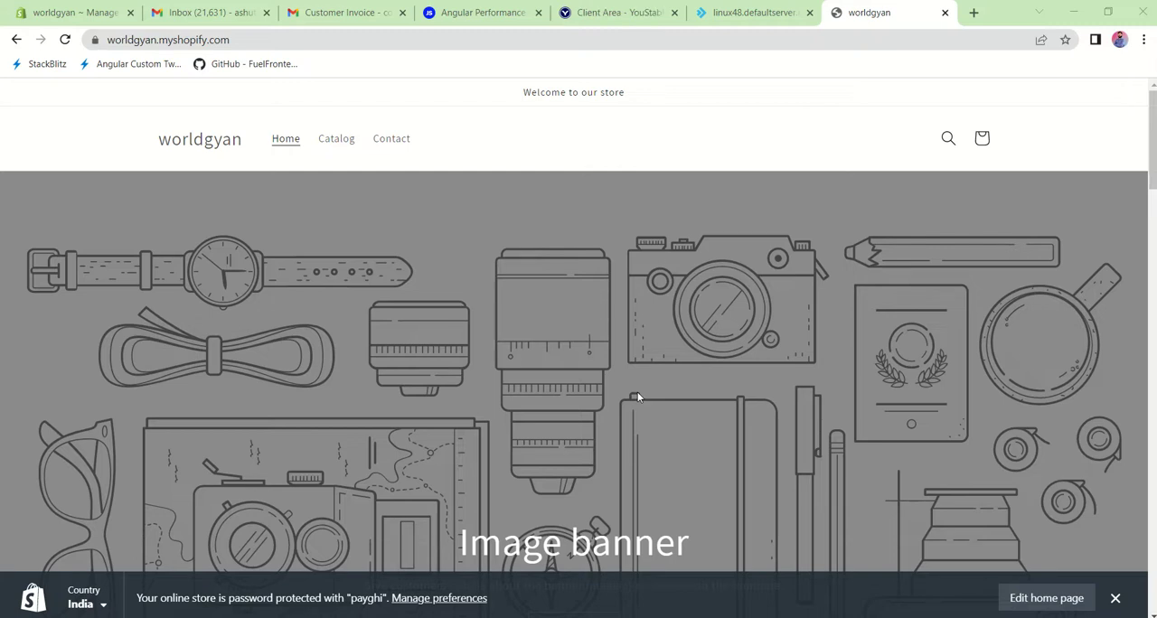
Step: Return to the Shopify admin and start a new product titled TYRE CHANGER with the copied ML-3600 product description
click(97, 12)
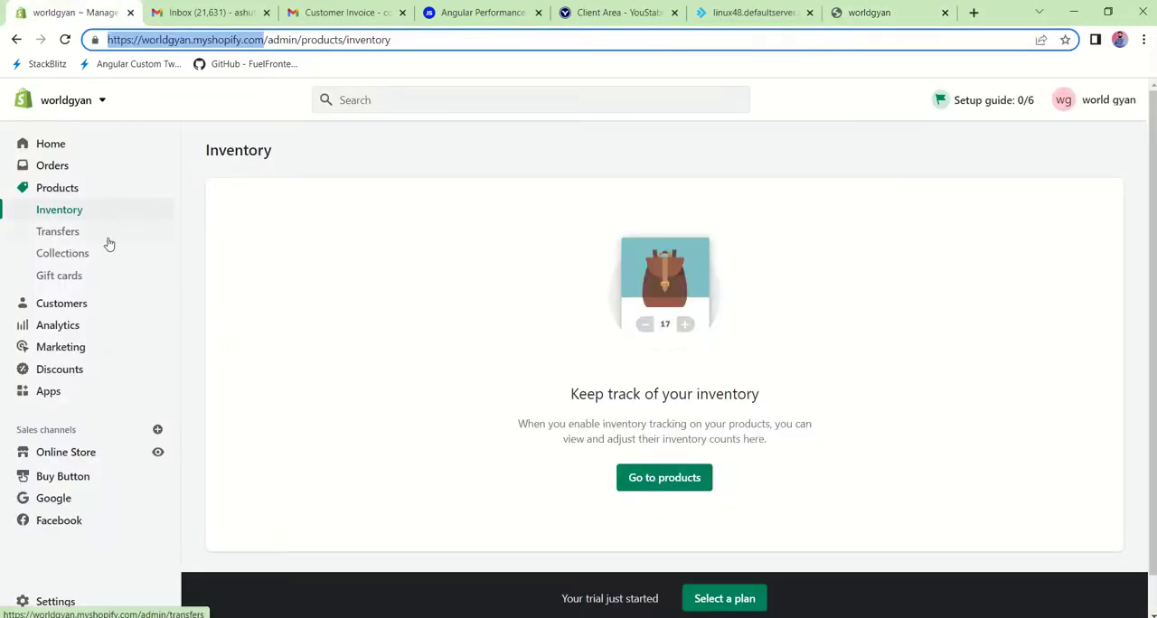
click(69, 196)
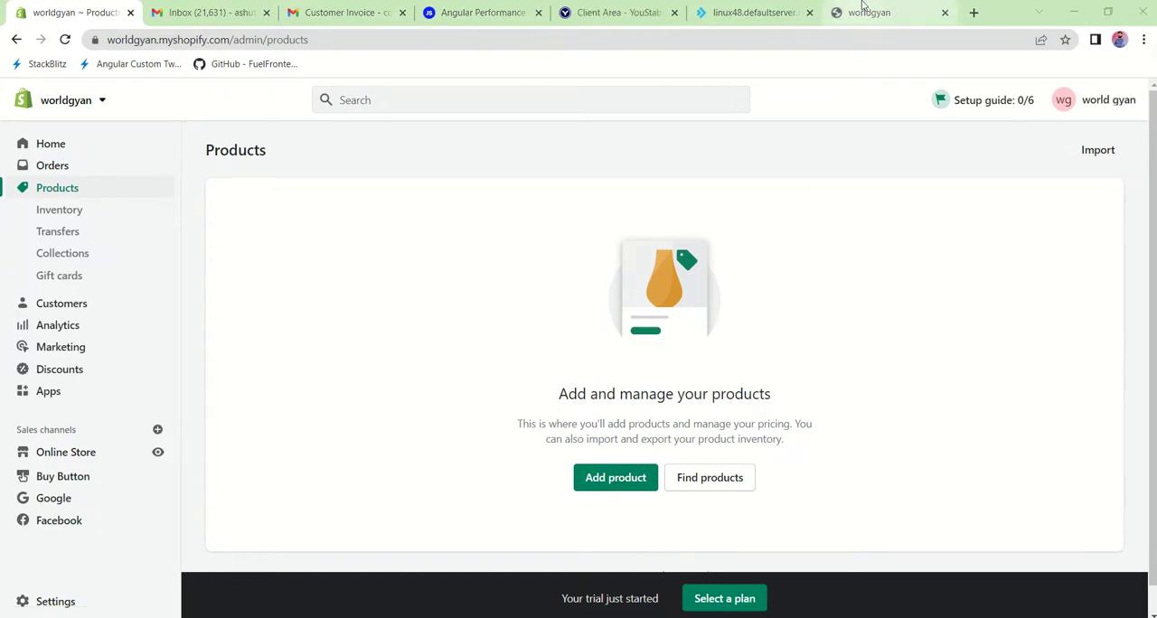
click(608, 476)
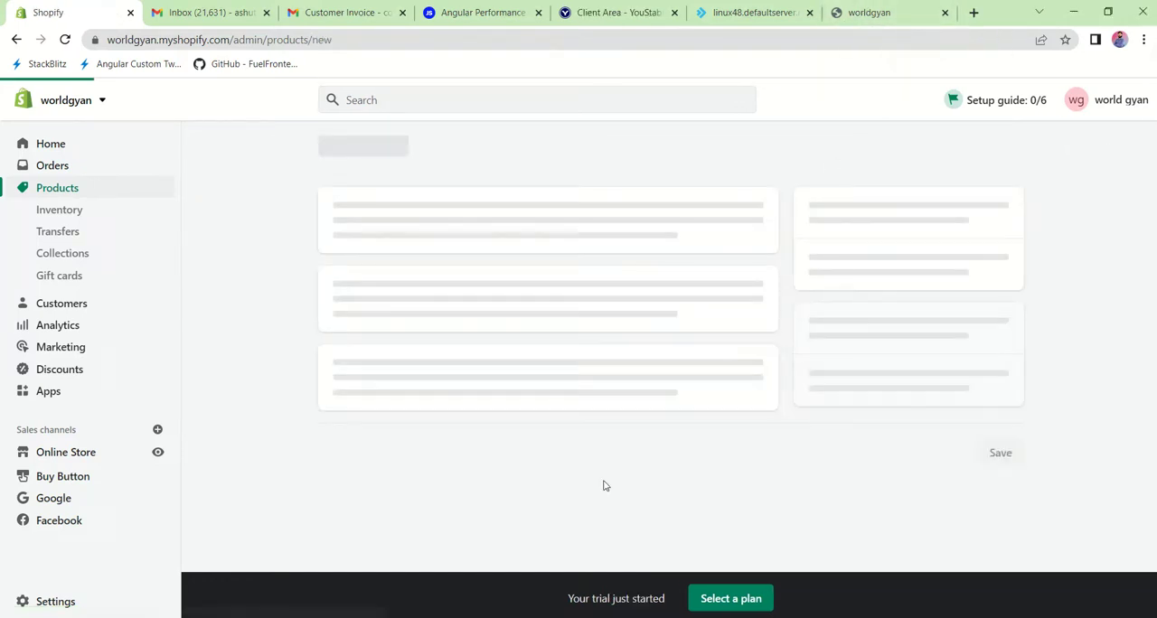
click(384, 219)
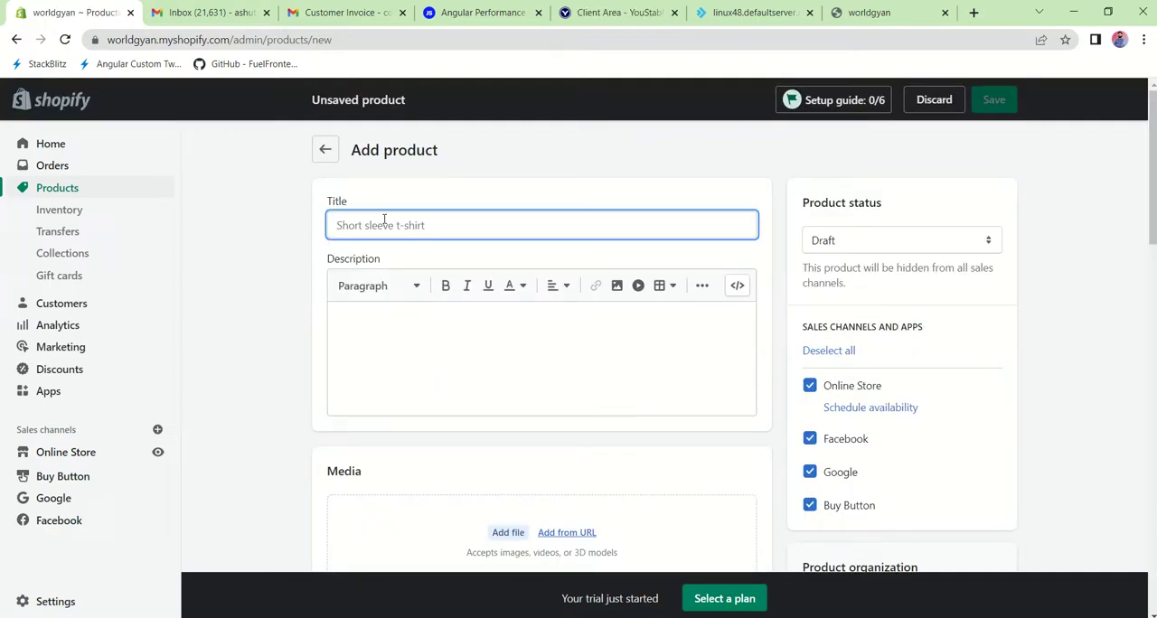
click(654, 535)
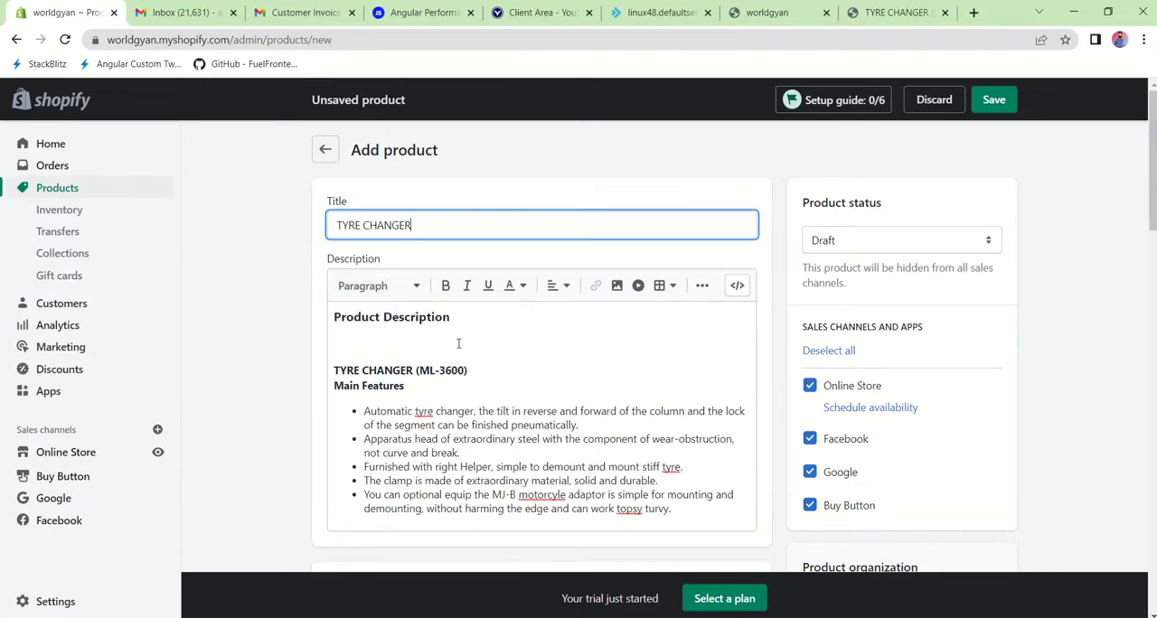
scroll(461, 348, down, 4)
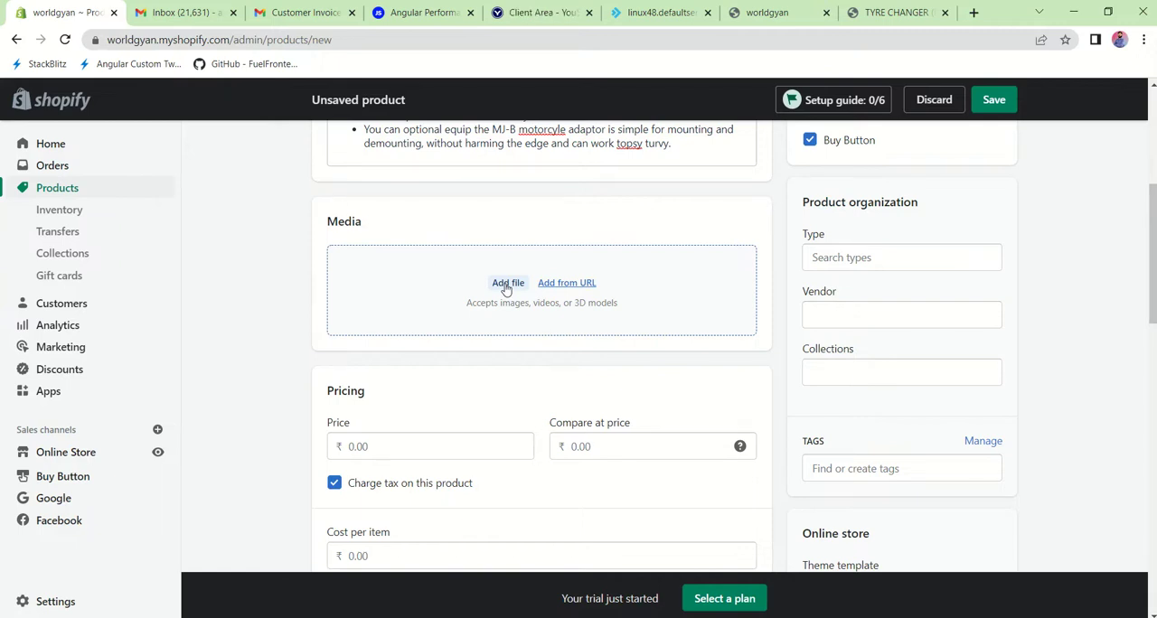
click(507, 283)
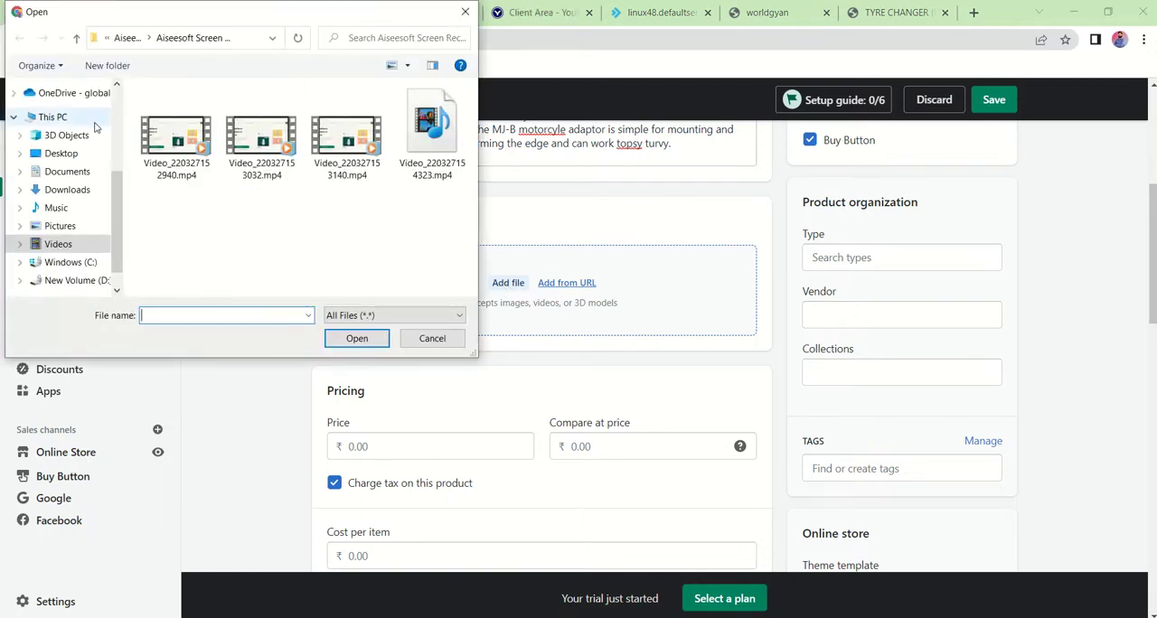
click(69, 198)
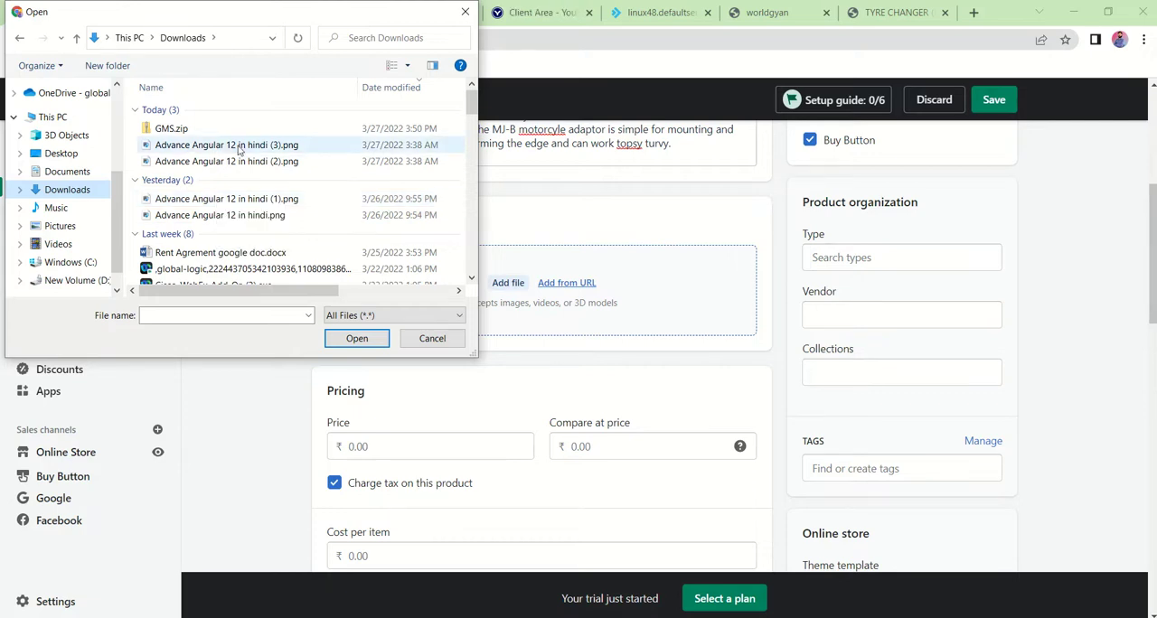
click(464, 11)
Step: Switch to the mechlitemachines.com site and open the Car Washer (ML-800) page from its washing and dry clean equipment
click(907, 11)
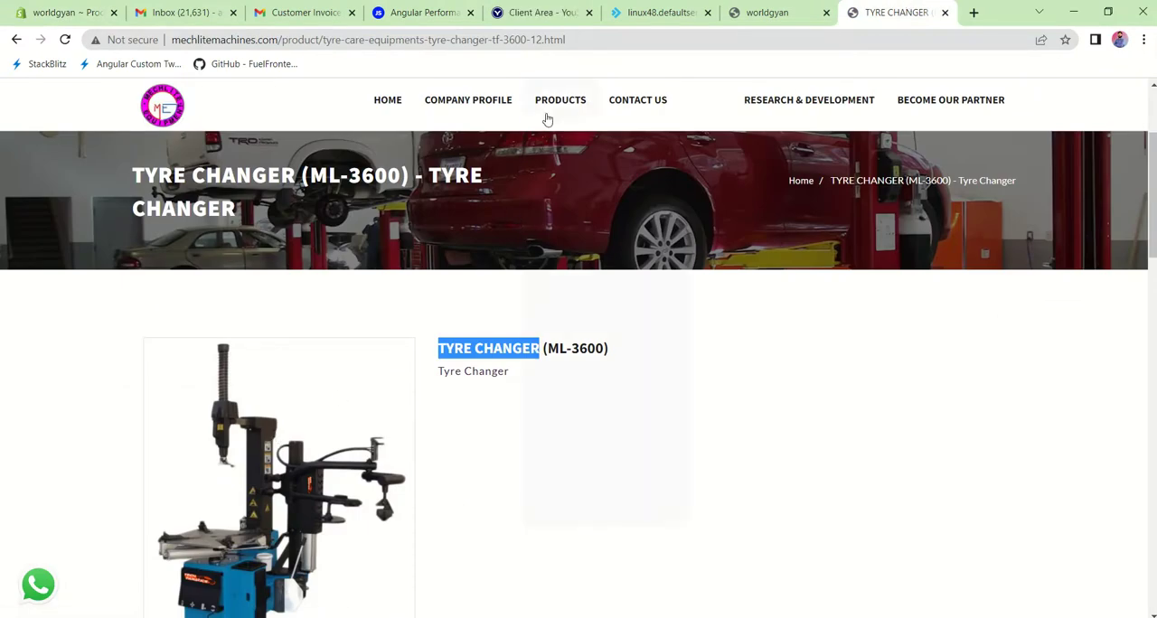
mouse_move(556, 101)
mouse_move(601, 207)
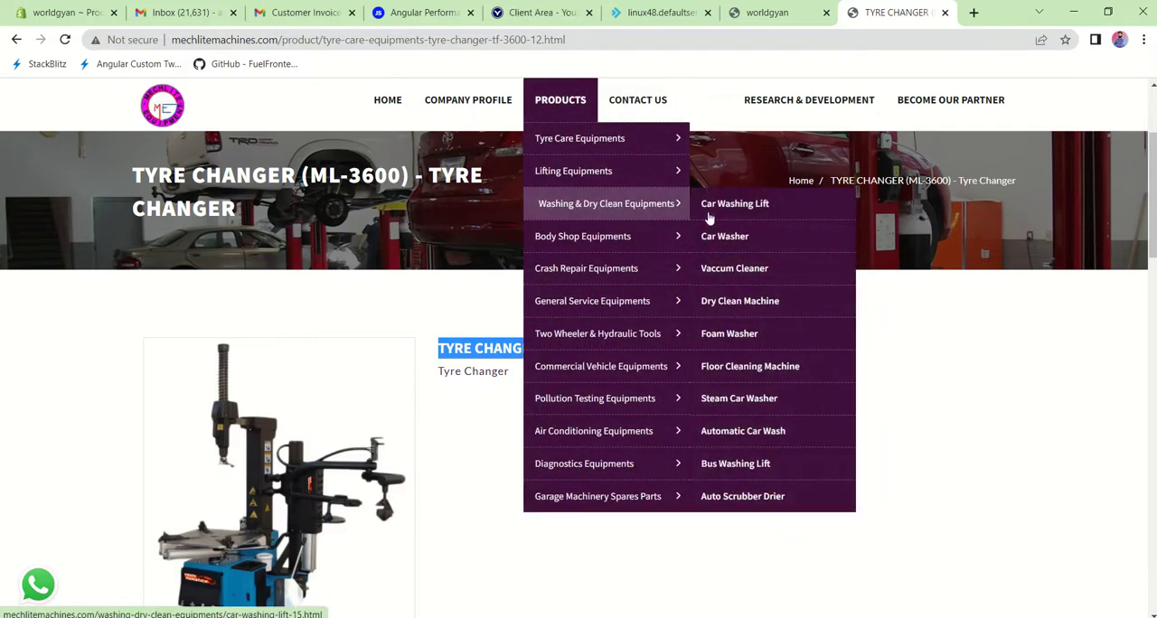
click(730, 237)
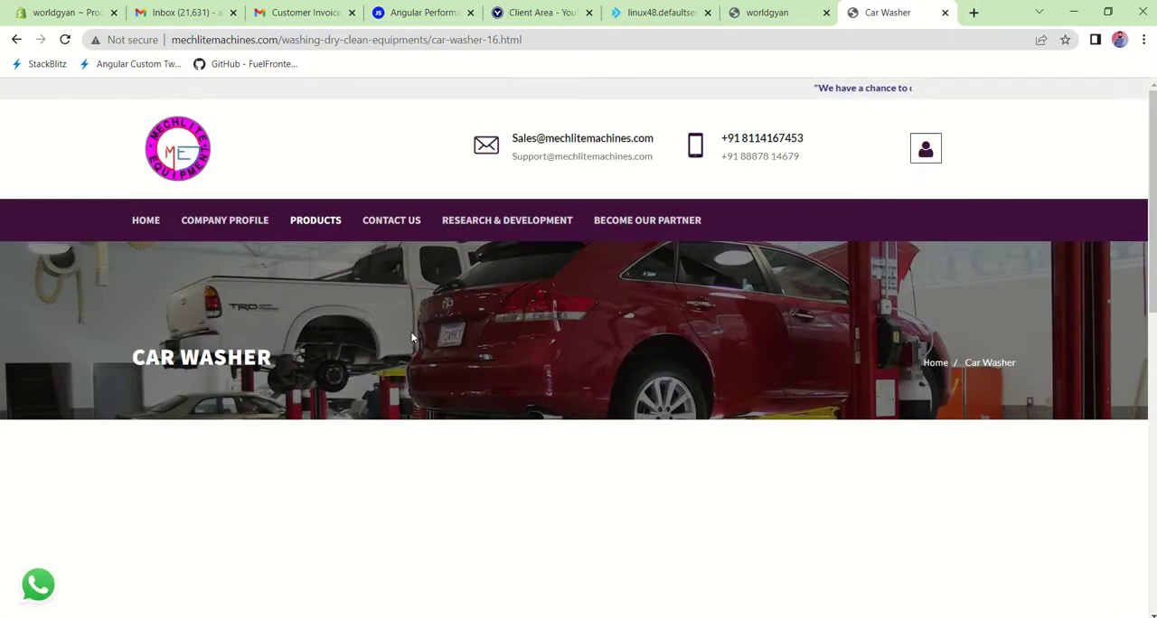
scroll(377, 438, down, 6)
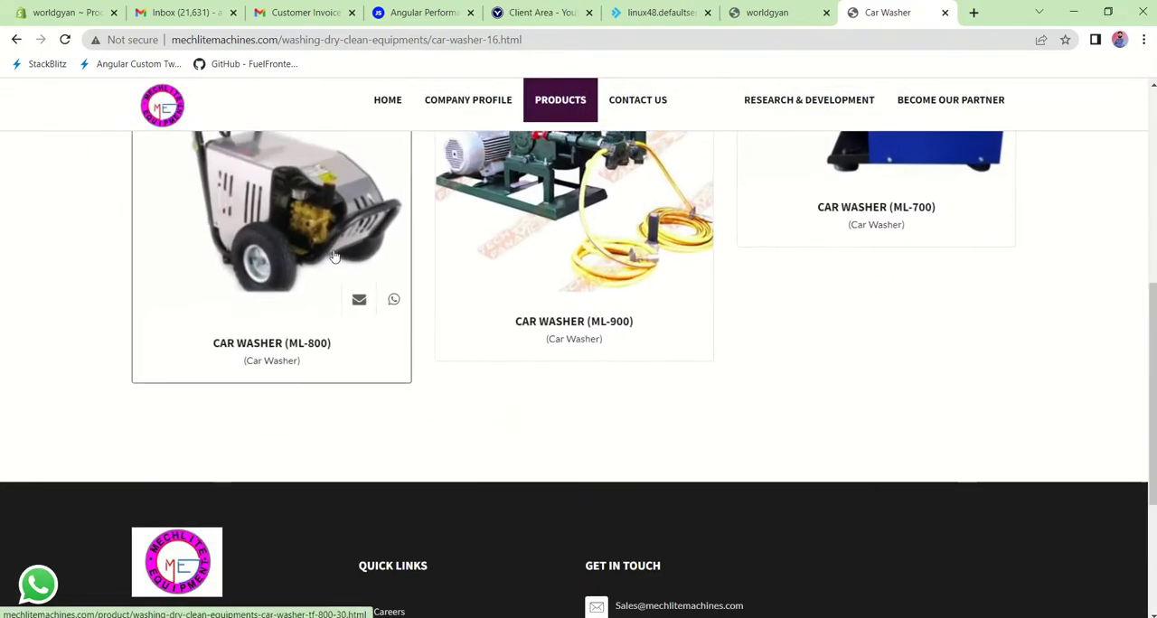
click(332, 255)
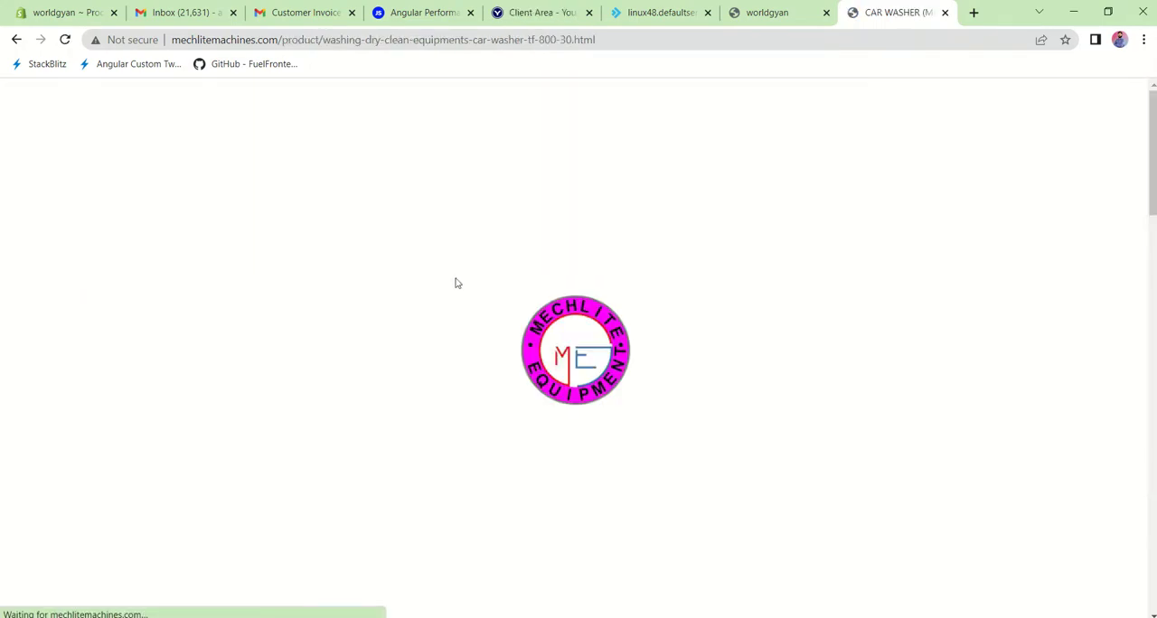
Step: Save the ML-800 car washer photo to Downloads as 44629.jpg and add it to the unsaved Shopify product's media
scroll(506, 331, down, 4)
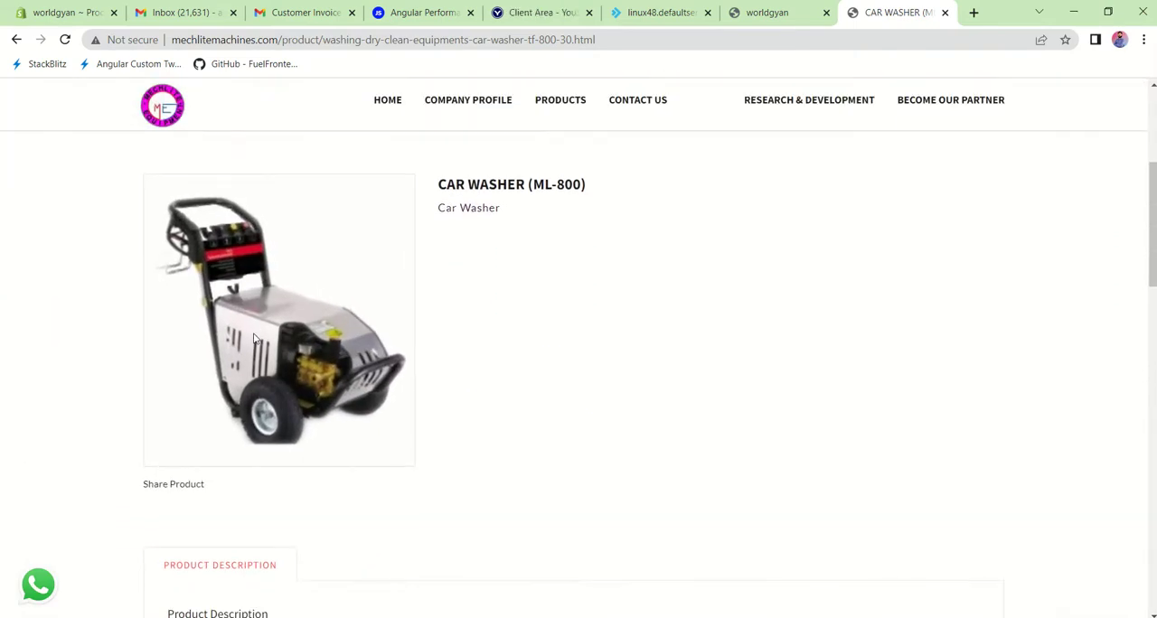
right_click(255, 338)
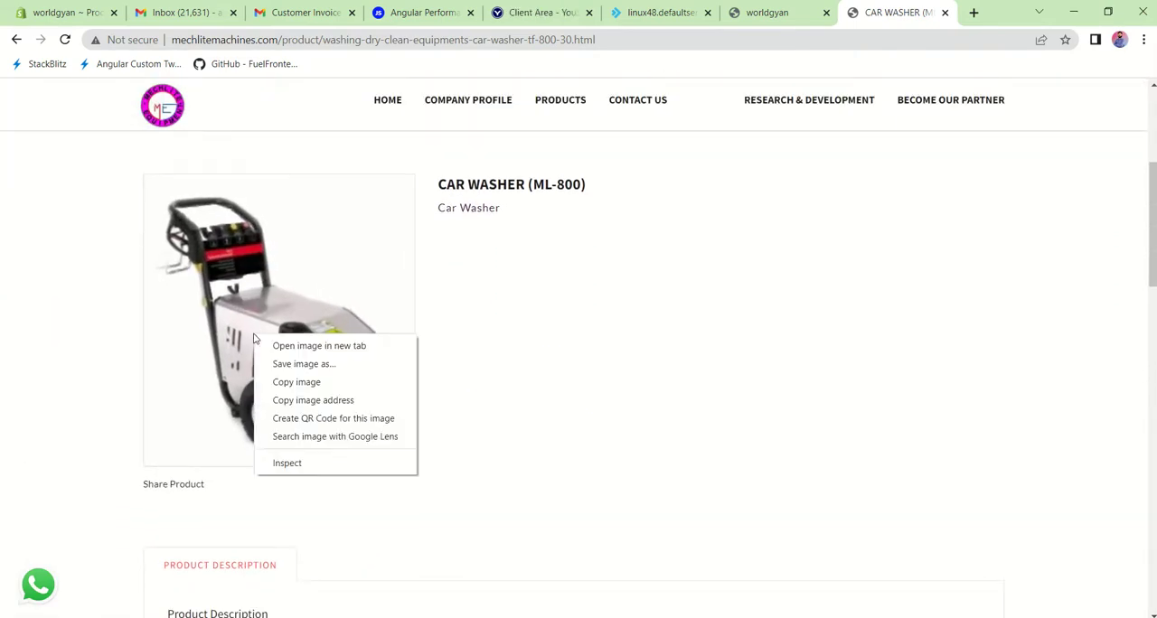
click(333, 364)
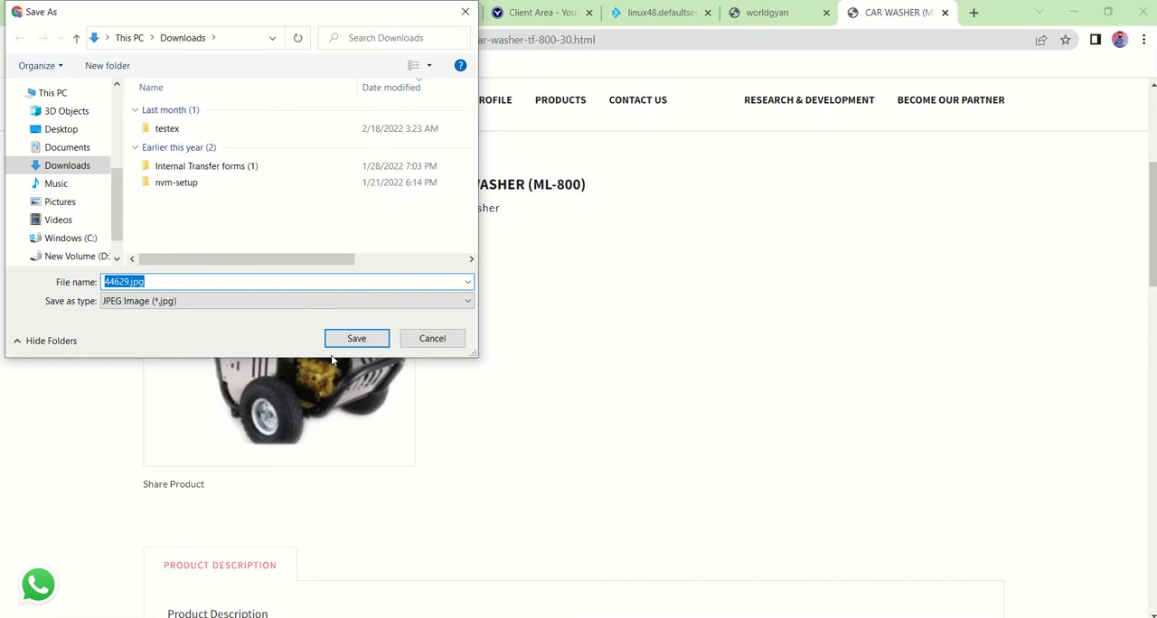
click(353, 343)
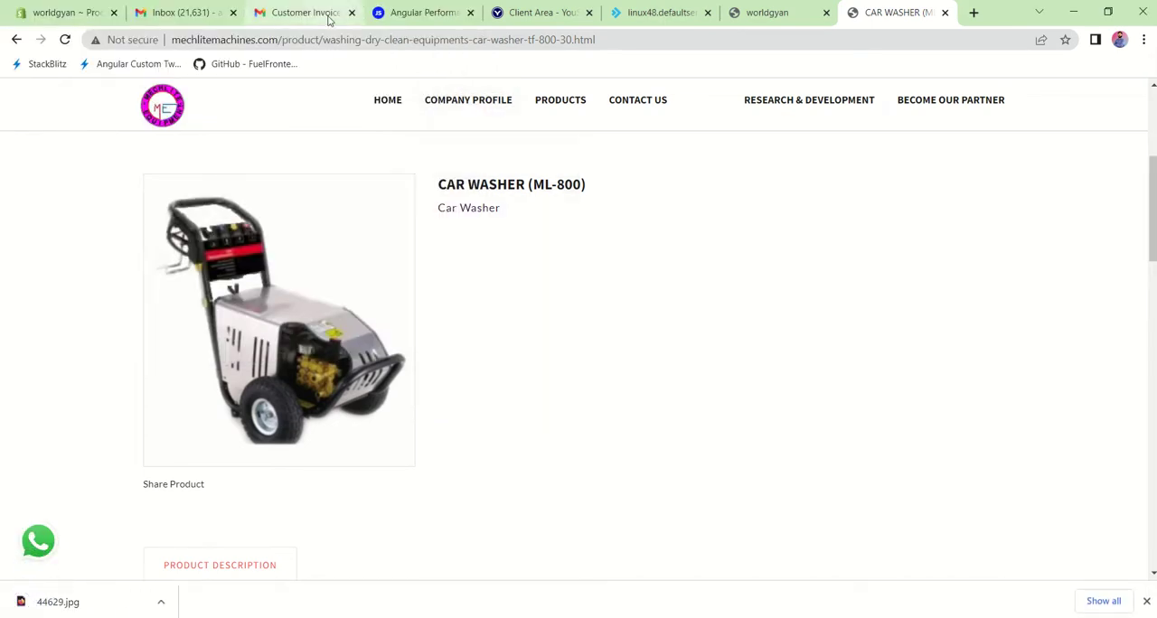
click(69, 5)
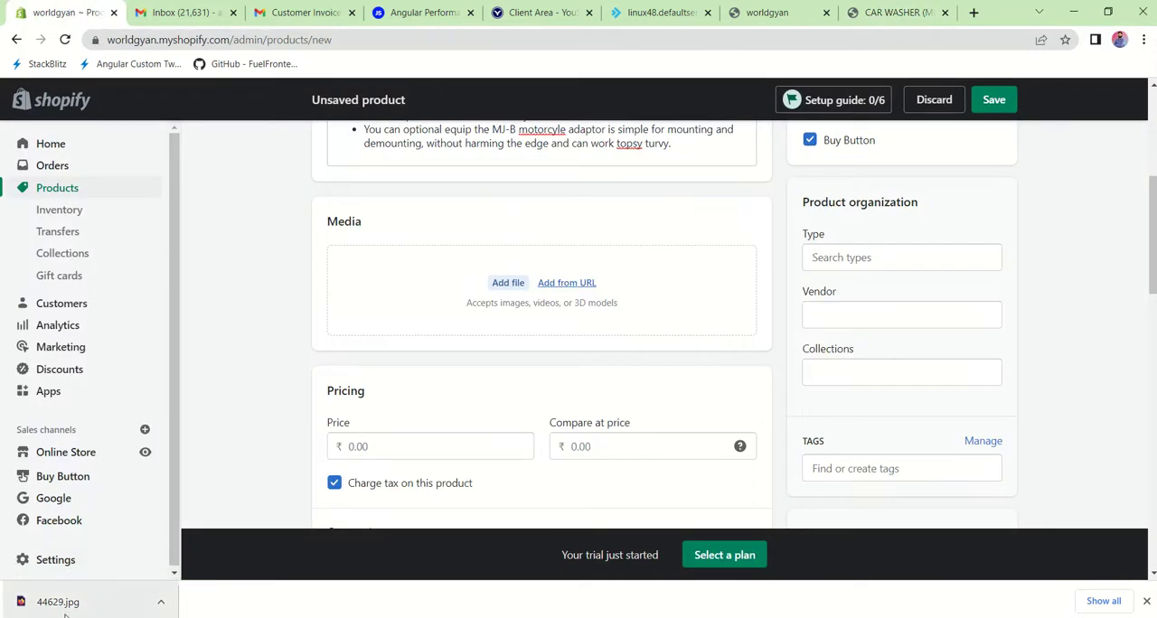
drag(64, 607, 444, 294)
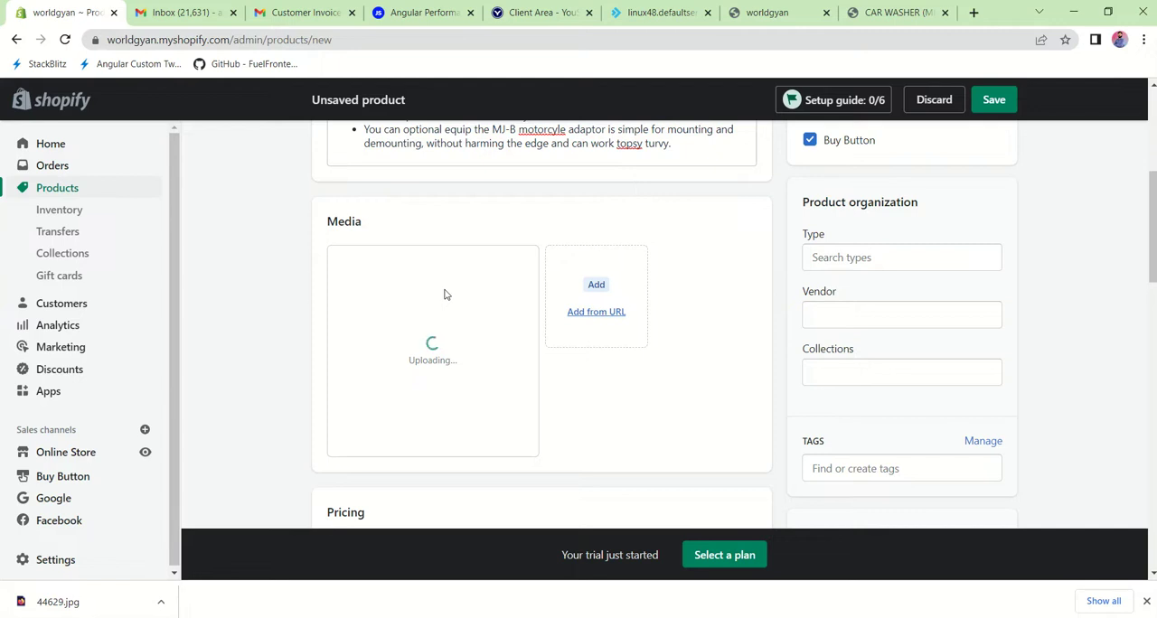
Step: Set the product's price to ₹10 and its compare-at price to ₹20
scroll(619, 426, down, 3)
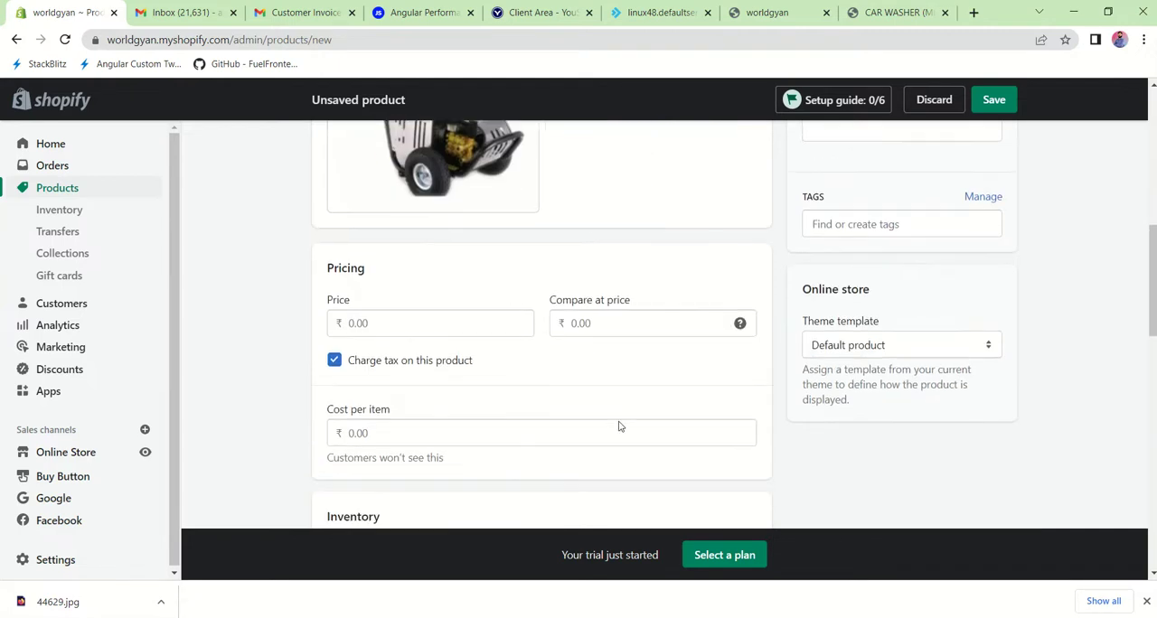
scroll(619, 426, down, 1)
click(378, 256)
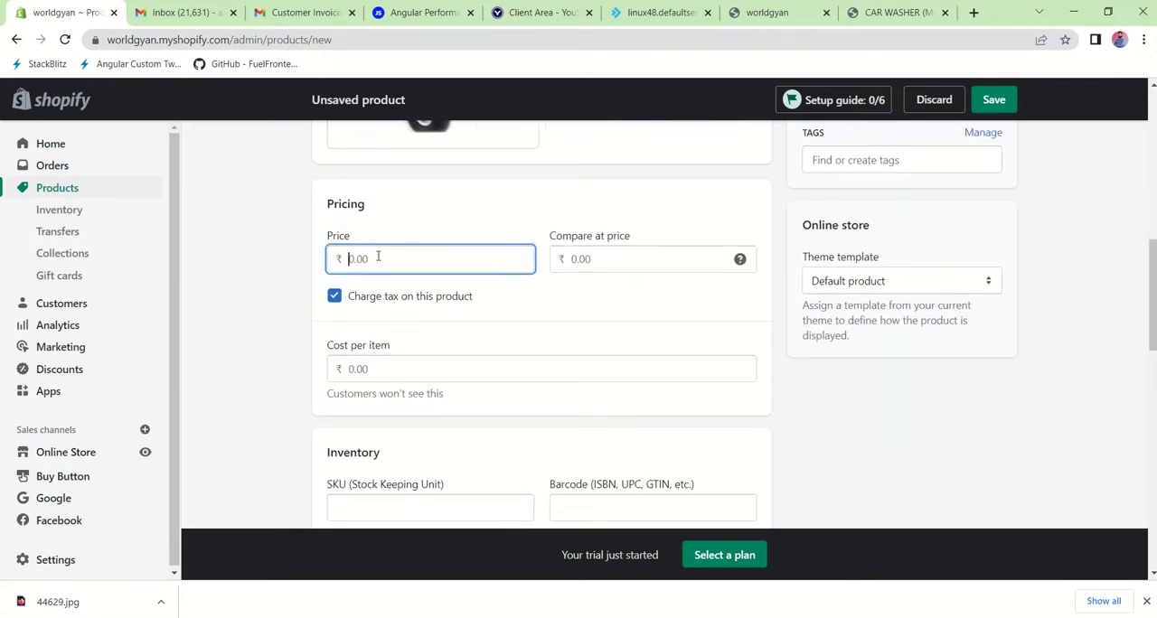
text(10)
click(597, 262)
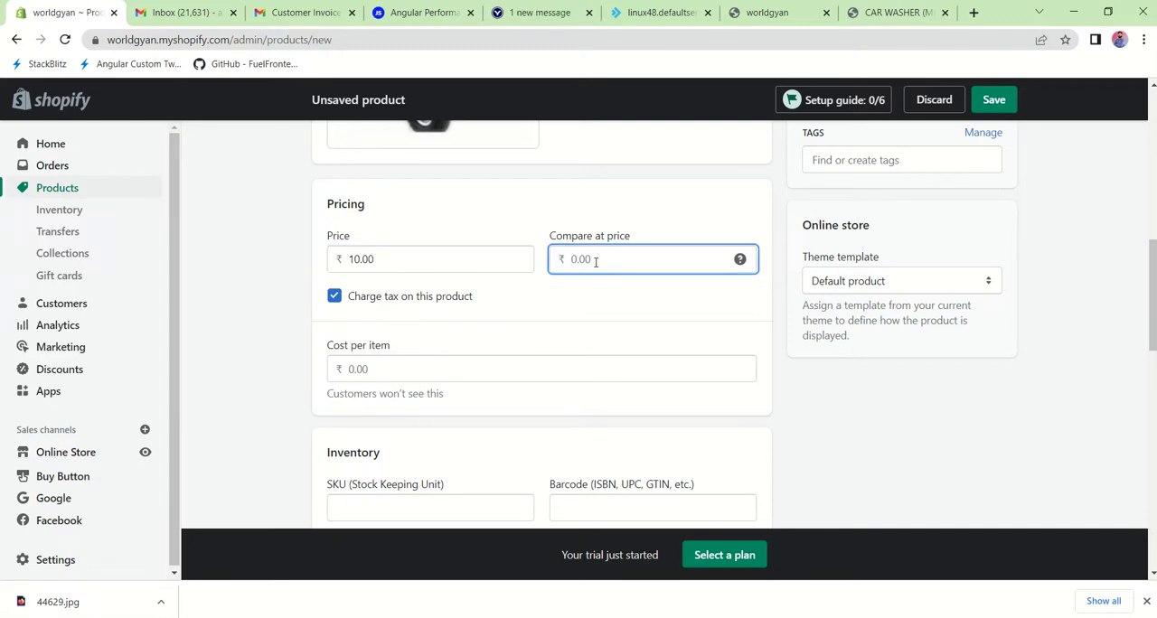
text(20)
click(561, 291)
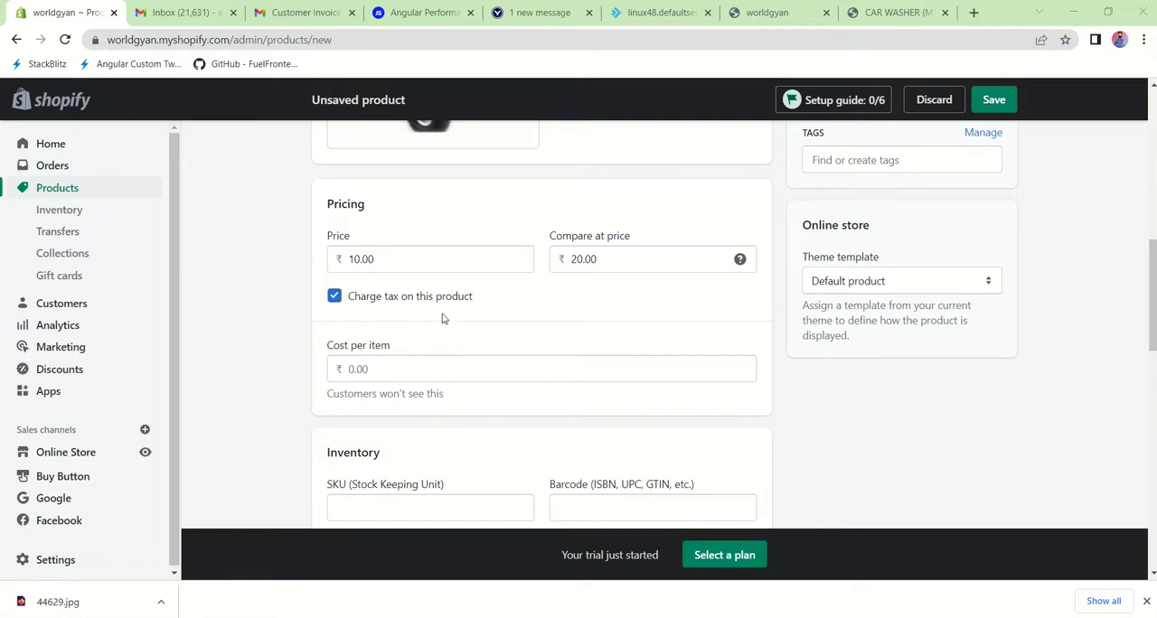
Step: Set the product's cost per item to ₹5
scroll(443, 317, up, 1)
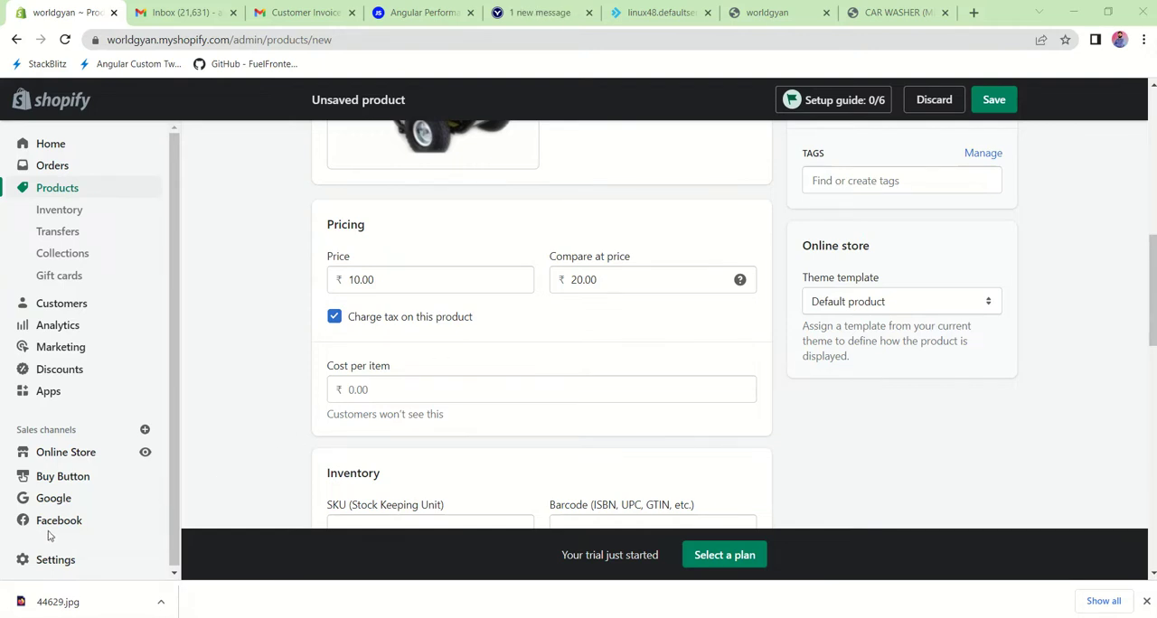
scroll(416, 402, down, 1)
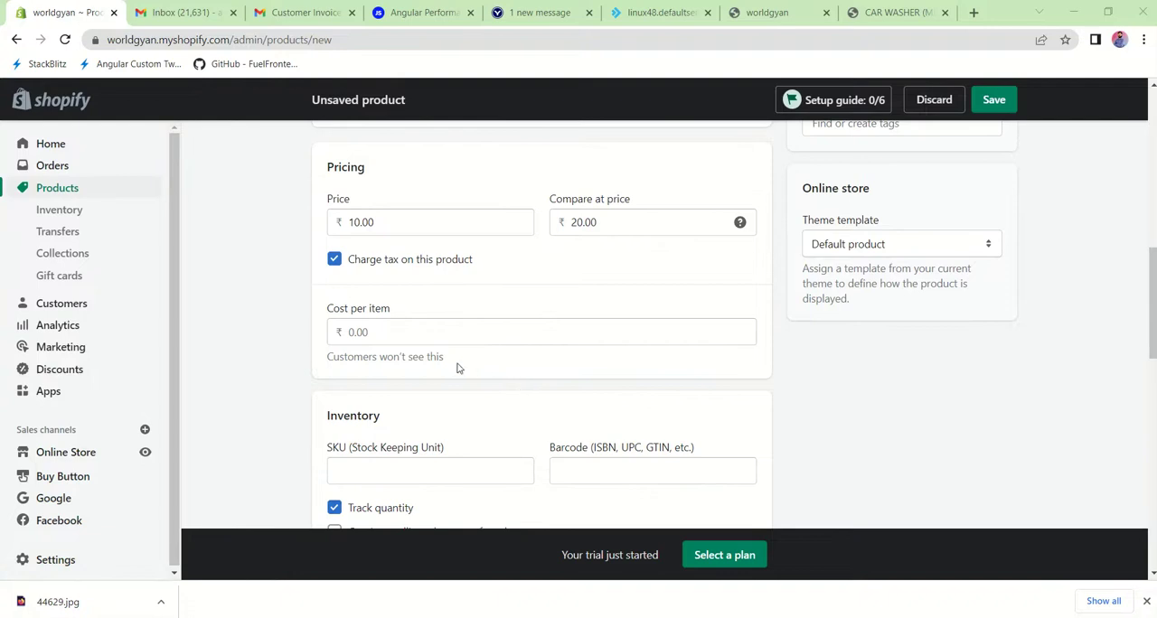
click(371, 332)
scroll(421, 375, up, 1)
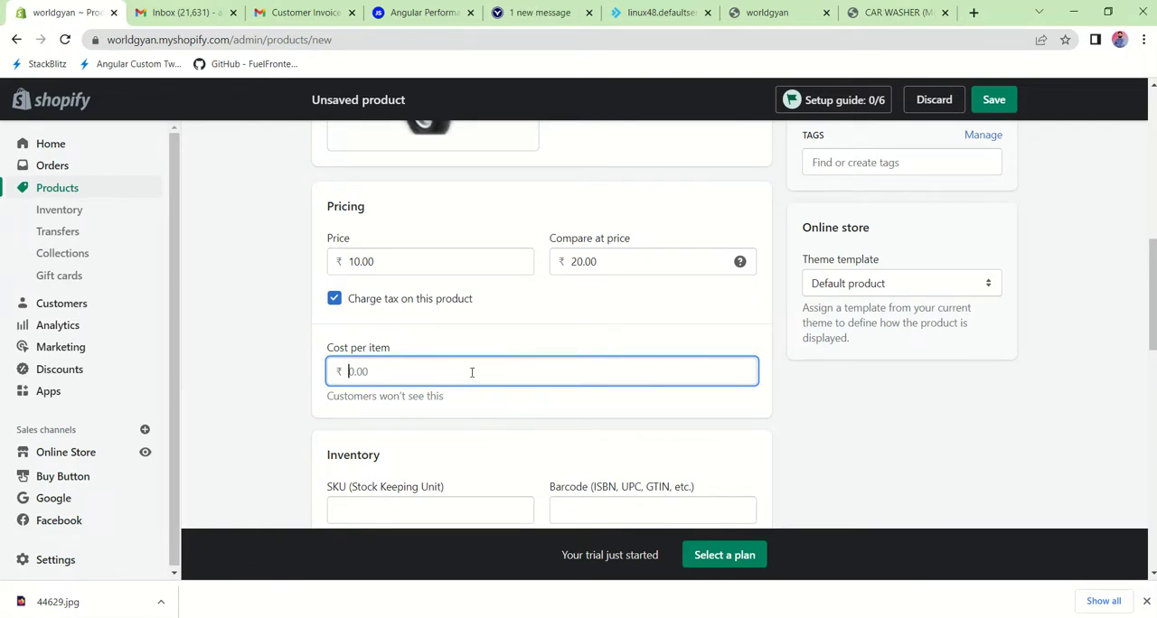
text(5)
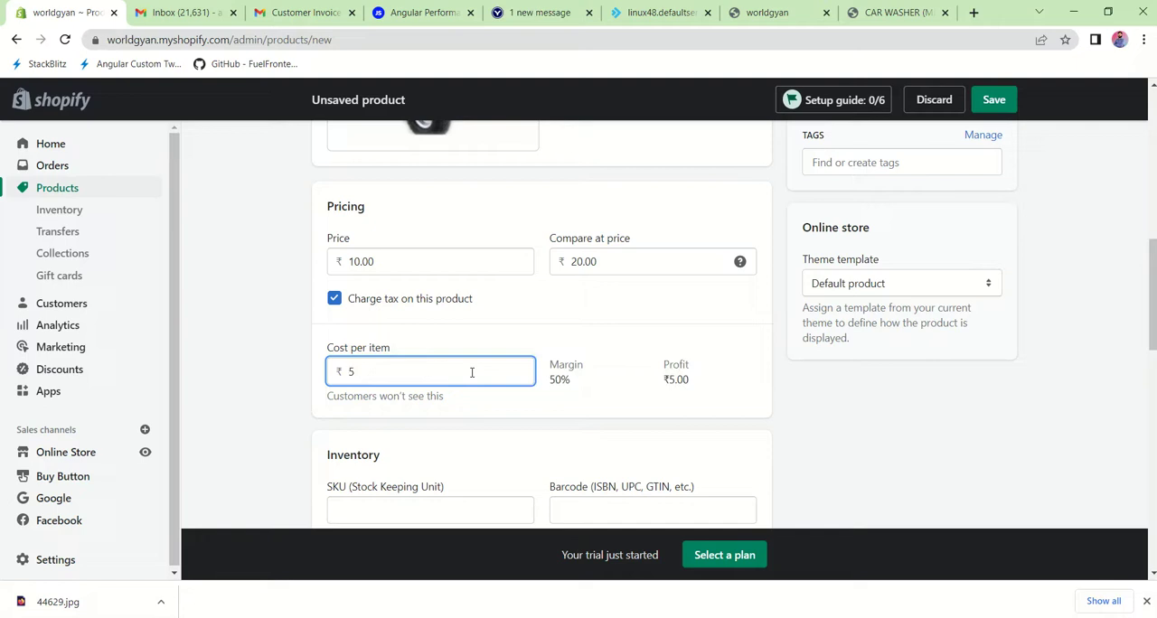
click(574, 426)
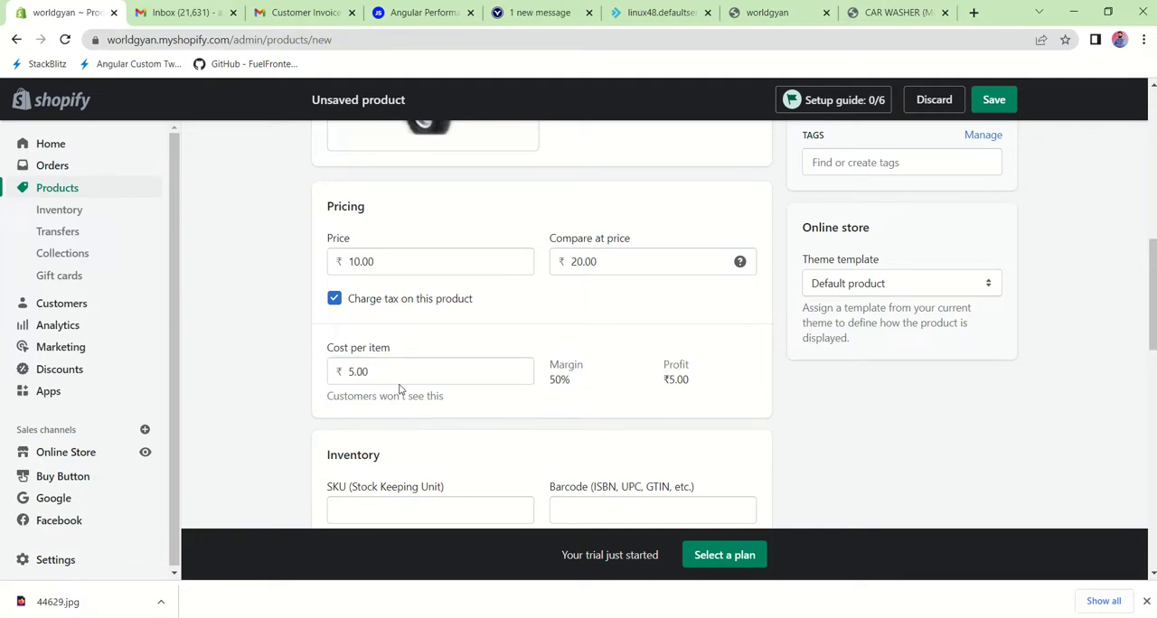
click(382, 257)
click(594, 319)
click(386, 261)
click(559, 321)
scroll(560, 326, down, 1)
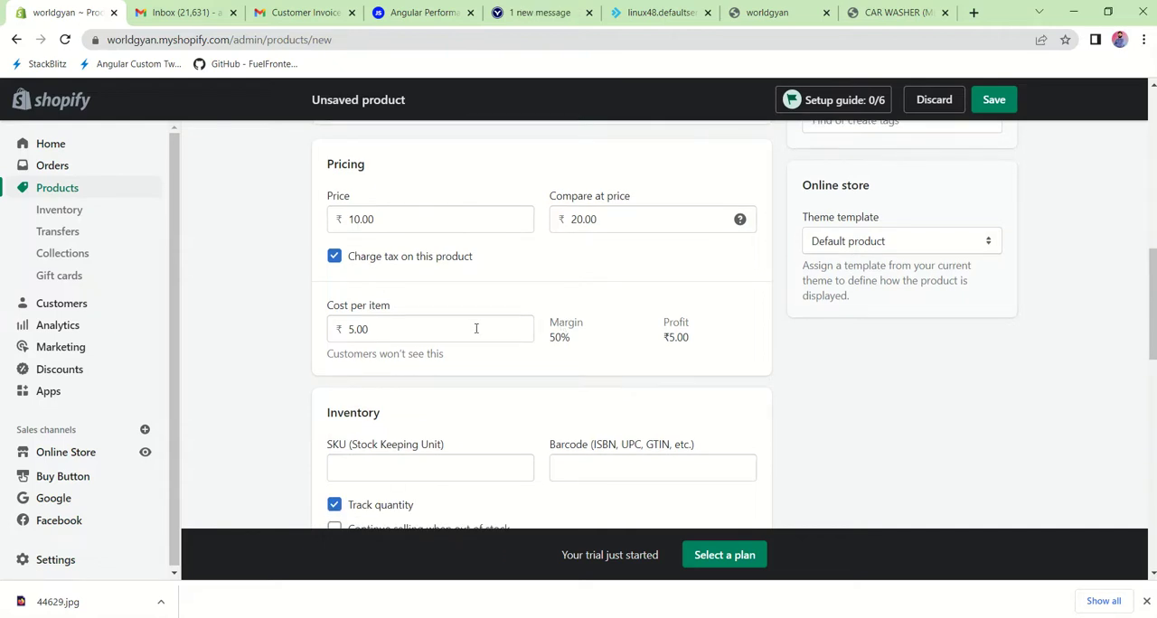
click(384, 332)
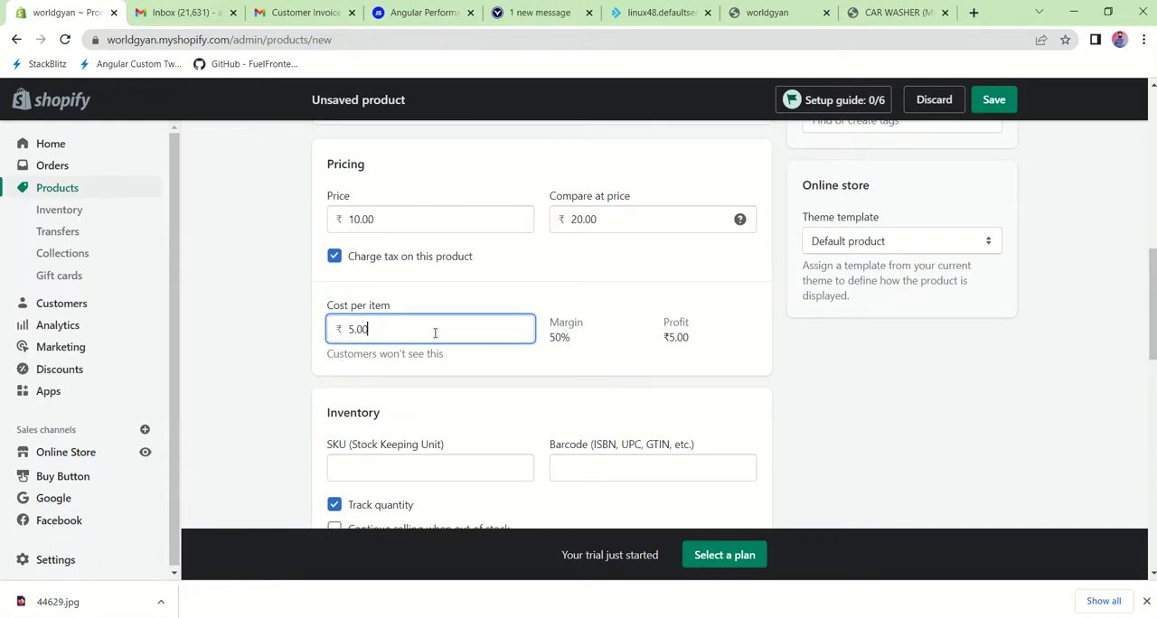
Step: Enter TCH as the product's SKU by pasting the TYRE CHANGER title and trimming it down
scroll(459, 362, down, 3)
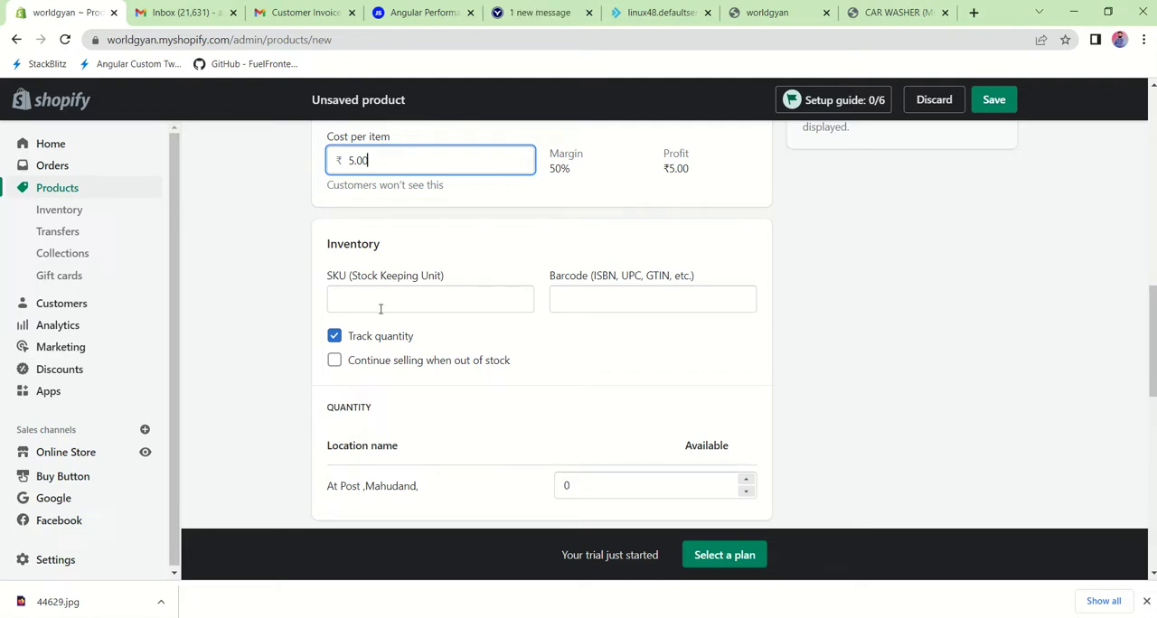
click(381, 309)
text(TYRE CHANGER)
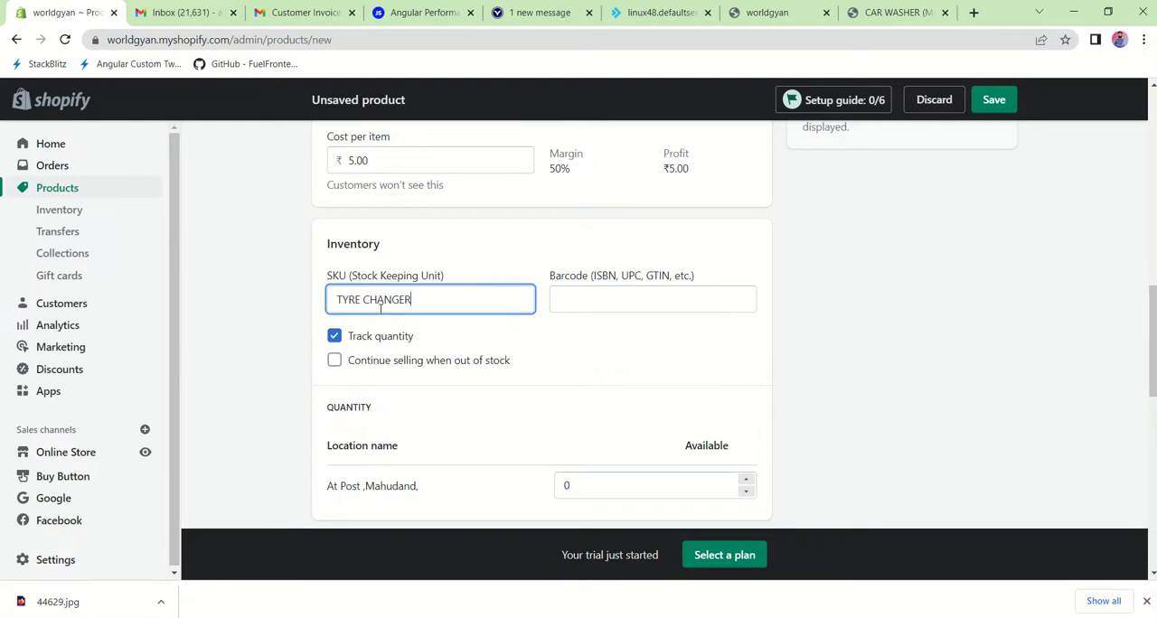
key(Left)
key(Left)
key(Left)
key(Left)
key(Left)
key(Left)
key(Left)
key(Left)
key(Left)
key(Left)
key(Left)
key(shift+Right)
key(shift+Right)
key(shift+Right)
key(BackSpace)
drag(356, 299, 419, 293)
key(BackSpace)
click(669, 336)
Step: Try allowing the product to continue selling when out of stock
scroll(597, 367, down, 1)
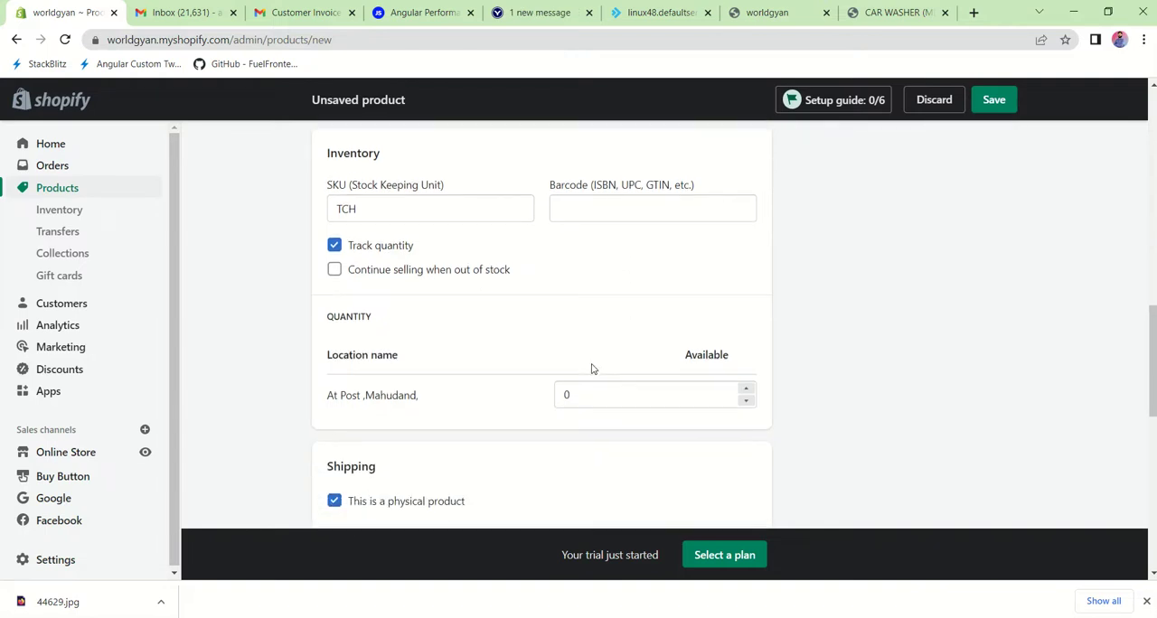
scroll(465, 295, up, 1)
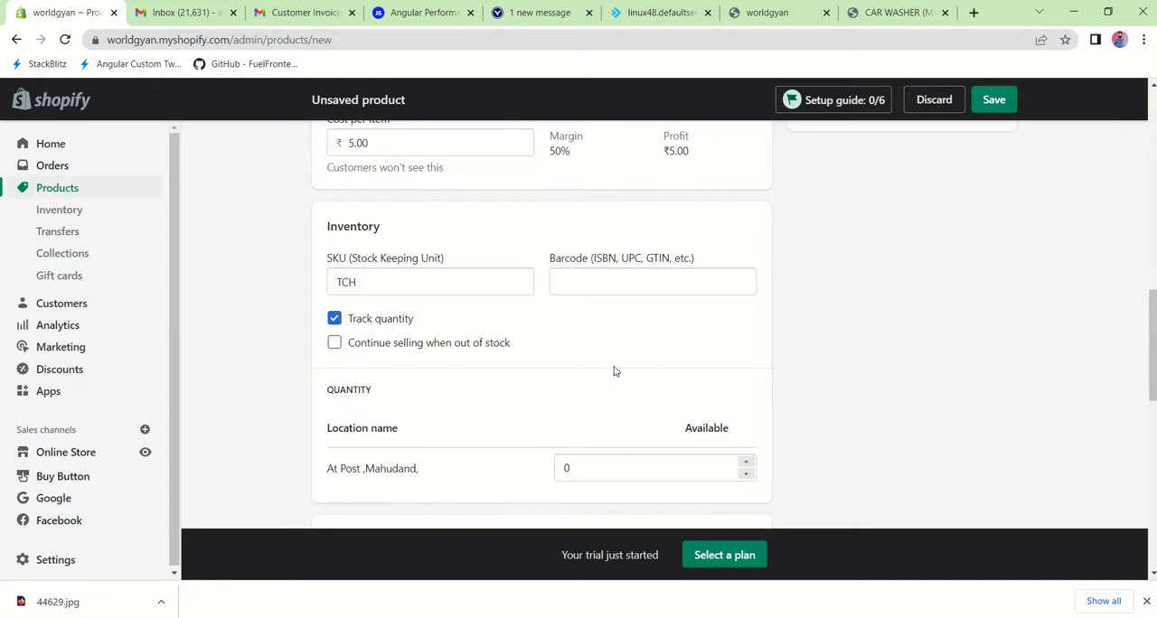
scroll(614, 371, up, 3)
scroll(614, 370, down, 4)
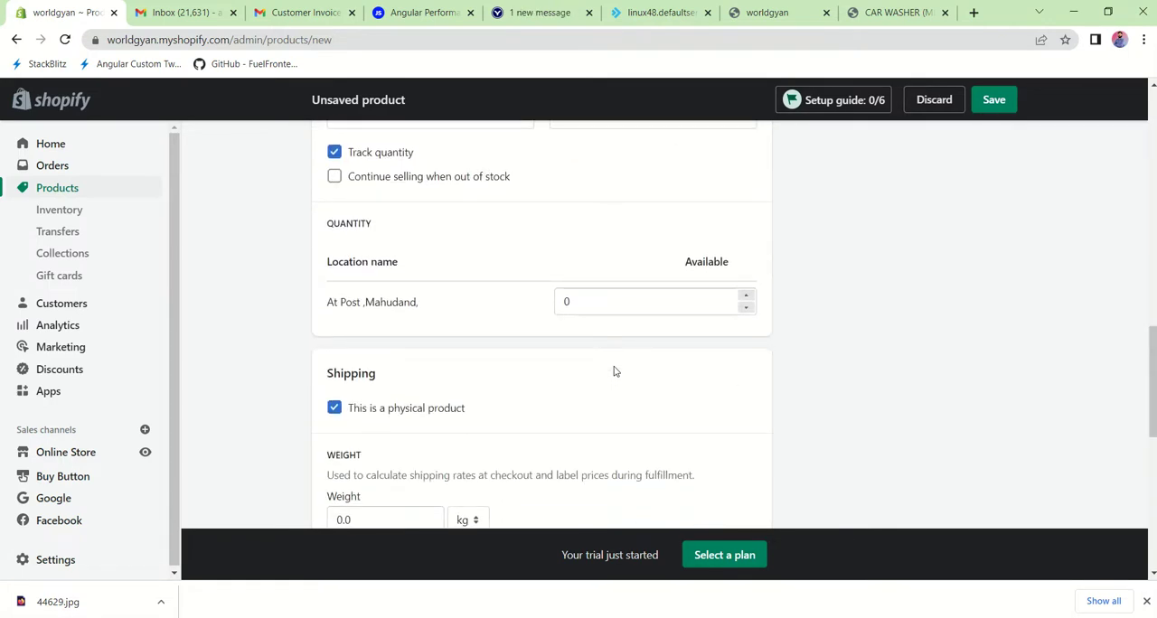
scroll(614, 371, up, 3)
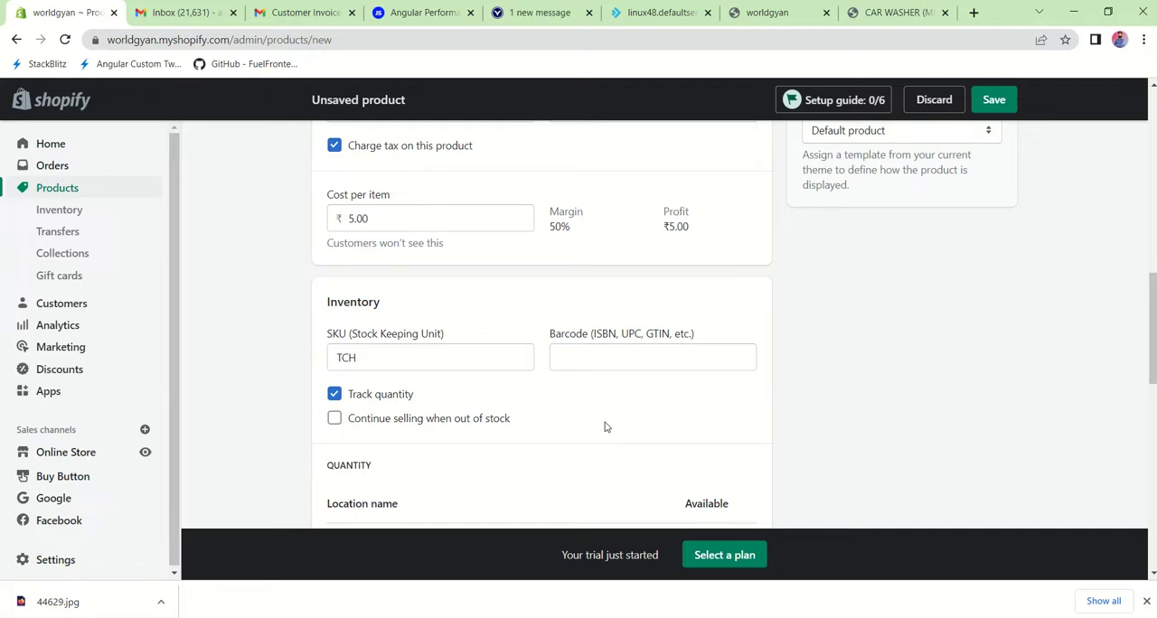
scroll(401, 442, down, 1)
click(335, 367)
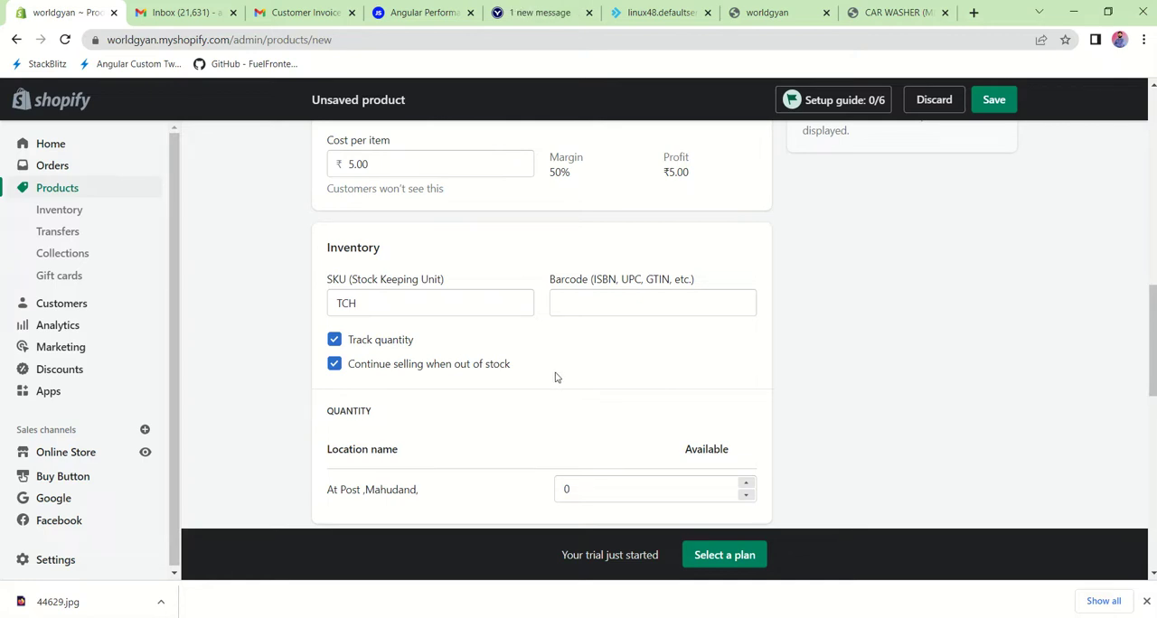
click(334, 364)
Step: Set the product's available quantity at the store location to 10
scroll(430, 379, down, 1)
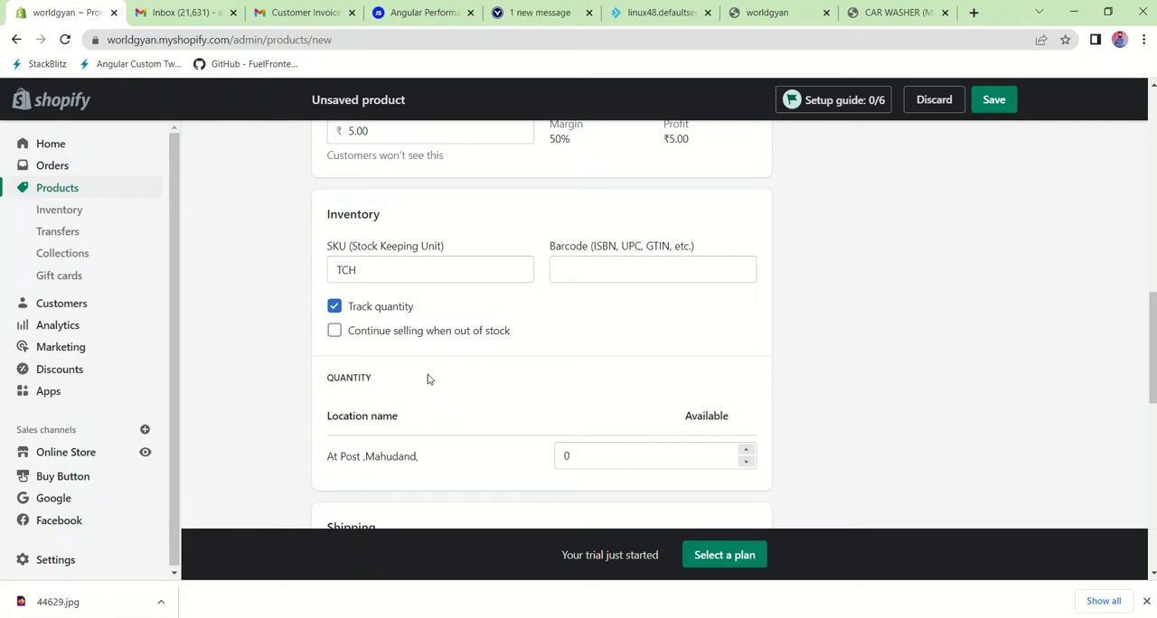
scroll(428, 380, down, 2)
scroll(428, 375, down, 1)
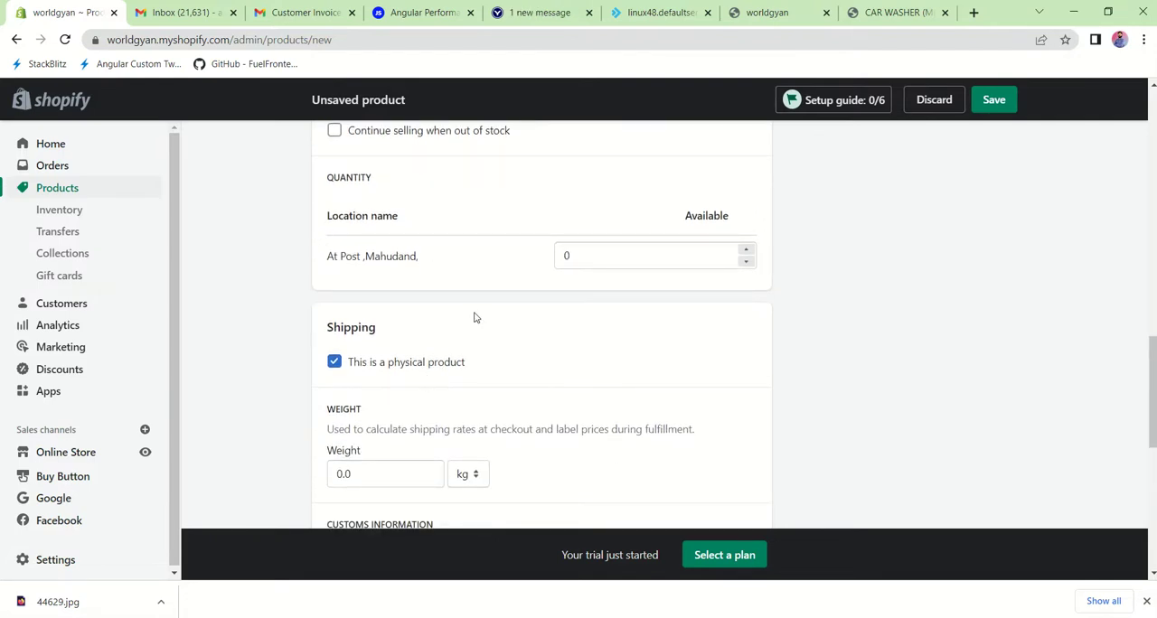
scroll(474, 317, down, 1)
scroll(475, 318, up, 5)
scroll(475, 320, down, 3)
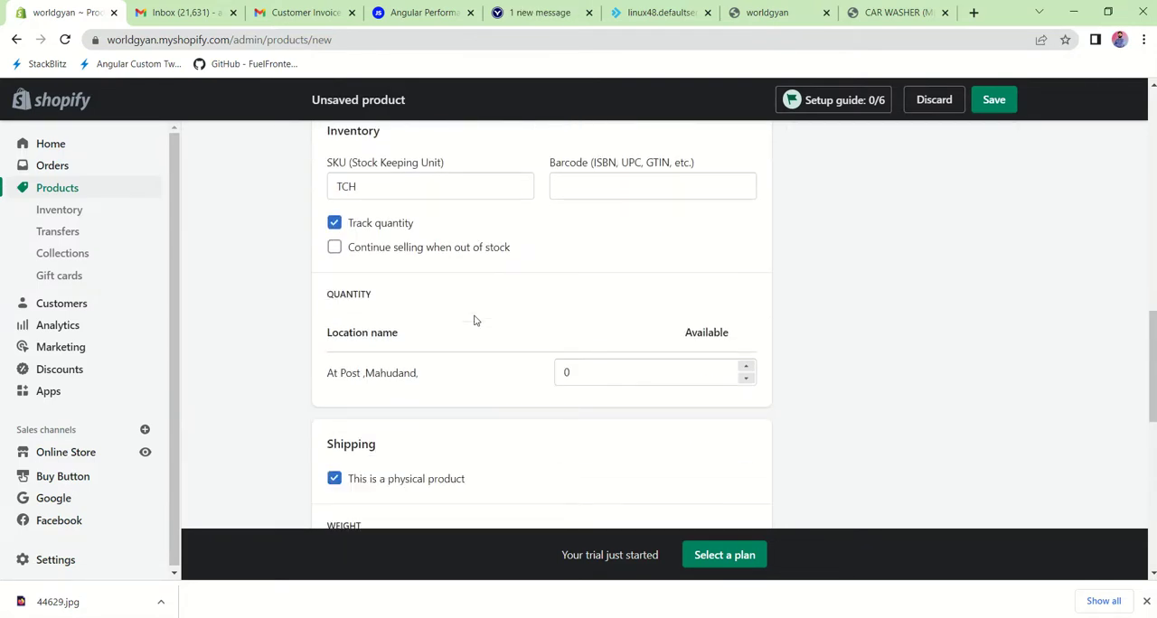
scroll(452, 384, down, 1)
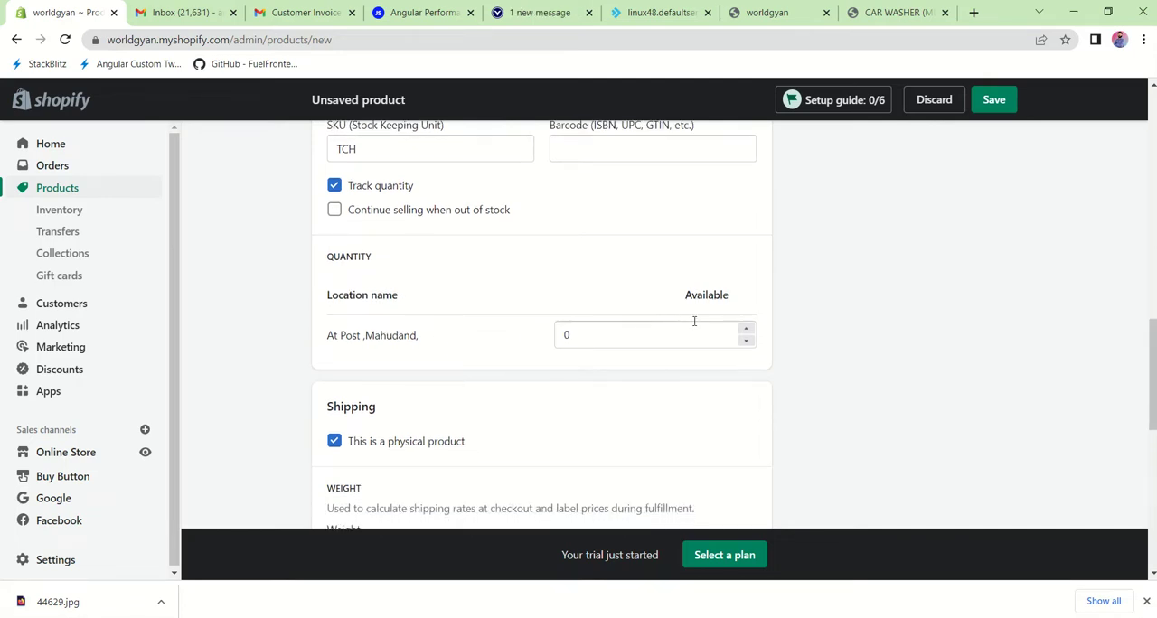
click(627, 329)
key(BackSpace)
text(10)
click(640, 418)
scroll(641, 420, down, 1)
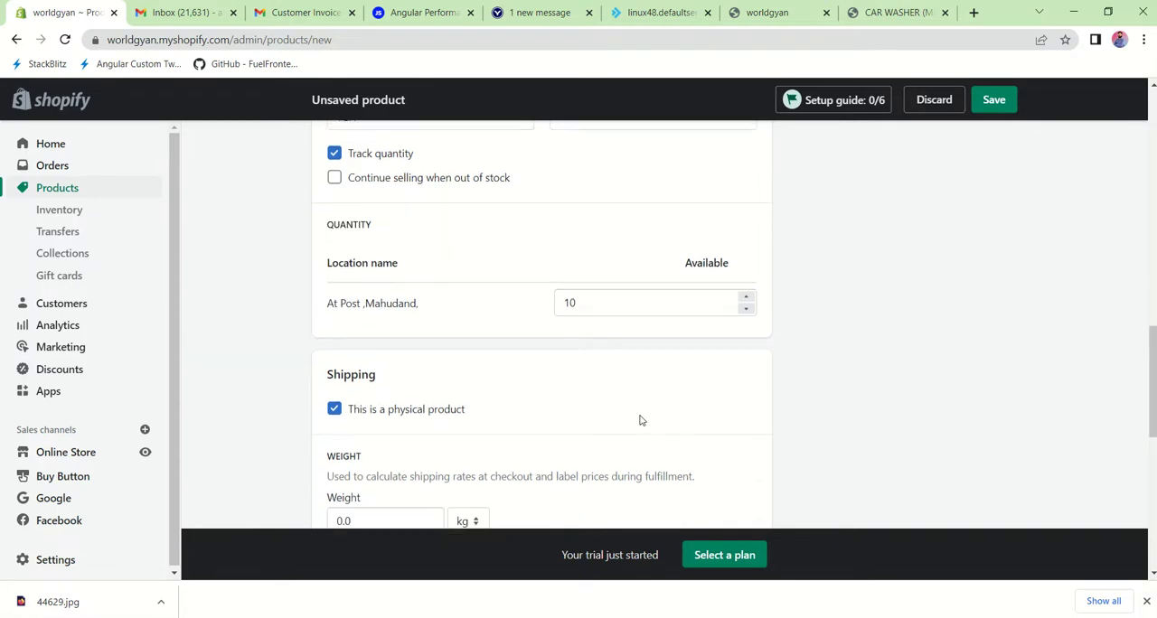
scroll(640, 420, up, 2)
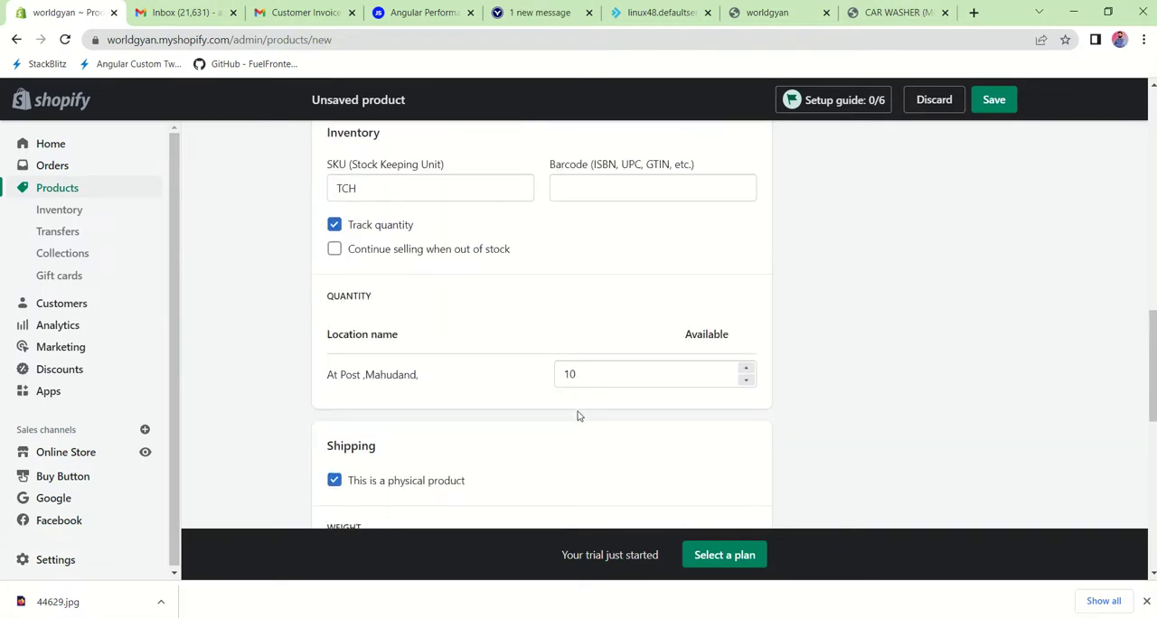
scroll(580, 418, down, 3)
scroll(579, 421, up, 3)
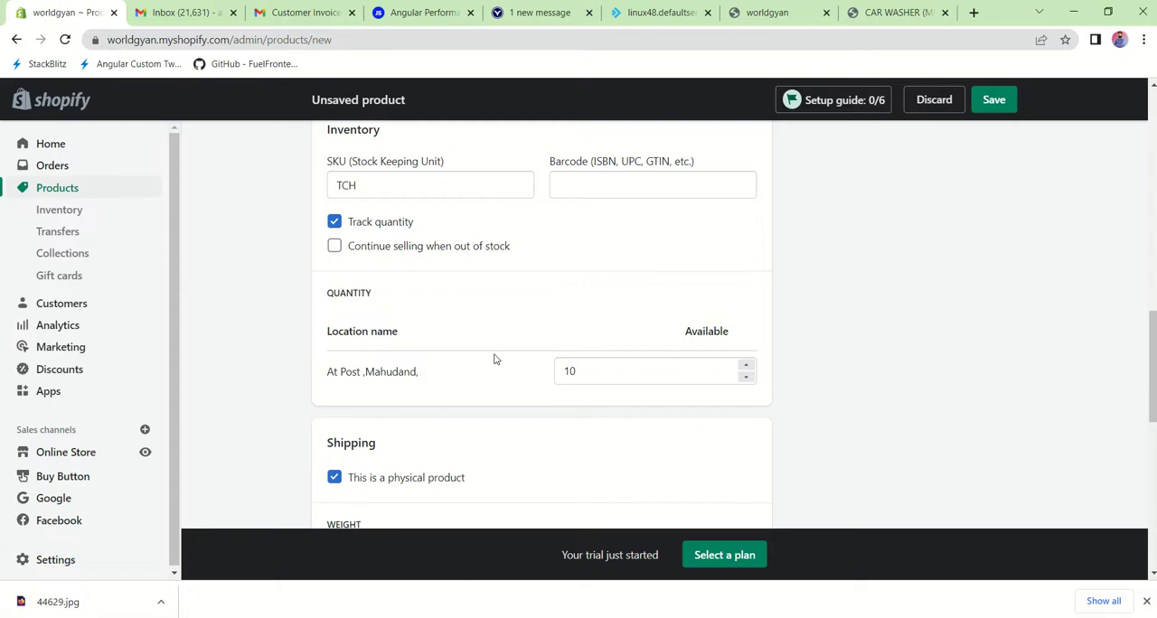
scroll(494, 359, down, 2)
scroll(494, 359, up, 1)
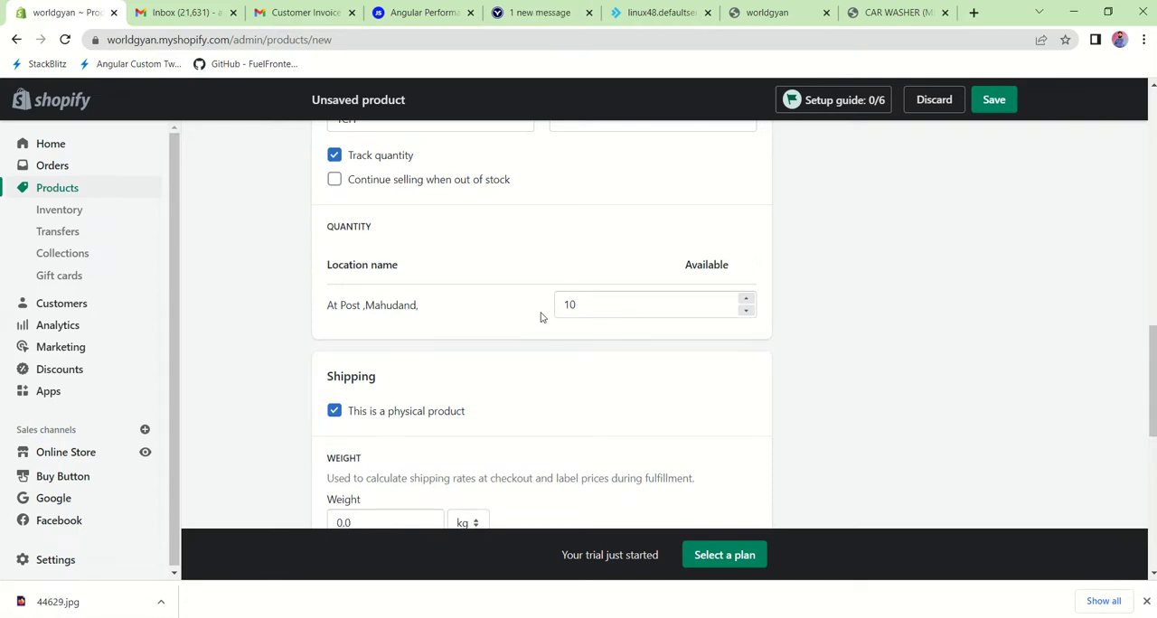
Step: Set the physical product's shipping weight to 0.5 kg
scroll(541, 317, down, 3)
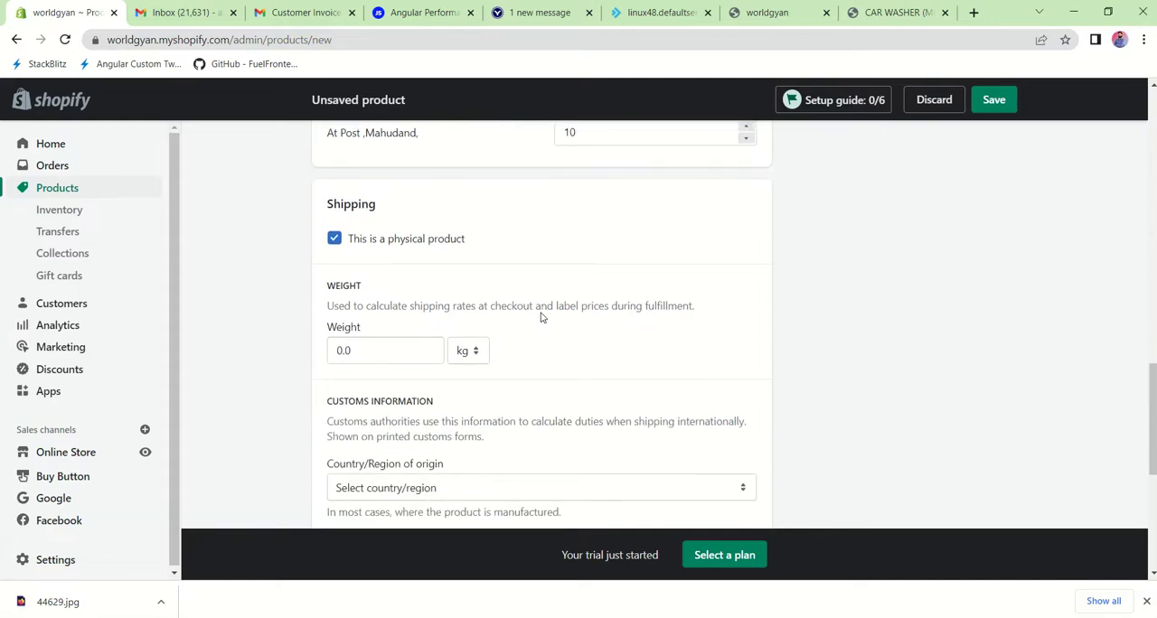
scroll(541, 317, up, 1)
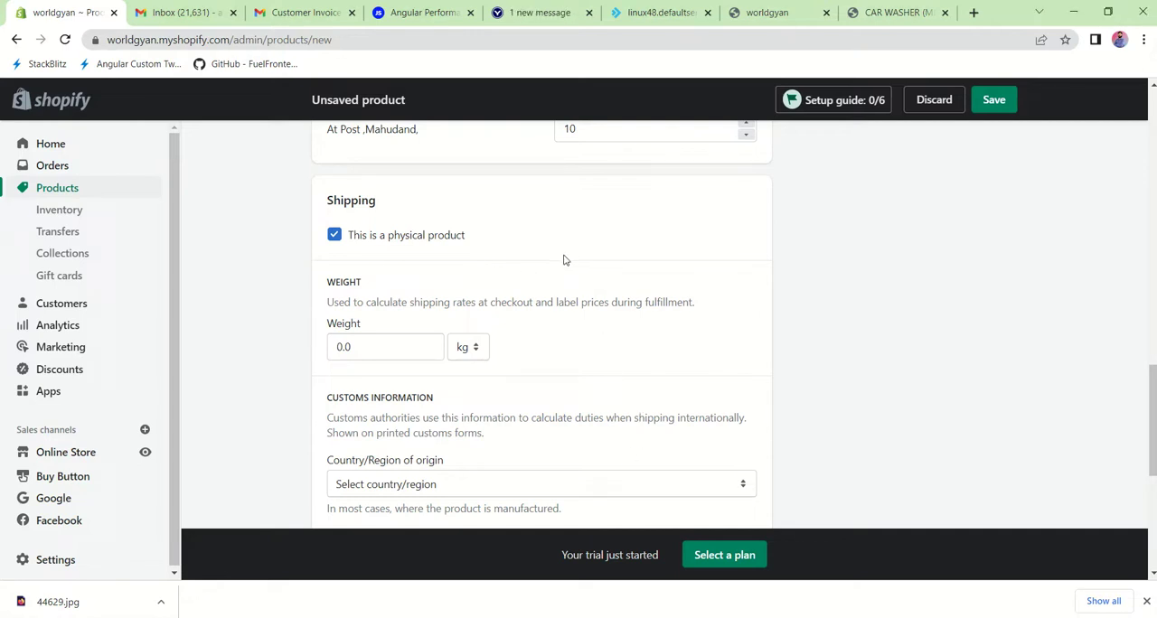
scroll(563, 261, down, 1)
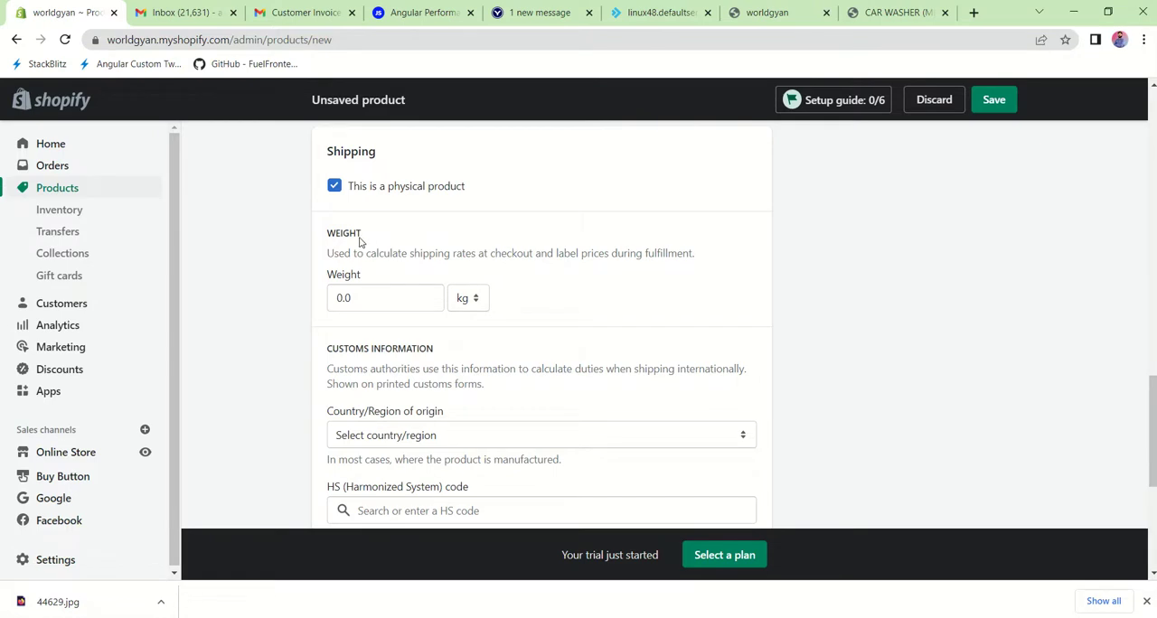
click(379, 302)
key(BackSpace)
key(BackSpace)
key(BackSpace)
text(0.5)
click(486, 351)
Step: Try giving the product options like size or color
scroll(491, 351, down, 1)
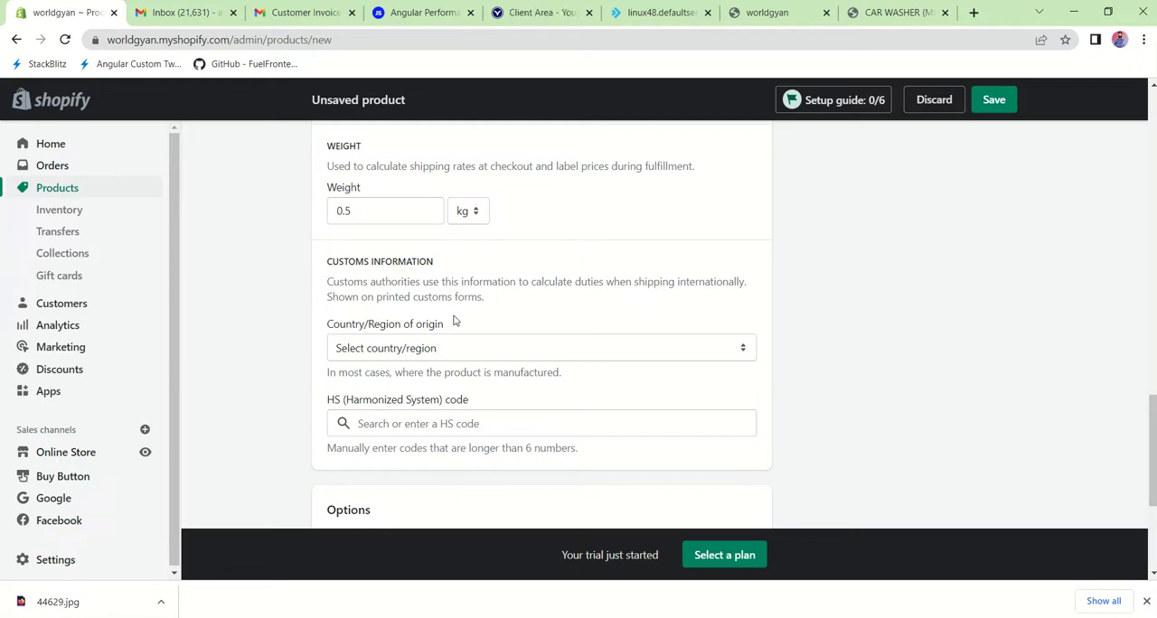
scroll(454, 321, down, 1)
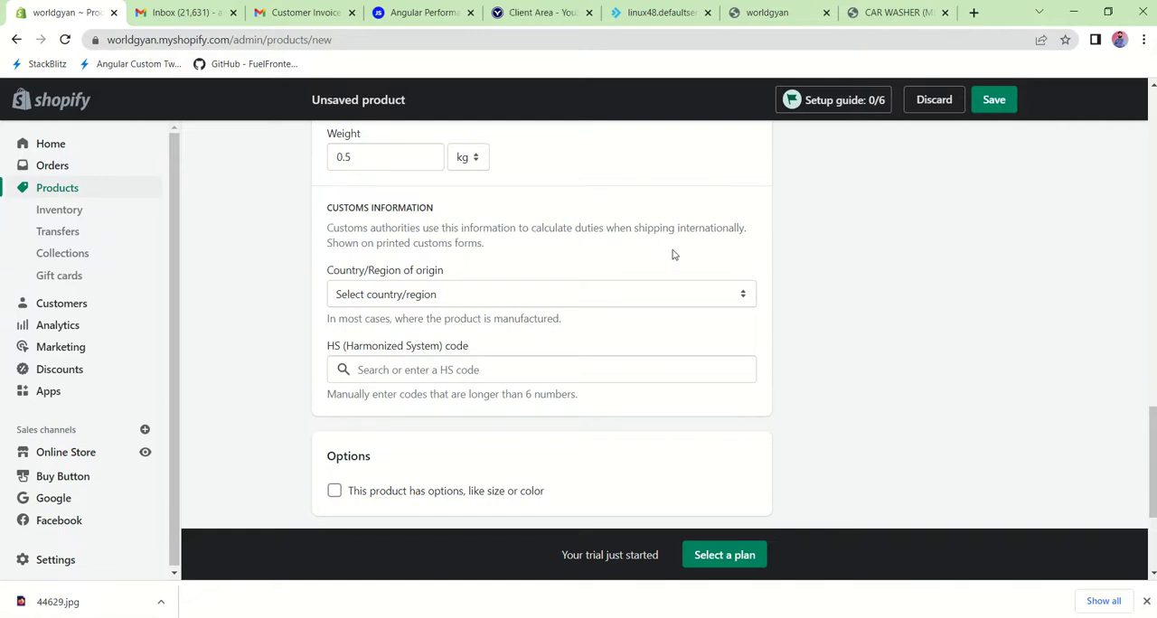
scroll(672, 255, down, 3)
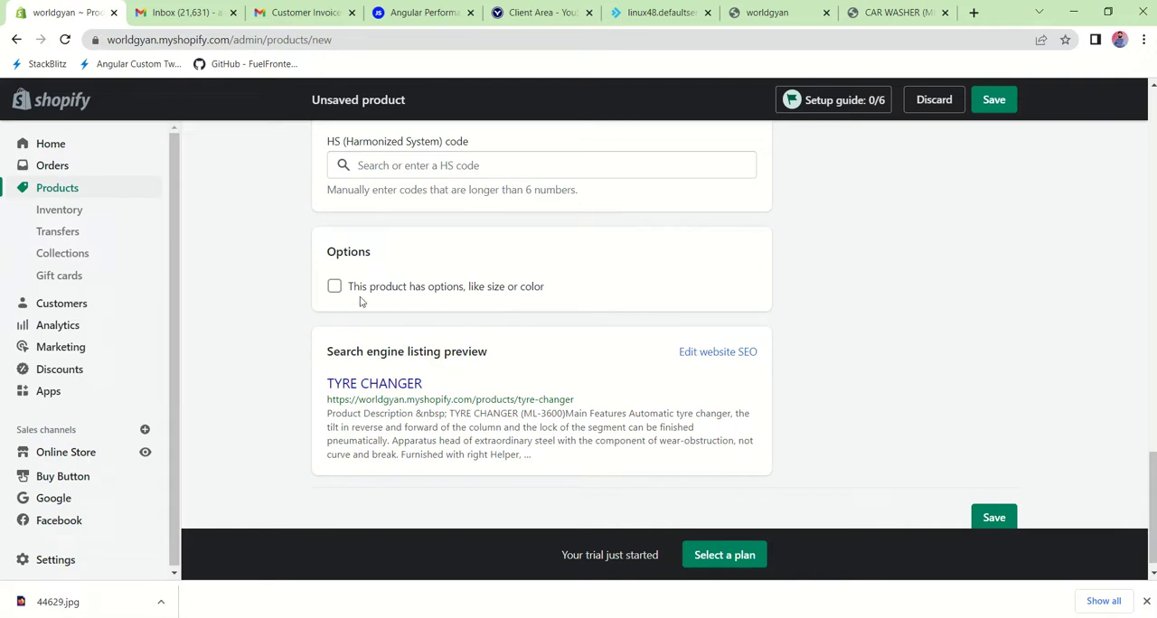
click(335, 288)
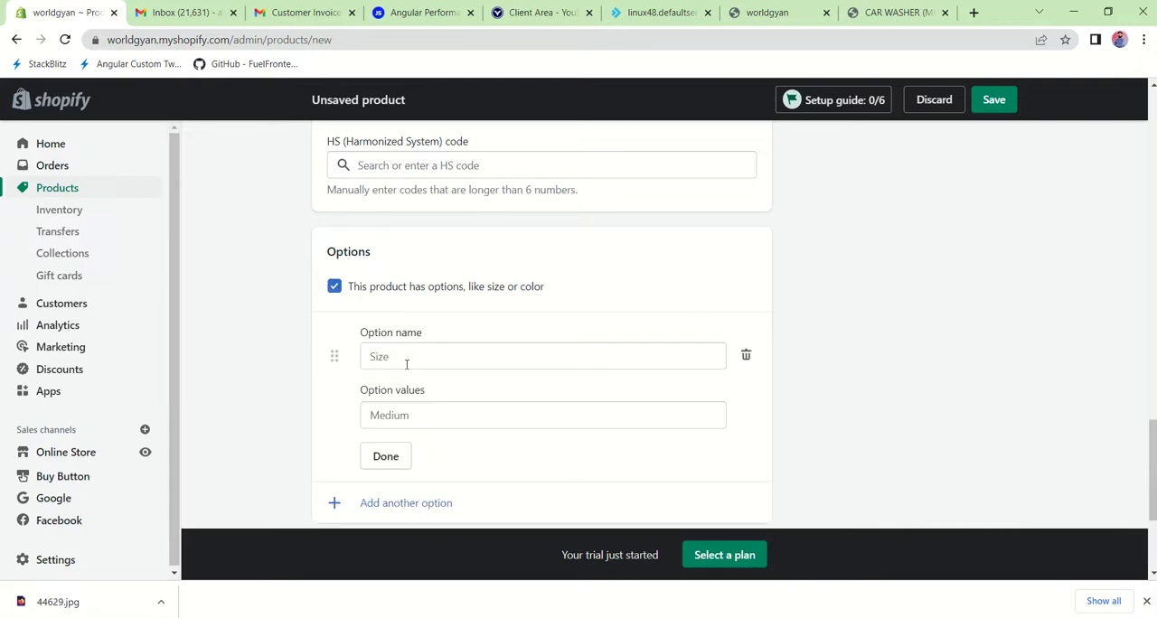
scroll(406, 362, down, 1)
click(371, 370)
click(333, 243)
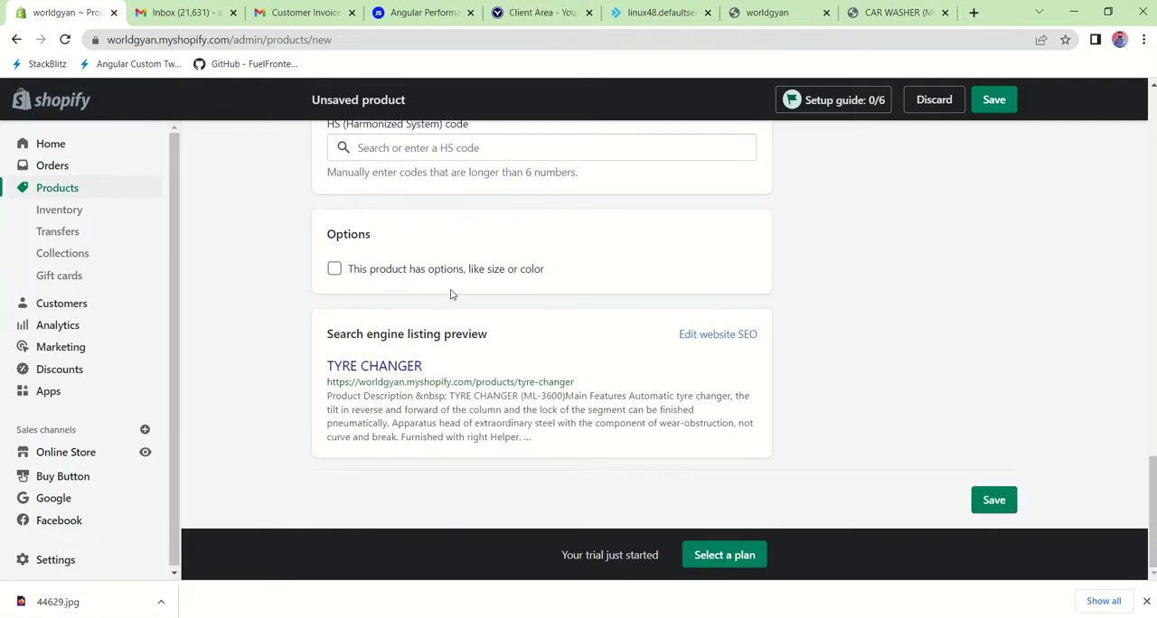
Step: Review the unsaved product's pricing, inventory, shipping and customs details down to its search engine listing preview
scroll(453, 292, up, 4)
scroll(452, 294, down, 3)
scroll(452, 294, up, 8)
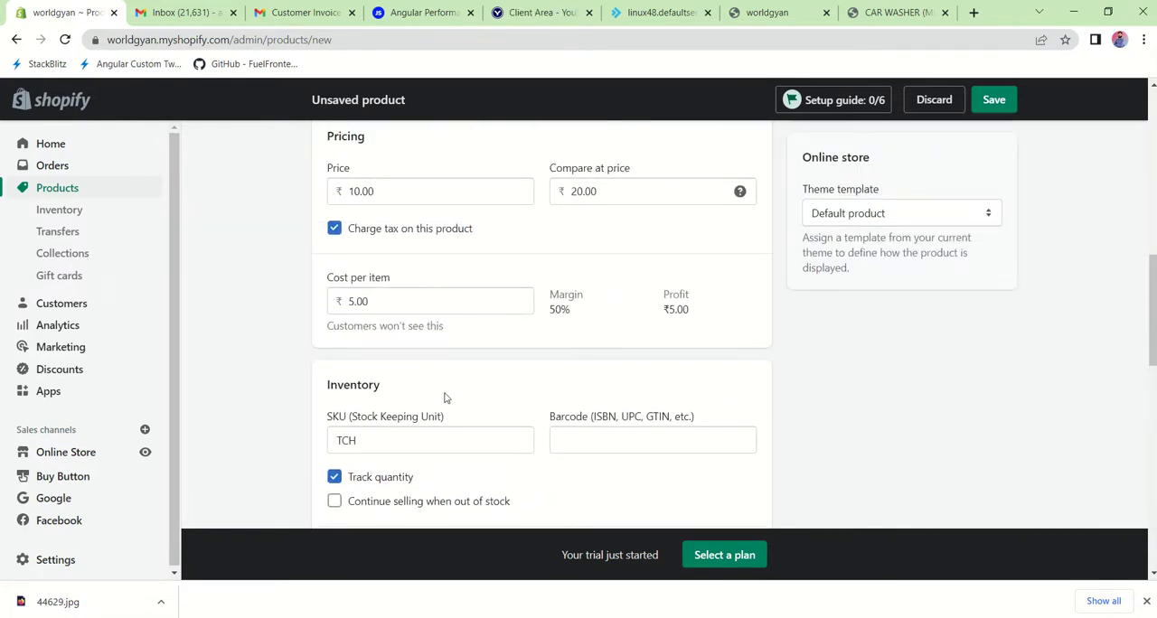
scroll(444, 398, down, 1)
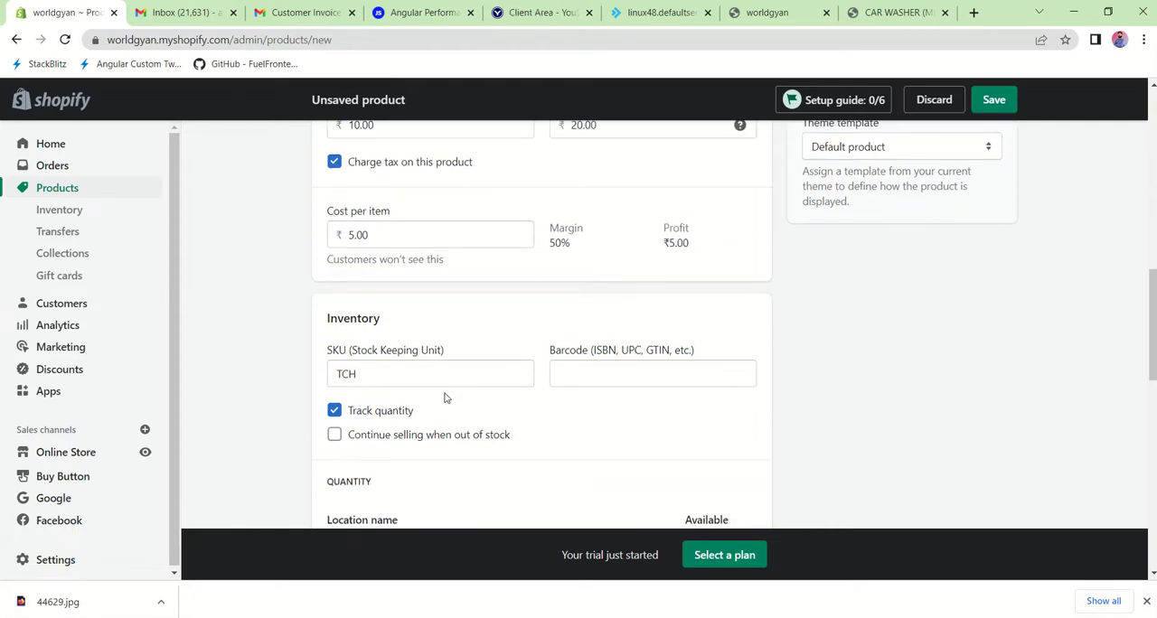
scroll(444, 398, down, 6)
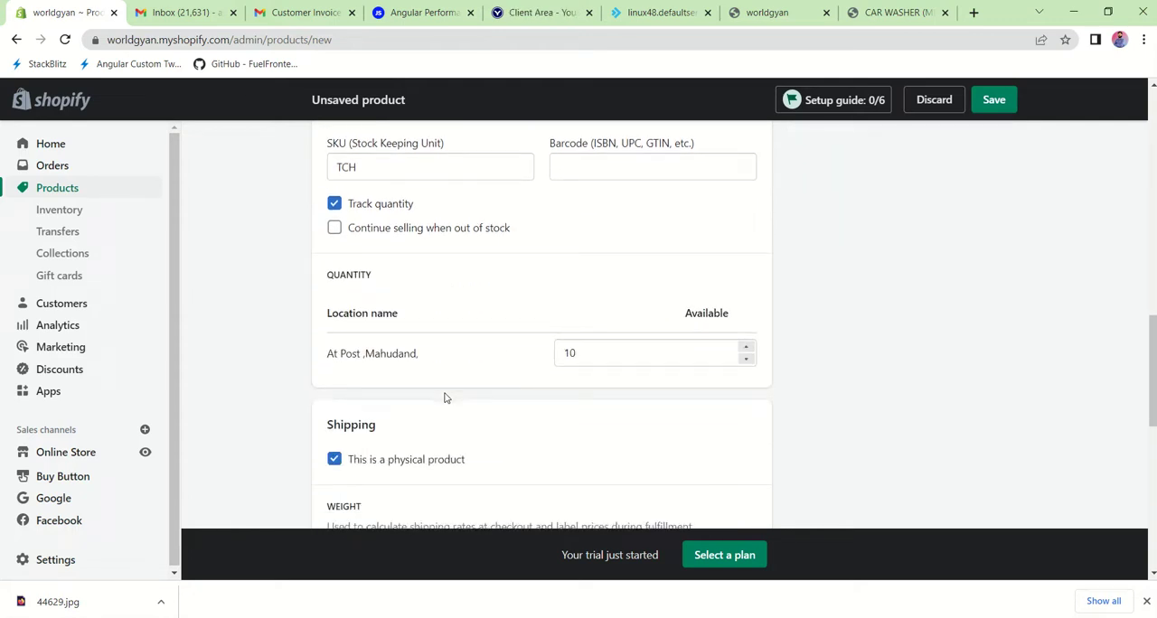
scroll(444, 398, down, 1)
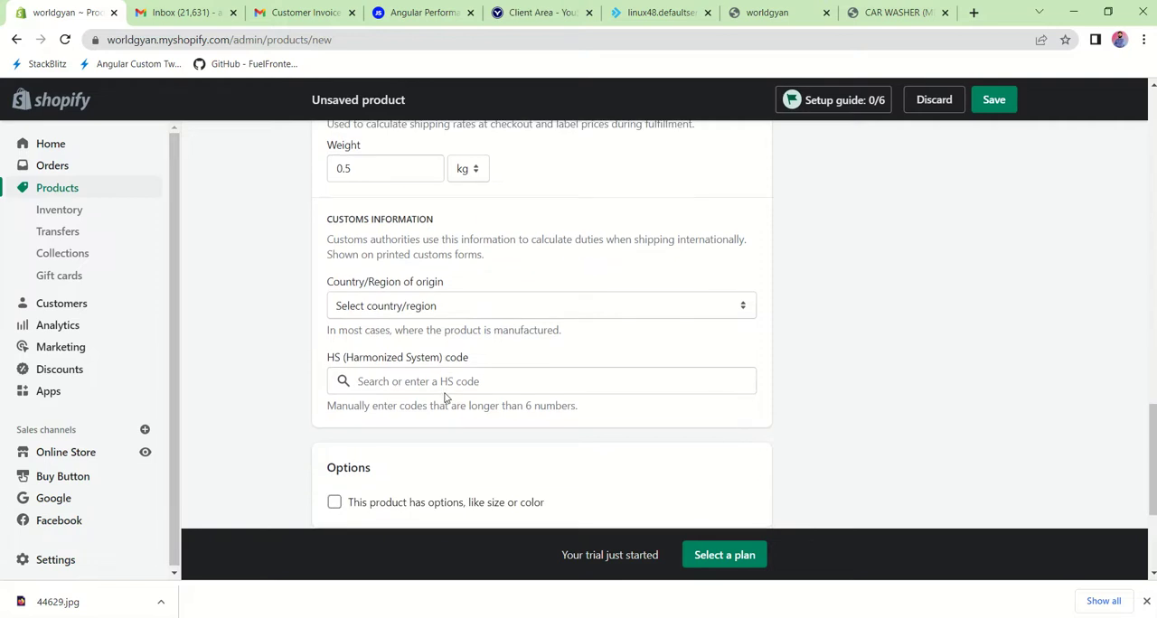
scroll(444, 398, down, 3)
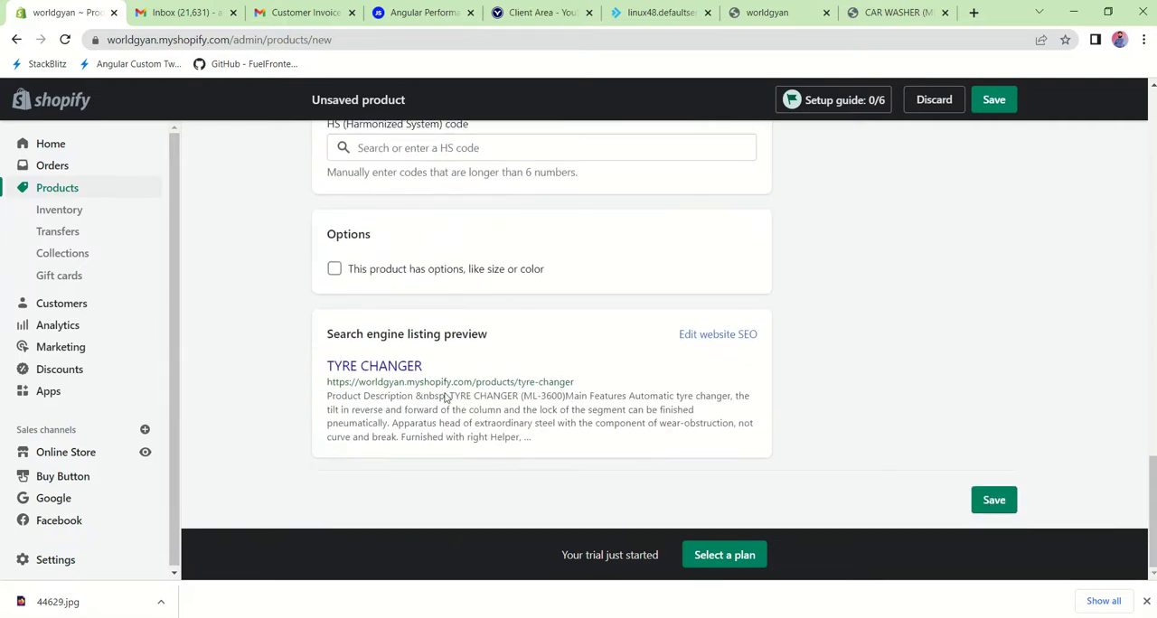
Step: Dismiss the browser's download bar and save the new TYRE CHANGER product
scroll(444, 398, up, 1)
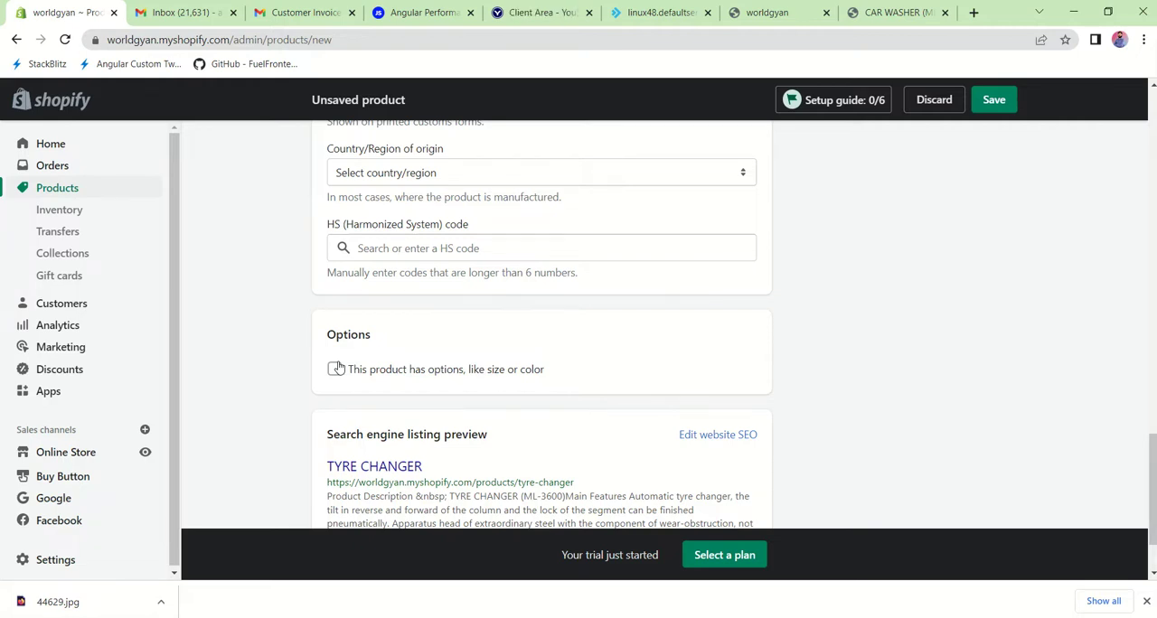
scroll(336, 368, down, 2)
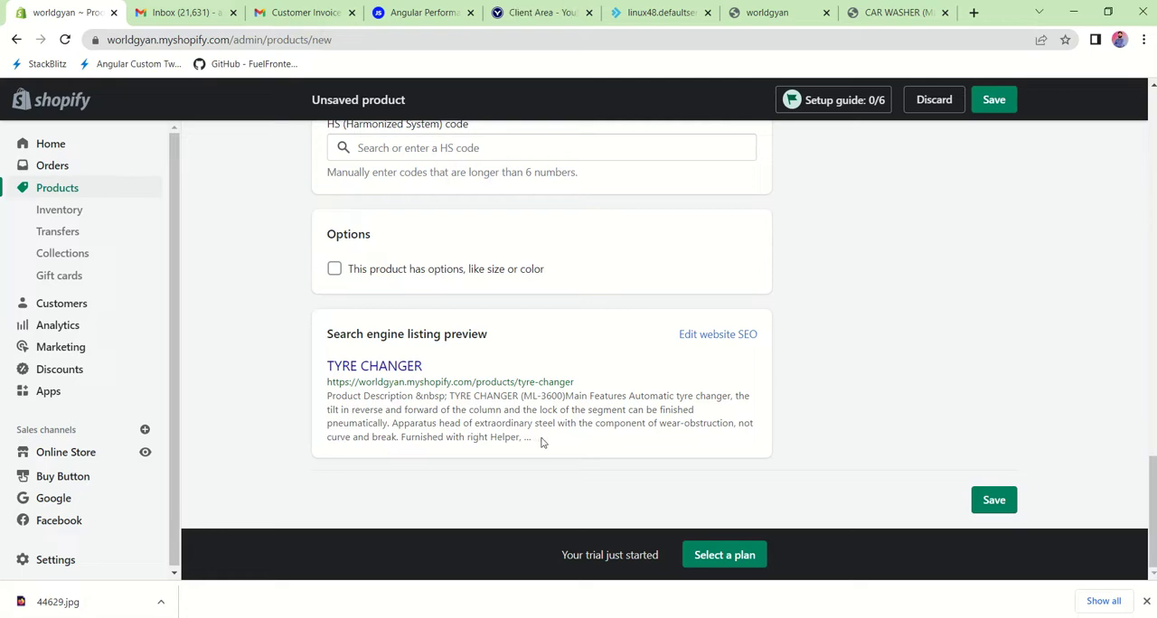
scroll(421, 434, up, 10)
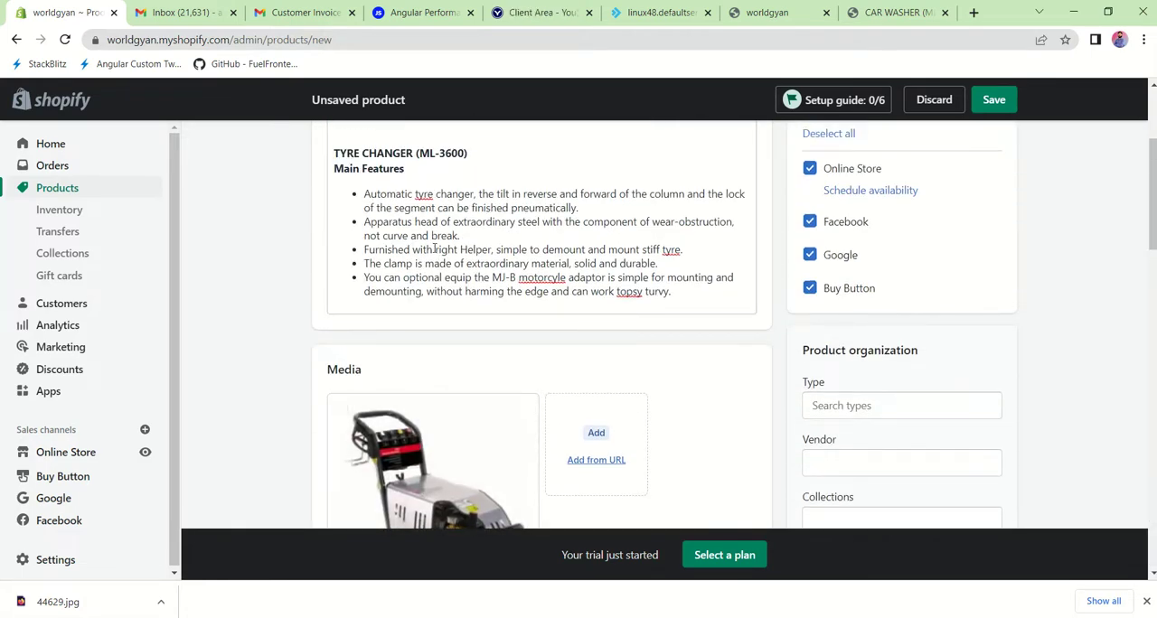
scroll(435, 250, up, 2)
scroll(434, 251, down, 5)
scroll(434, 253, down, 10)
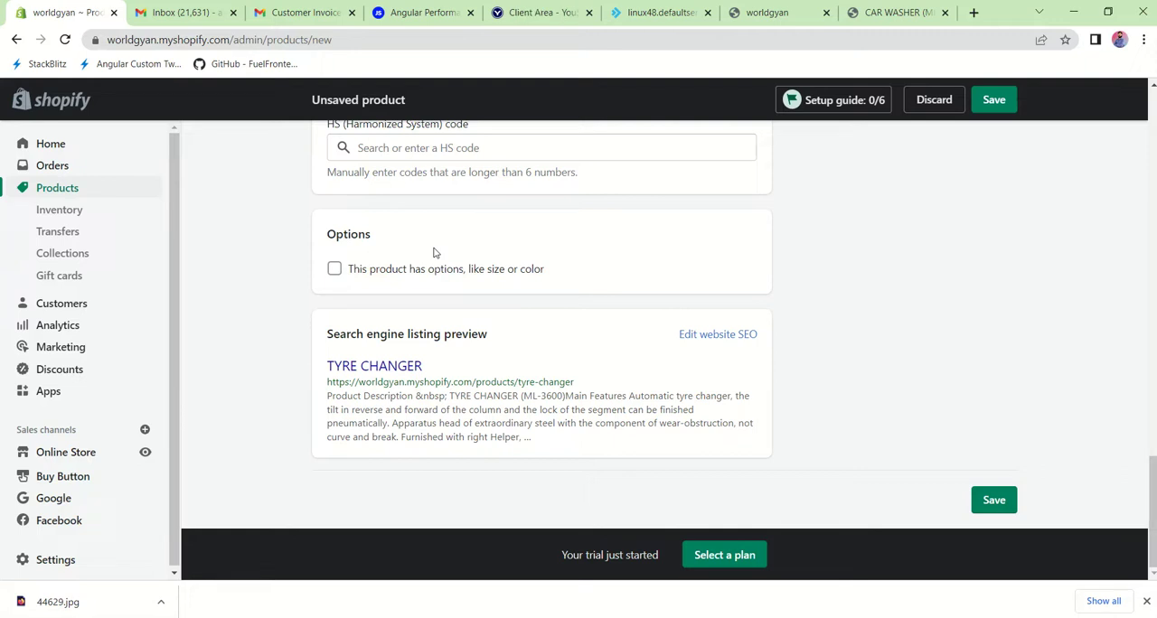
click(1147, 602)
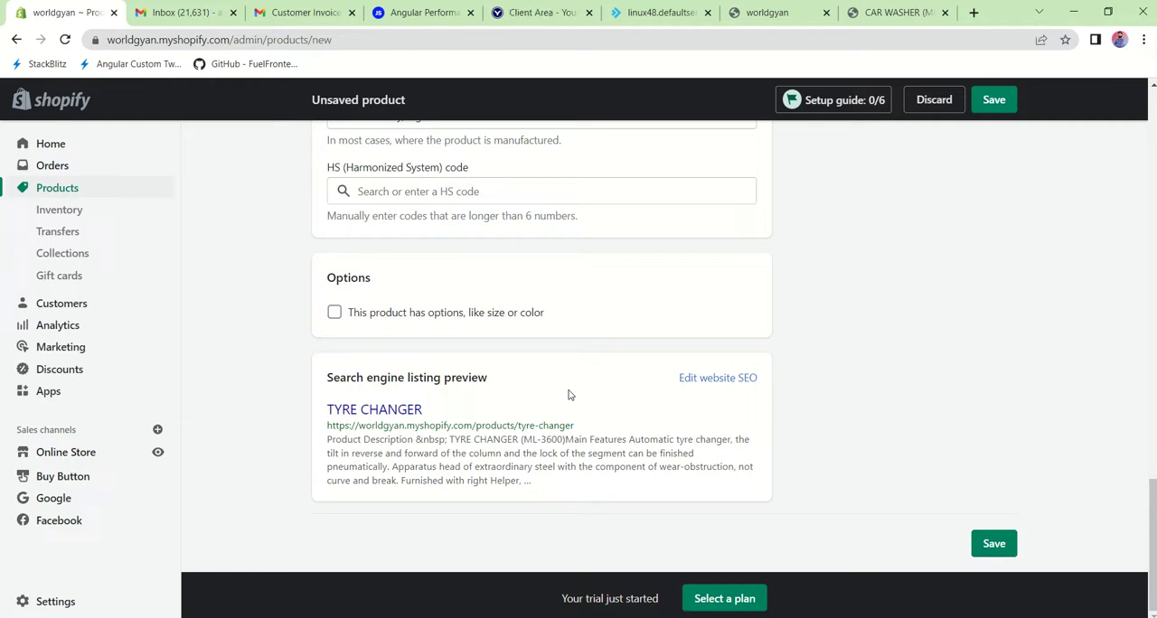
click(1002, 92)
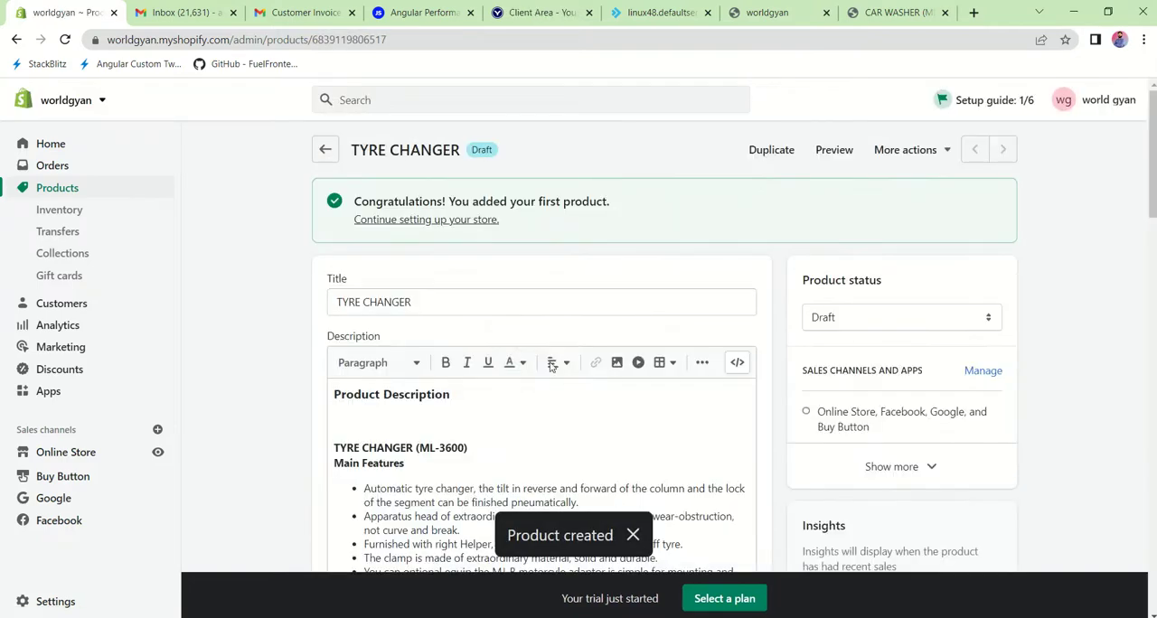
Step: Review the saved product's media, pricing, inventory and shipping details, and open its storefront preview
scroll(805, 318, down, 15)
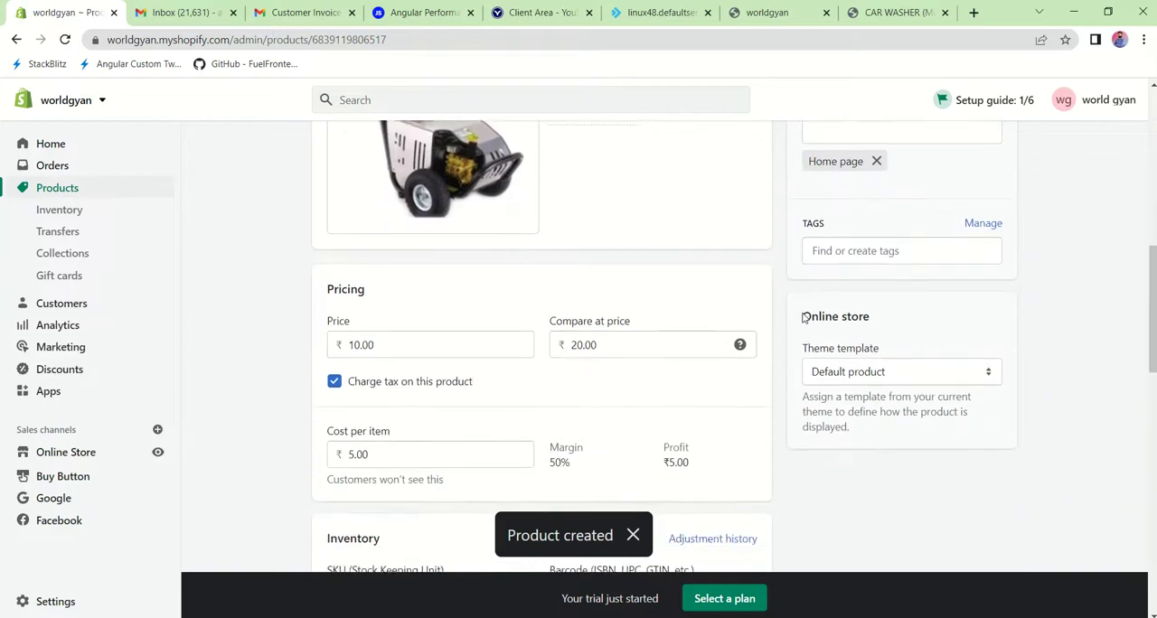
scroll(805, 318, down, 6)
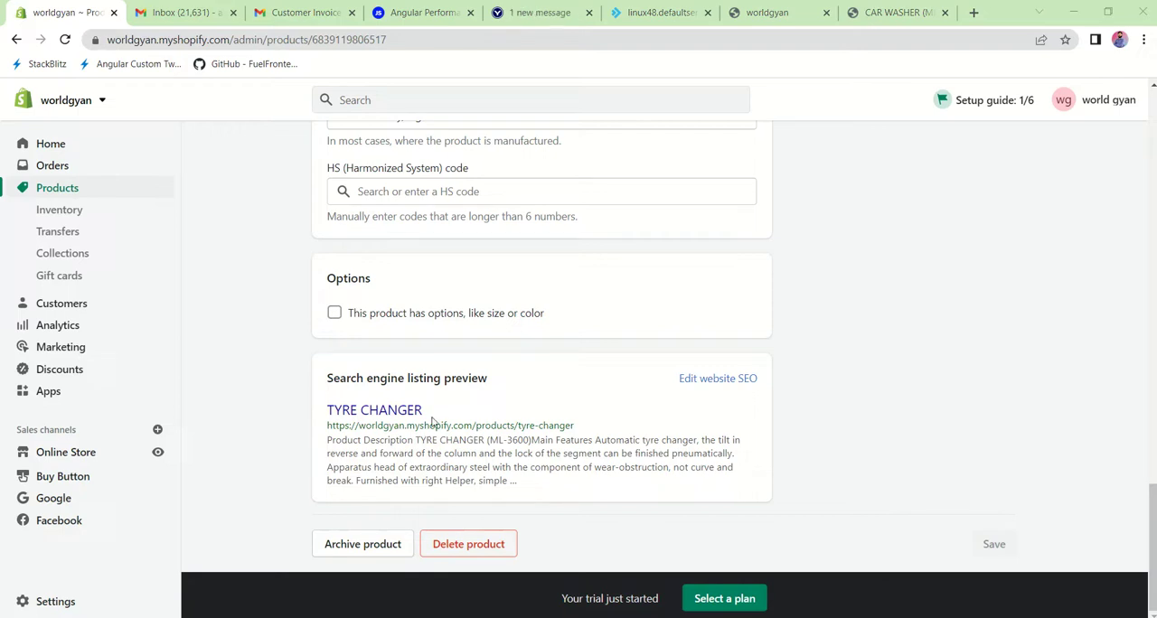
scroll(773, 401, up, 6)
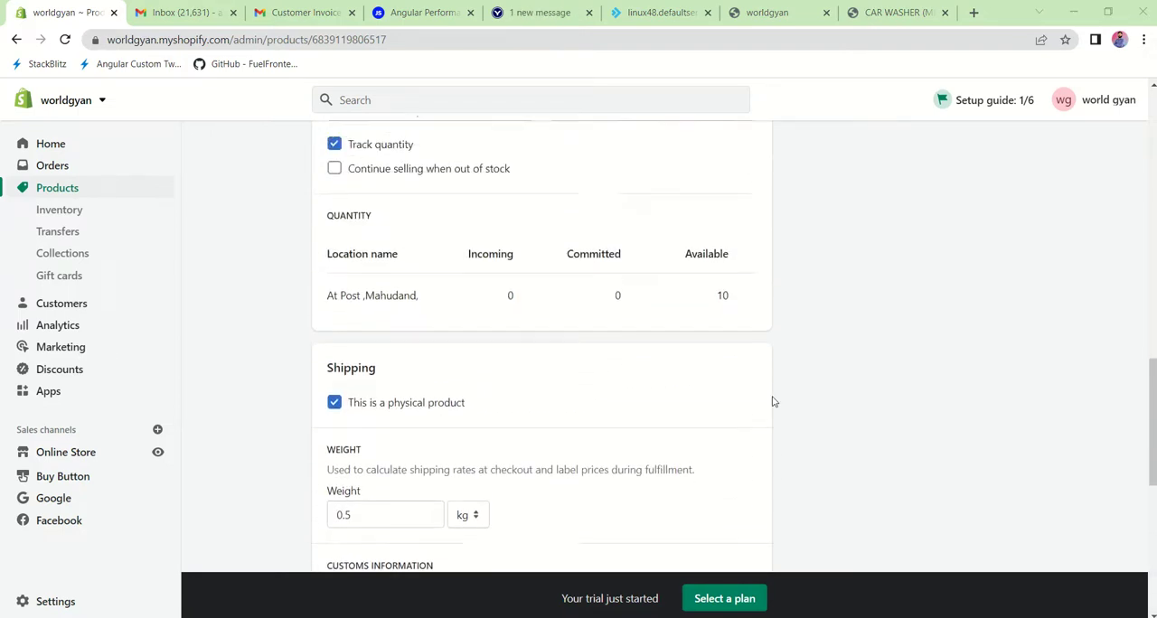
scroll(773, 401, up, 1)
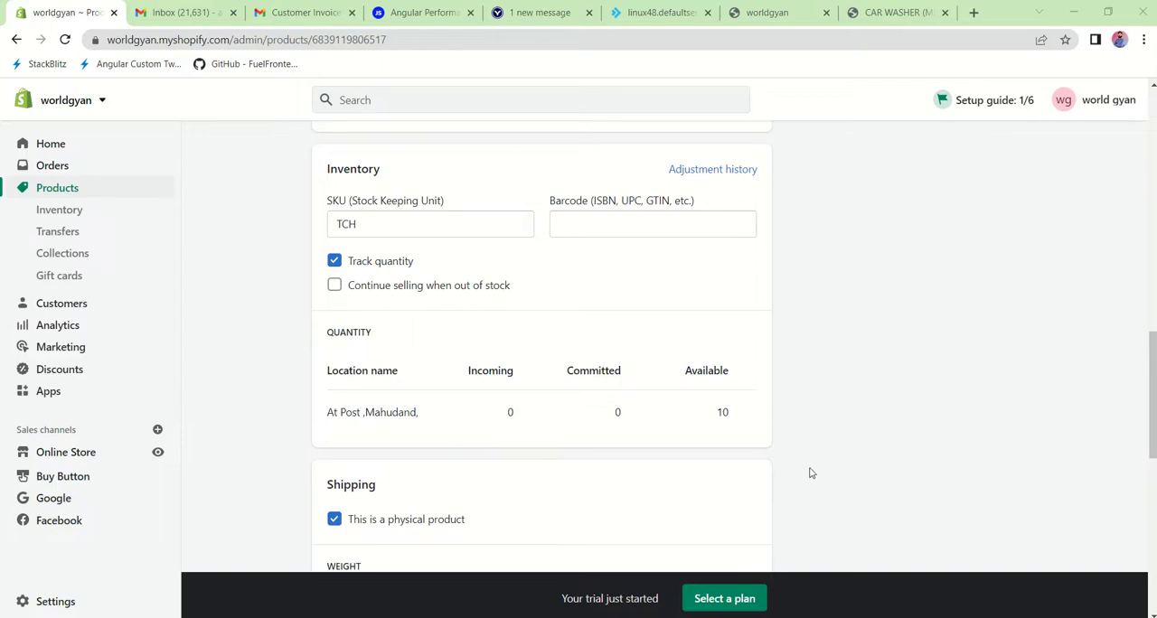
scroll(826, 390, up, 8)
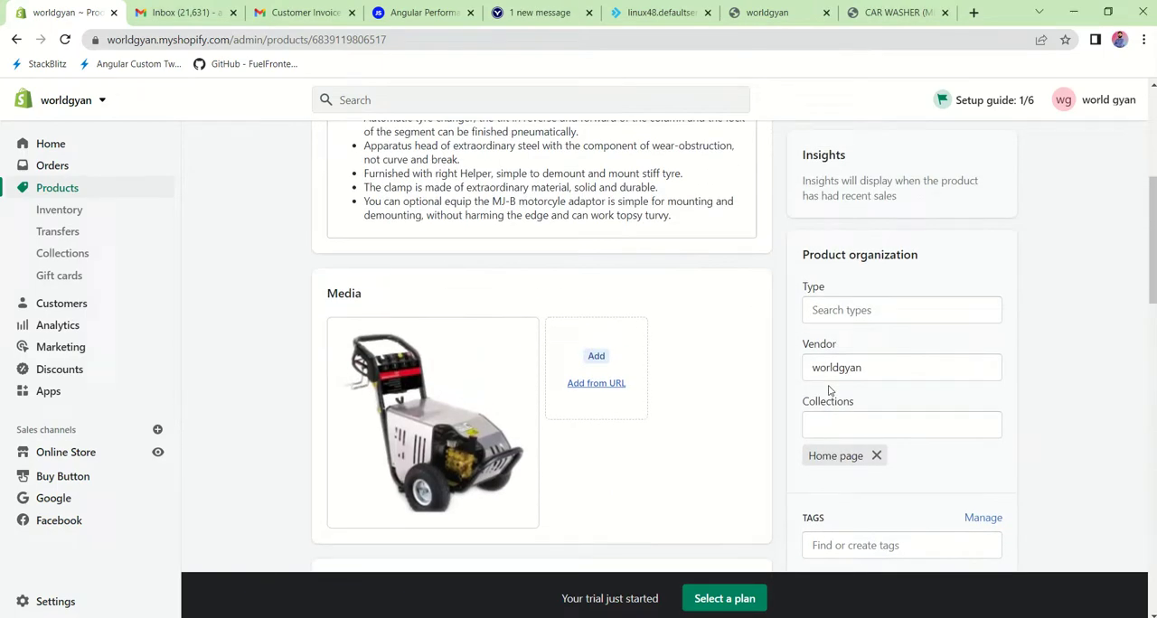
scroll(829, 391, up, 4)
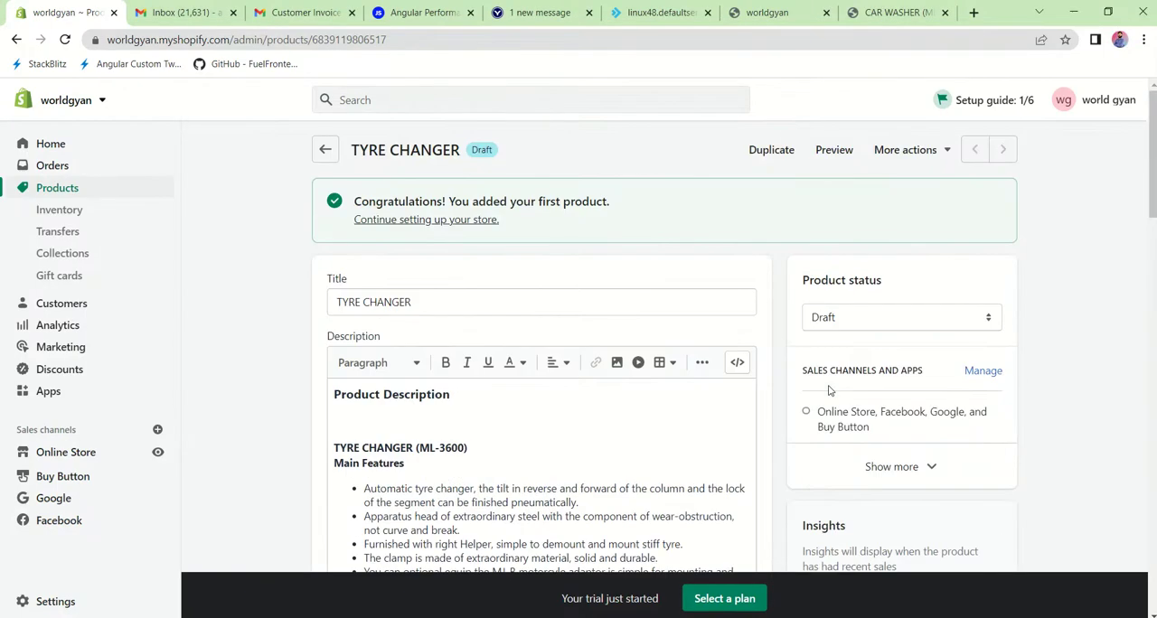
click(832, 150)
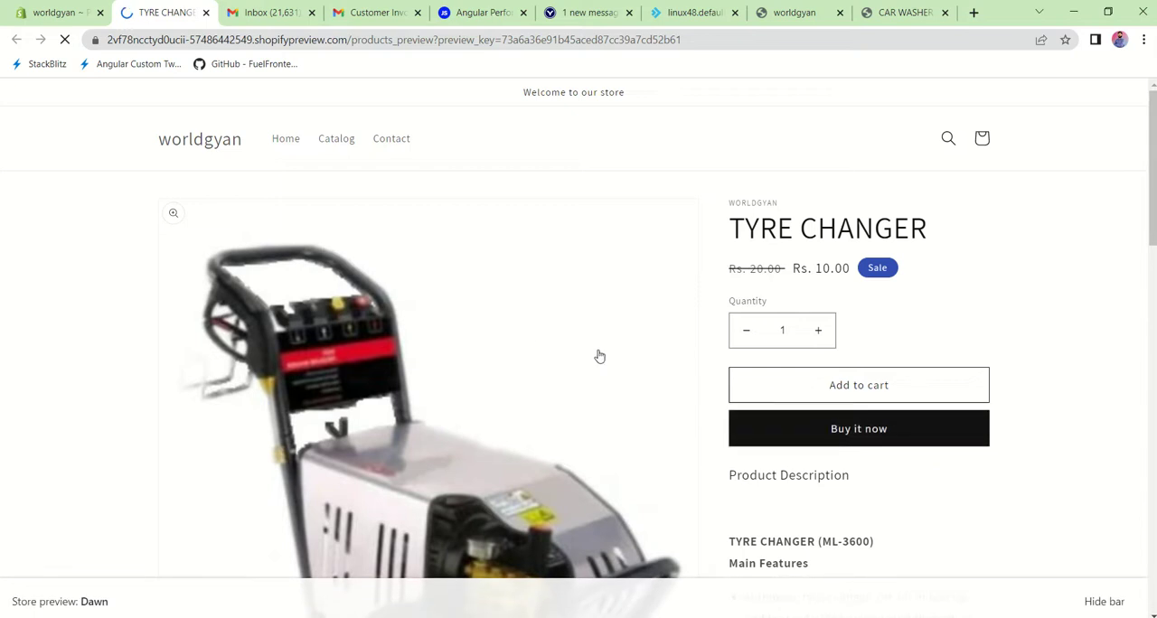
Step: Set the purchase quantity to 2 in the product preview and examine the product's image and description
scroll(800, 358, down, 1)
click(819, 222)
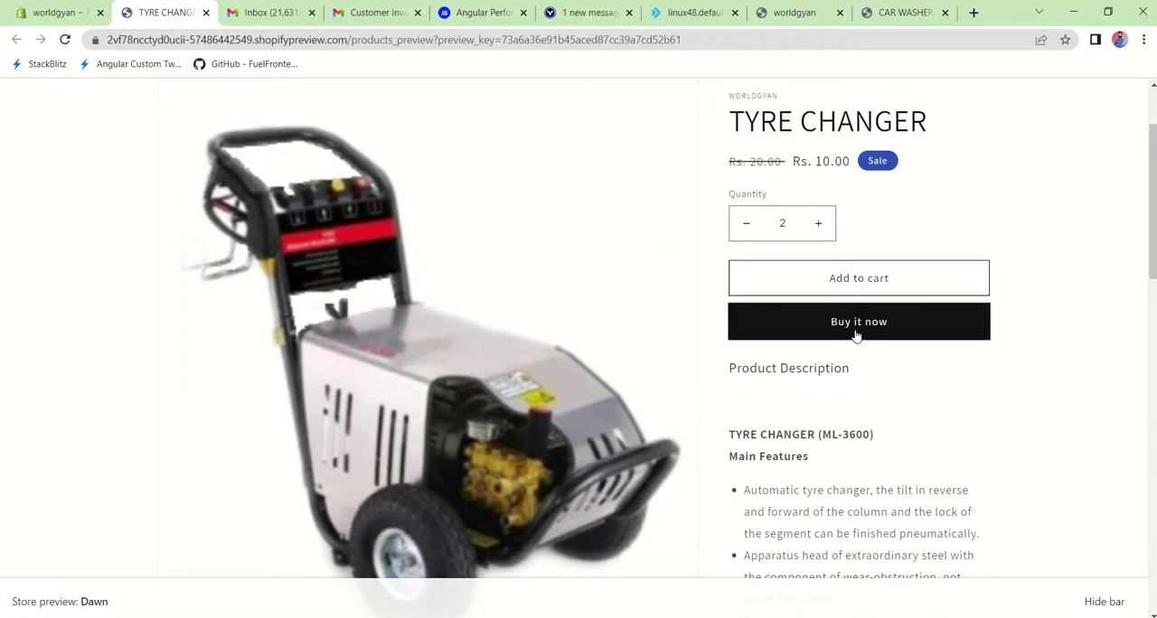
scroll(856, 335, down, 2)
scroll(856, 335, down, 2)
scroll(843, 398, up, 3)
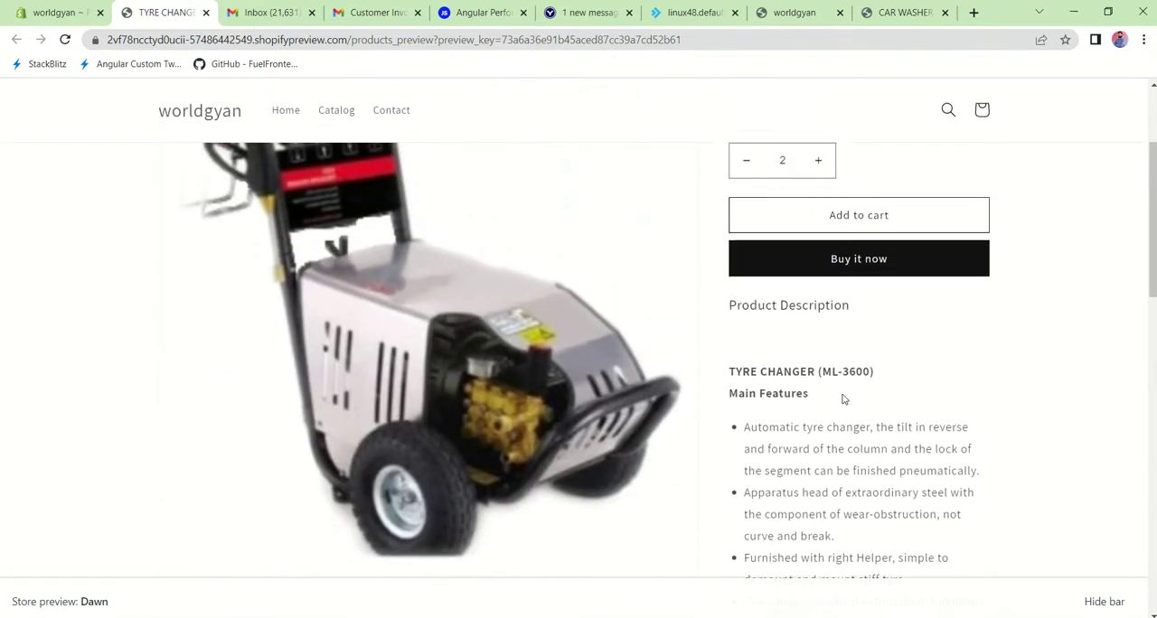
scroll(436, 375, up, 2)
scroll(437, 375, down, 10)
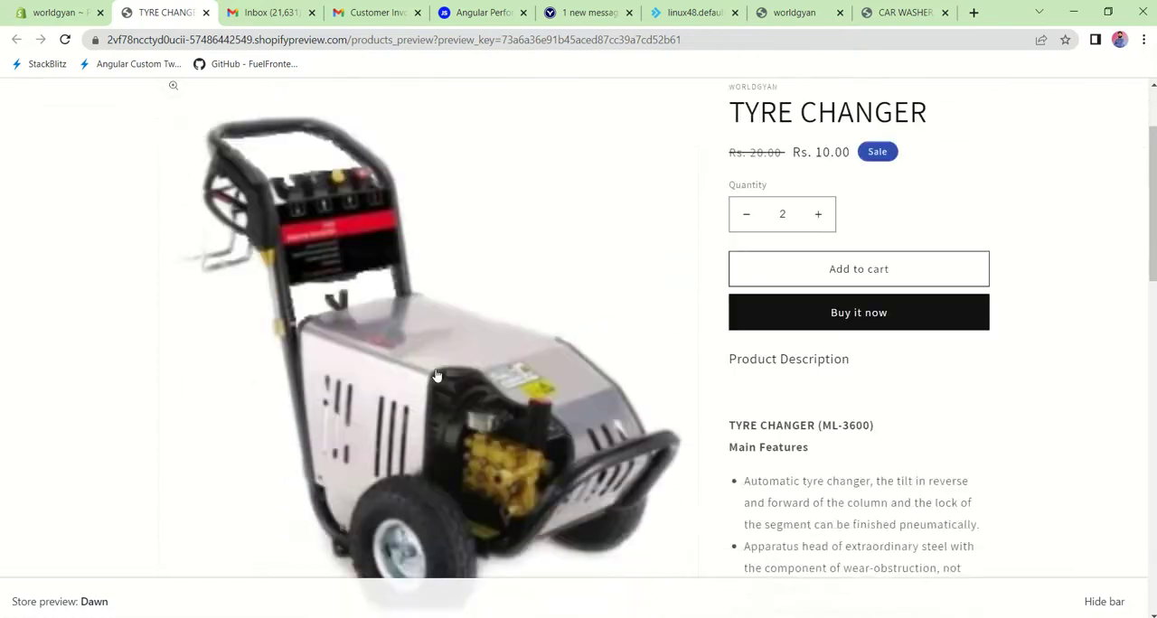
scroll(437, 375, up, 10)
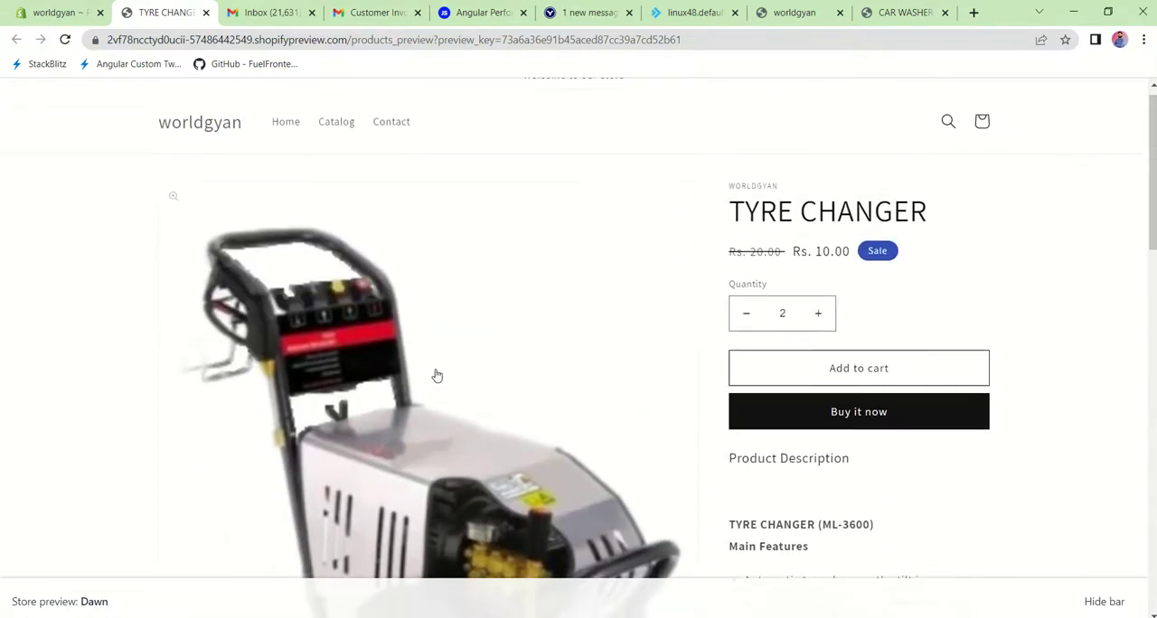
click(163, 208)
click(160, 208)
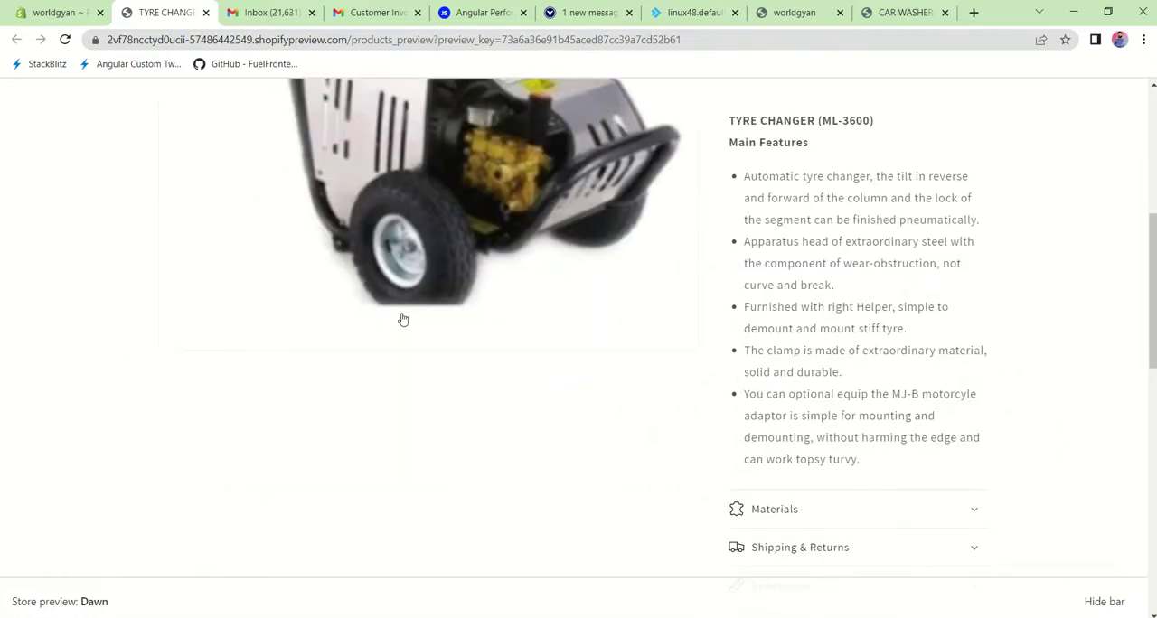
Step: Examine the product preview down to the page footer and open the store's Catalog page
scroll(554, 356, up, 3)
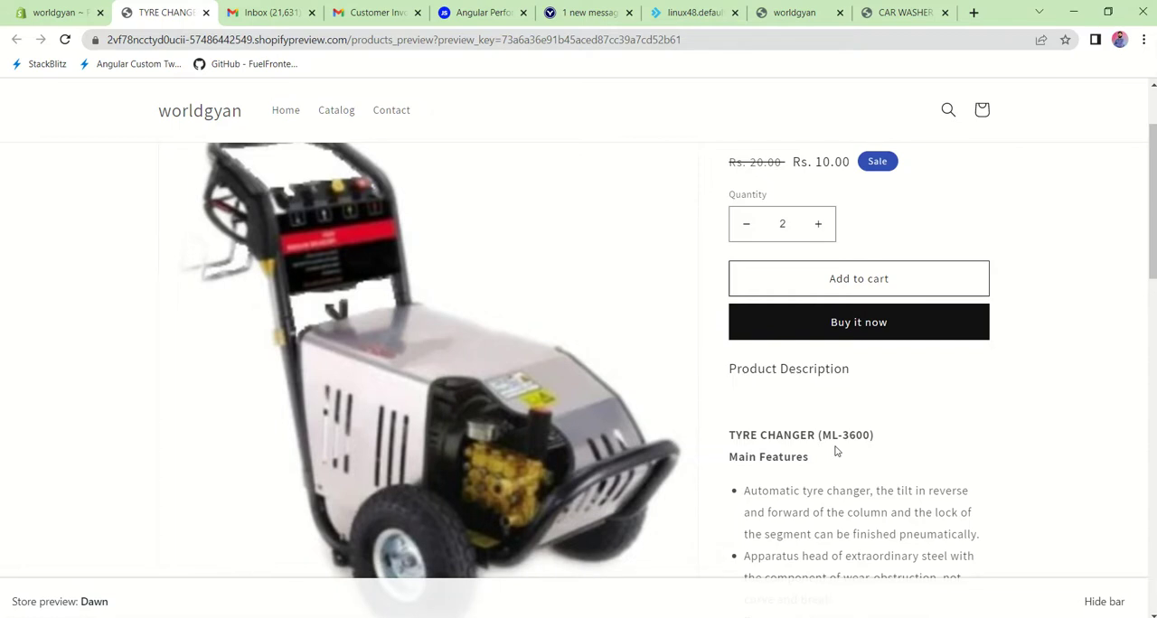
scroll(836, 451, down, 6)
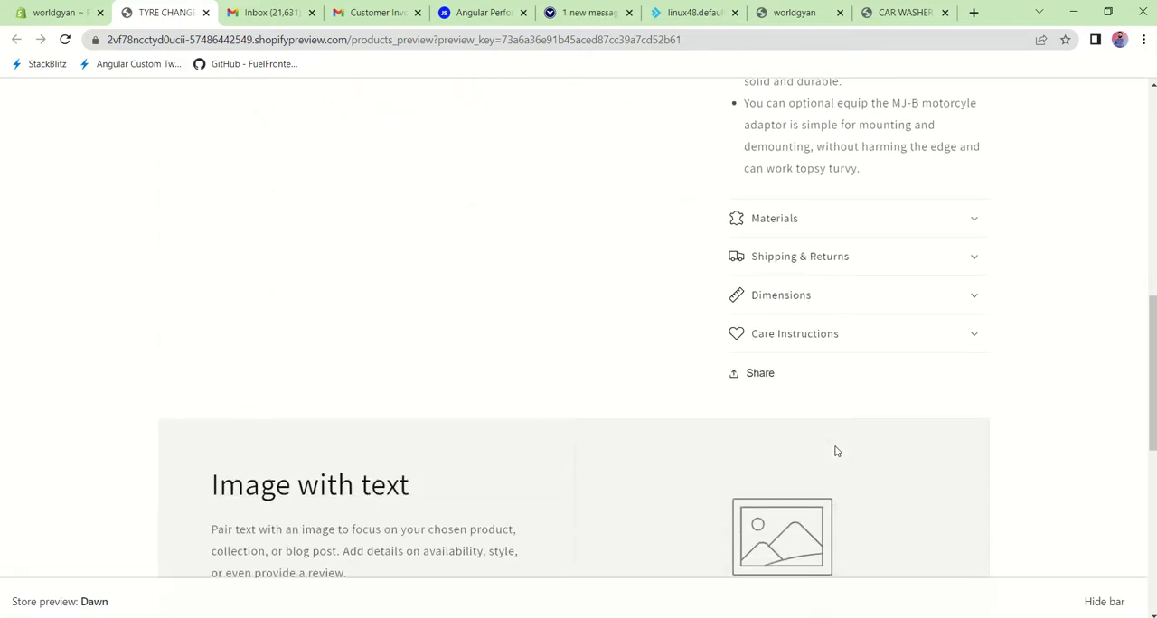
scroll(836, 451, down, 6)
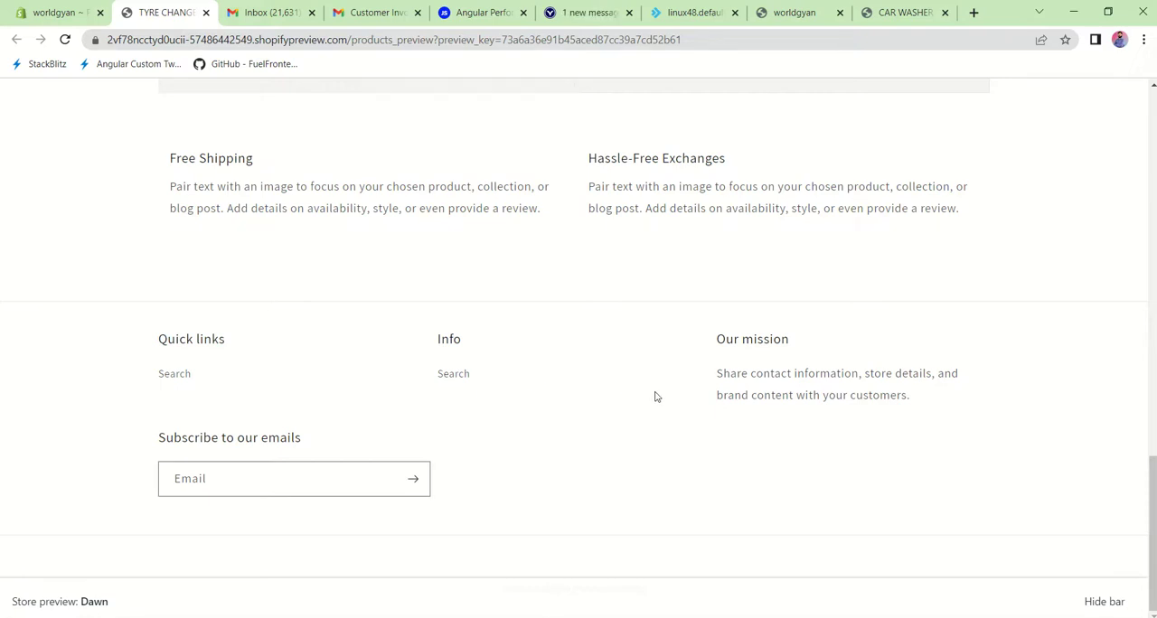
scroll(654, 396, up, 10)
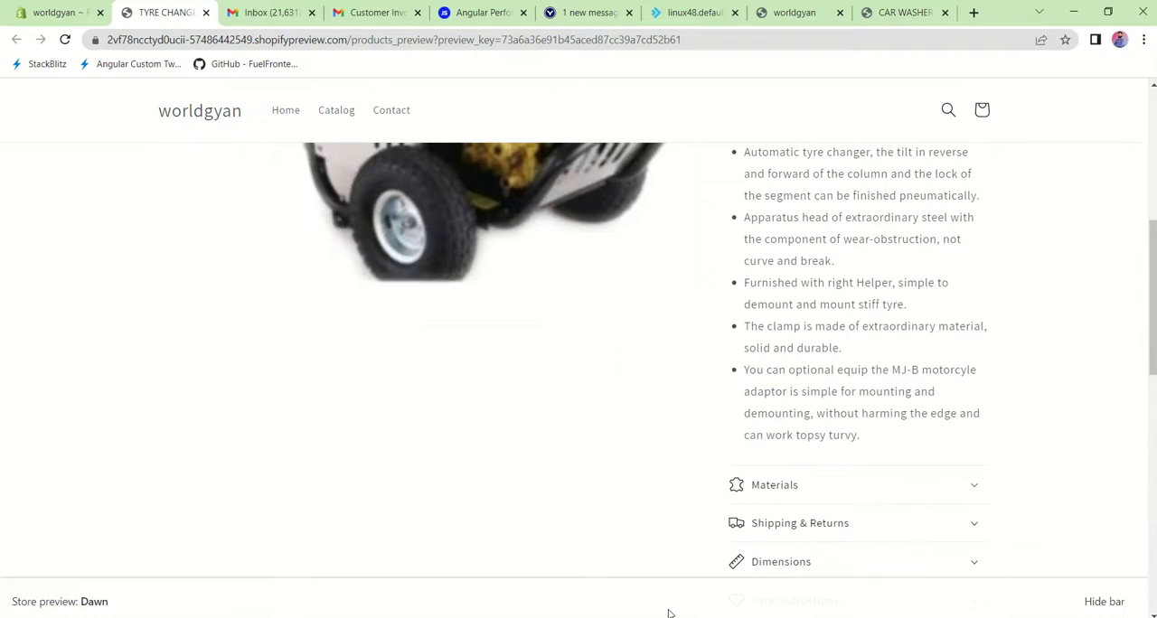
scroll(670, 613, up, 1)
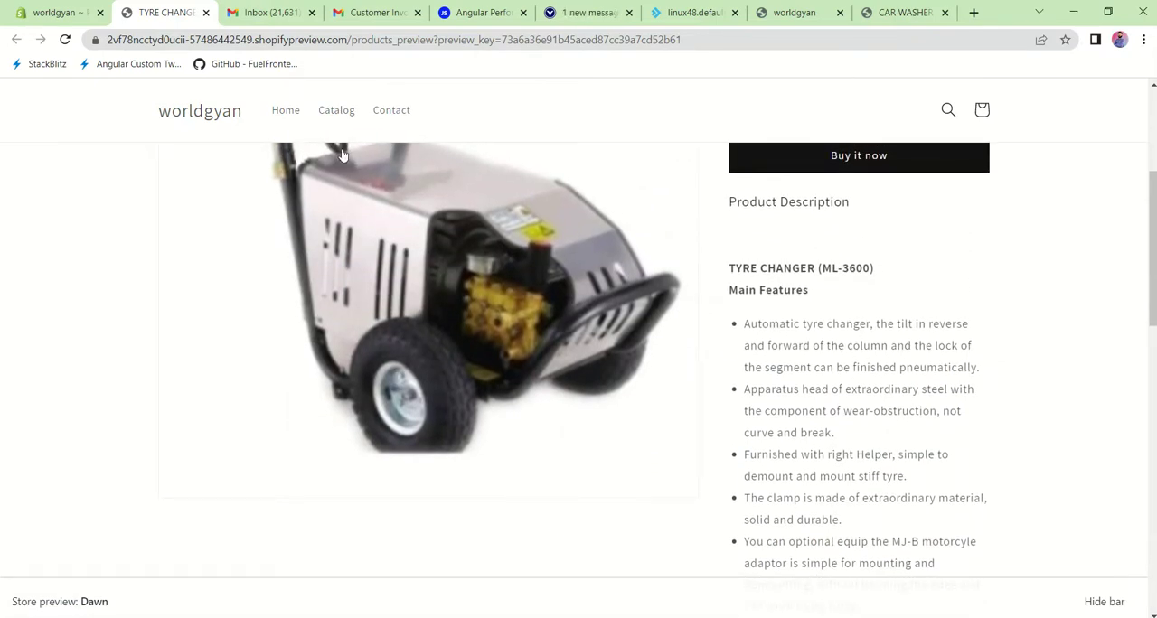
click(340, 108)
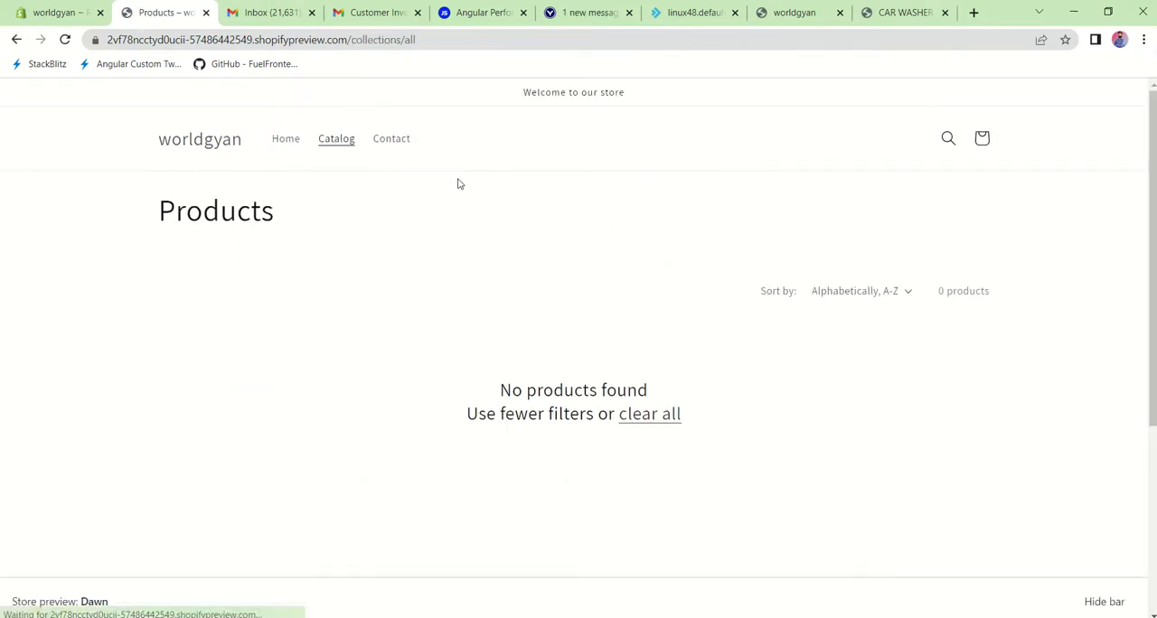
Step: Return to the TYRE CHANGER product in the store admin, set its status to Active and save it
click(53, 8)
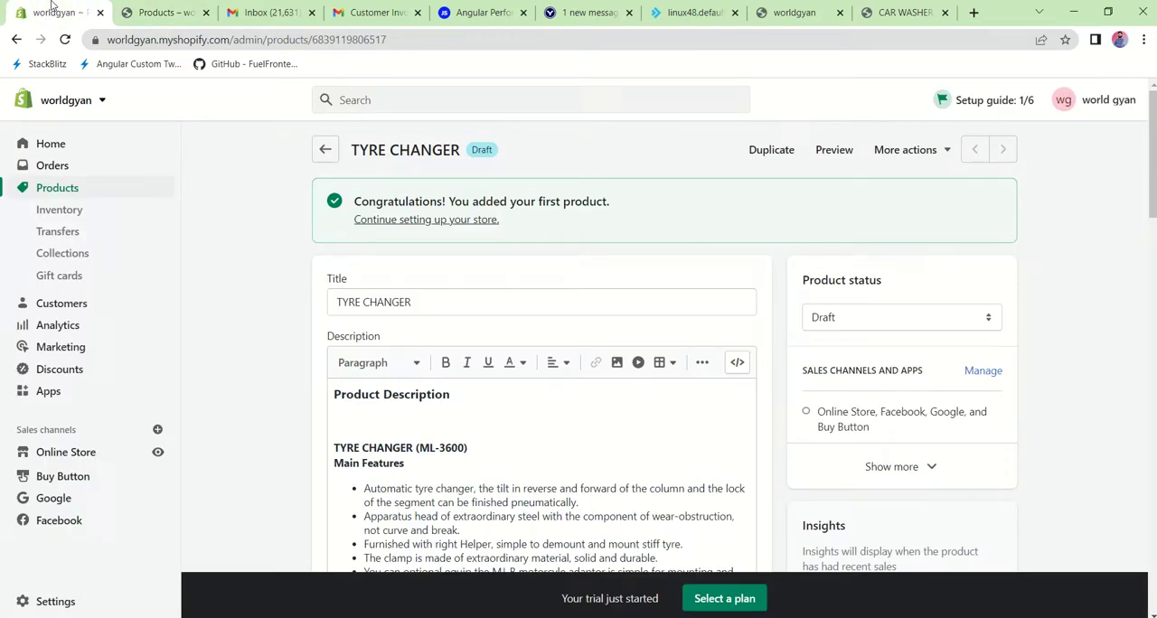
click(932, 159)
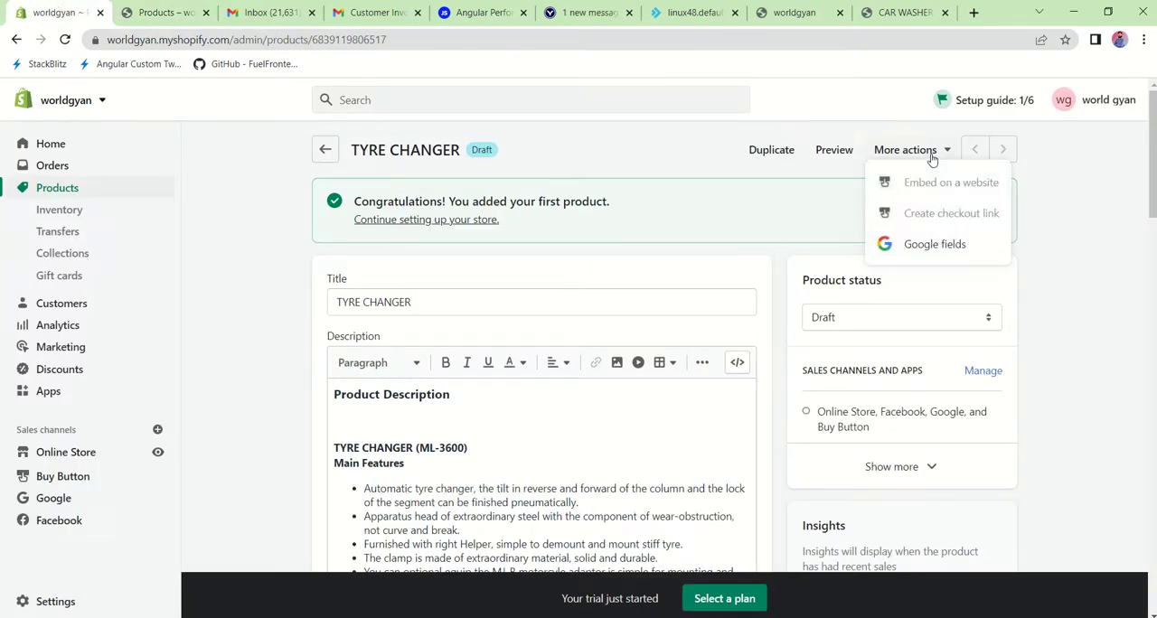
click(866, 278)
click(837, 326)
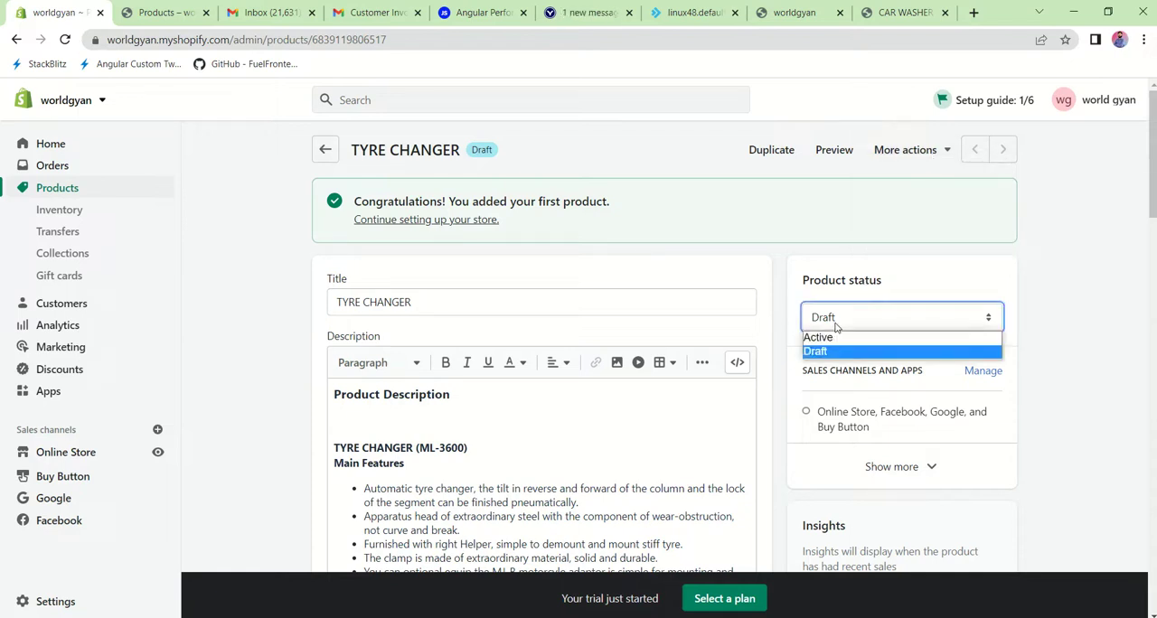
click(833, 339)
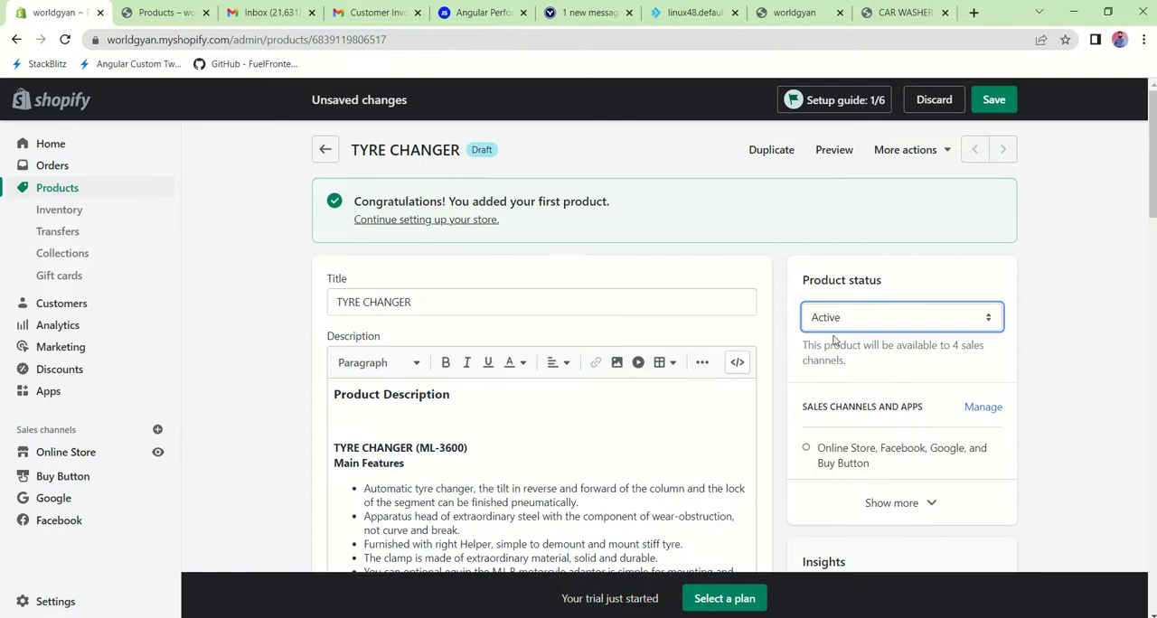
click(997, 100)
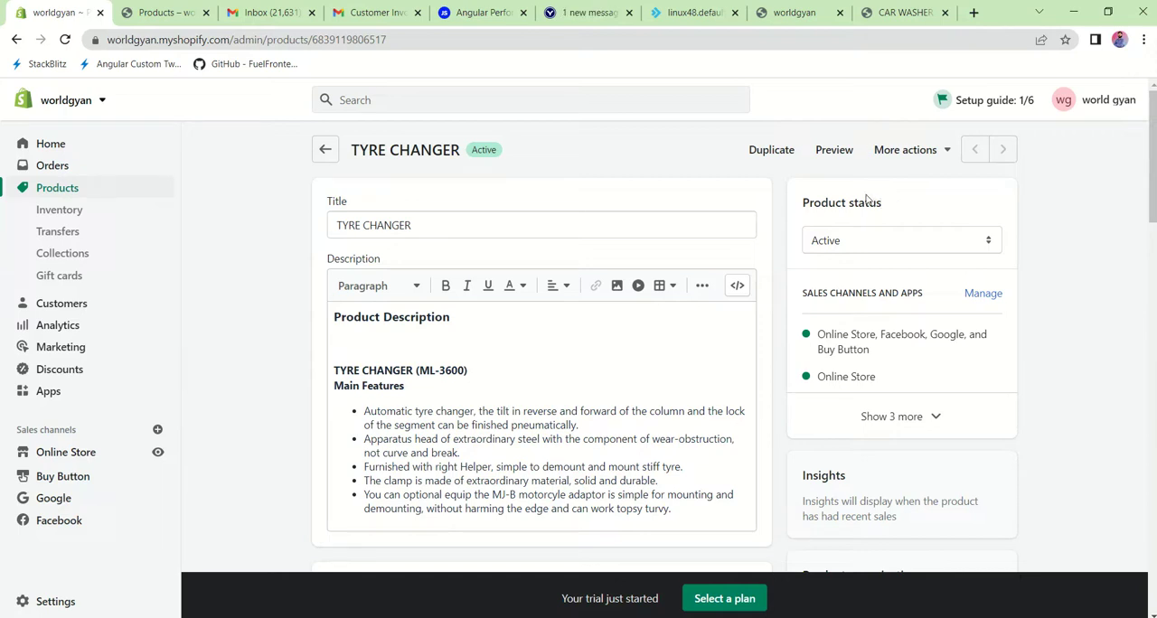
Step: Reload the product's admin page and open the option to embed the product on a website
click(603, 42)
key(Return)
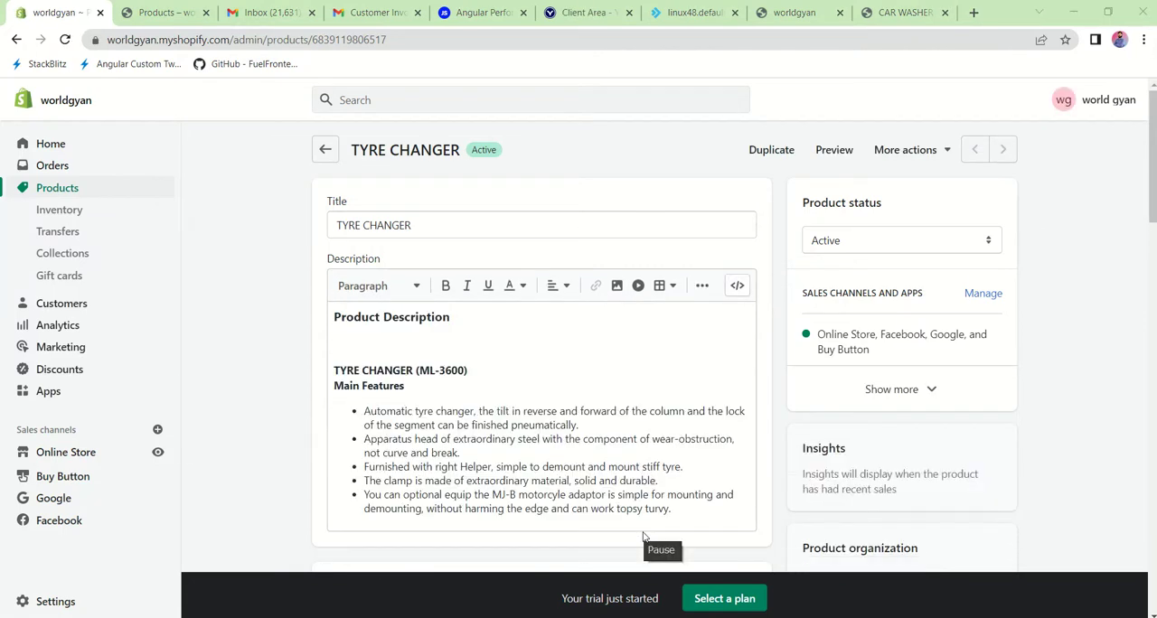
click(918, 152)
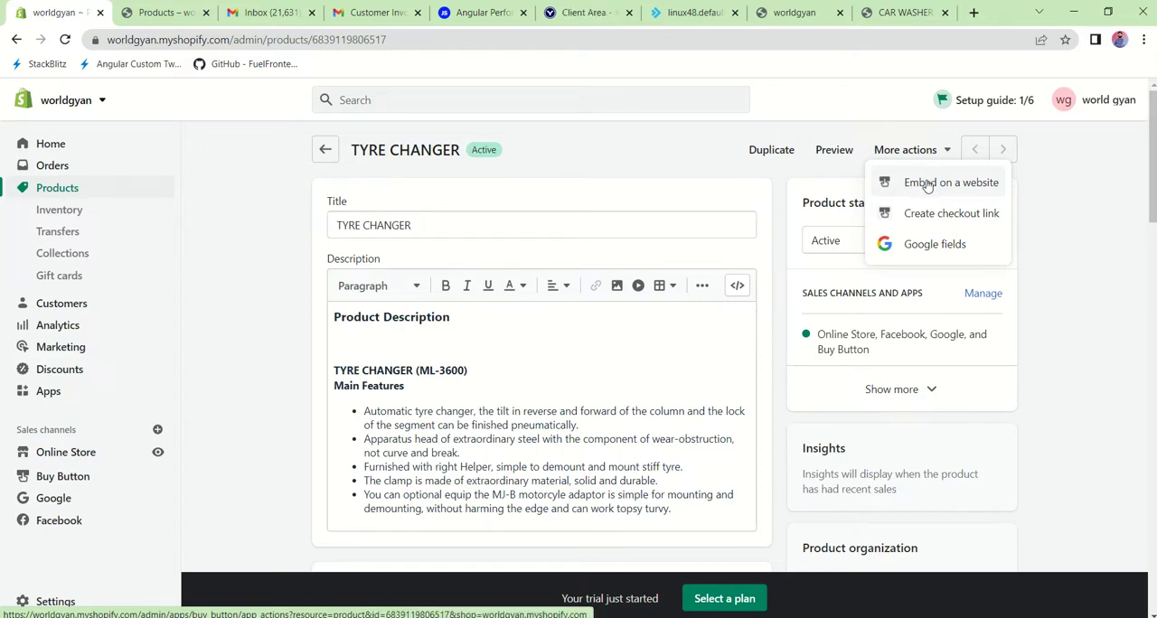
click(927, 184)
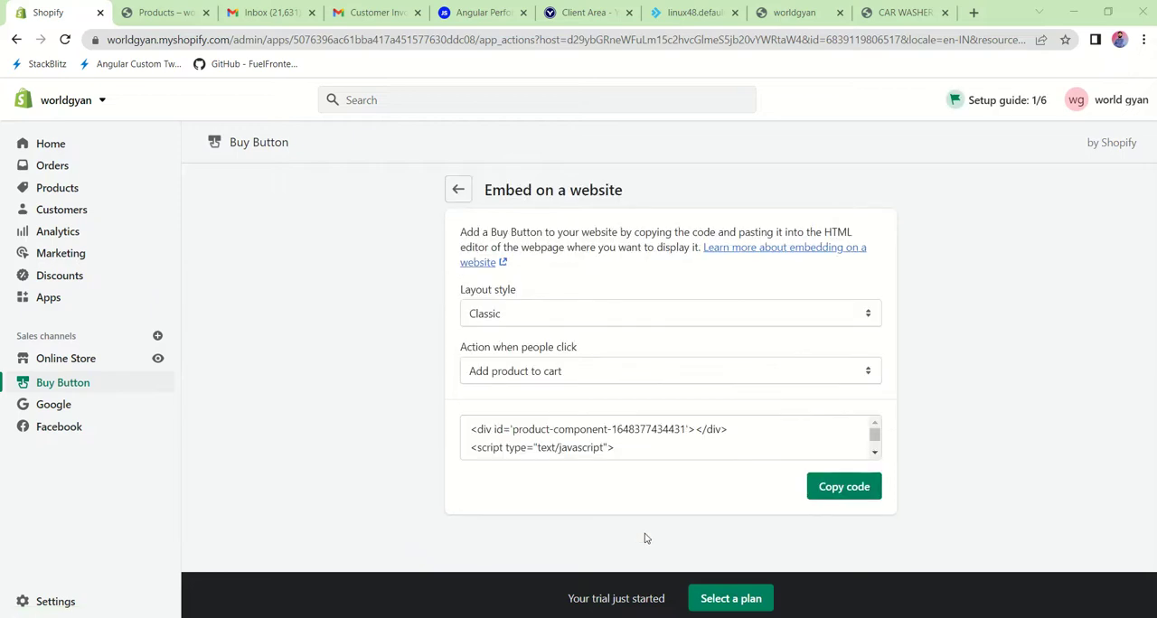
Step: Examine the Buy Button embed code generated for the product
click(621, 445)
scroll(621, 446, down, 2)
scroll(621, 446, up, 3)
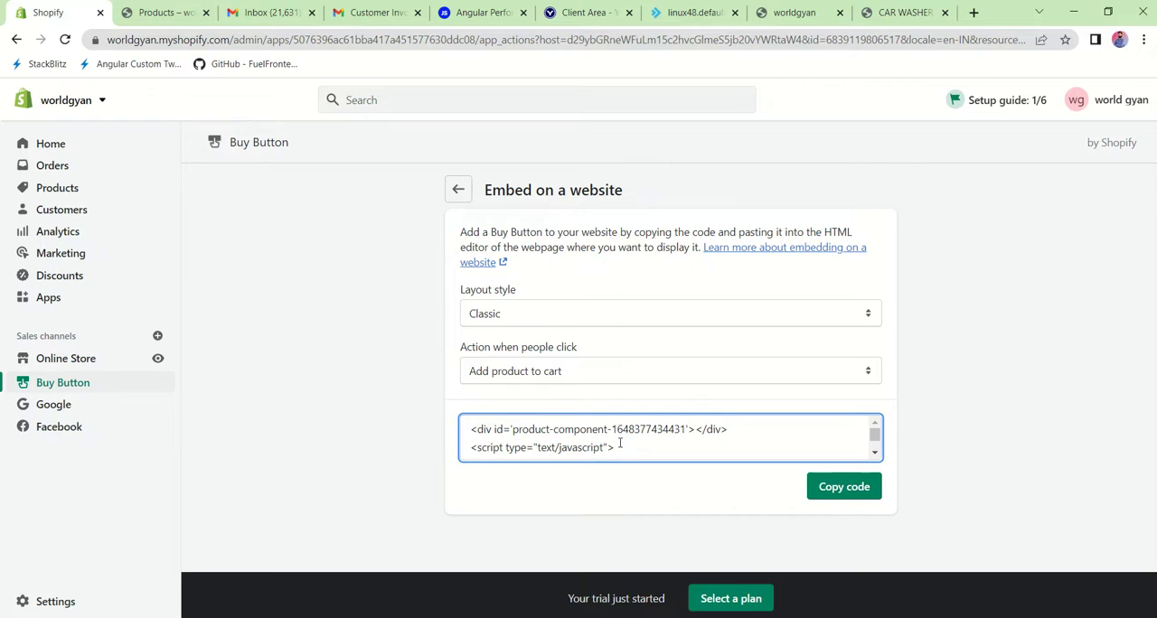
scroll(620, 443, down, 5)
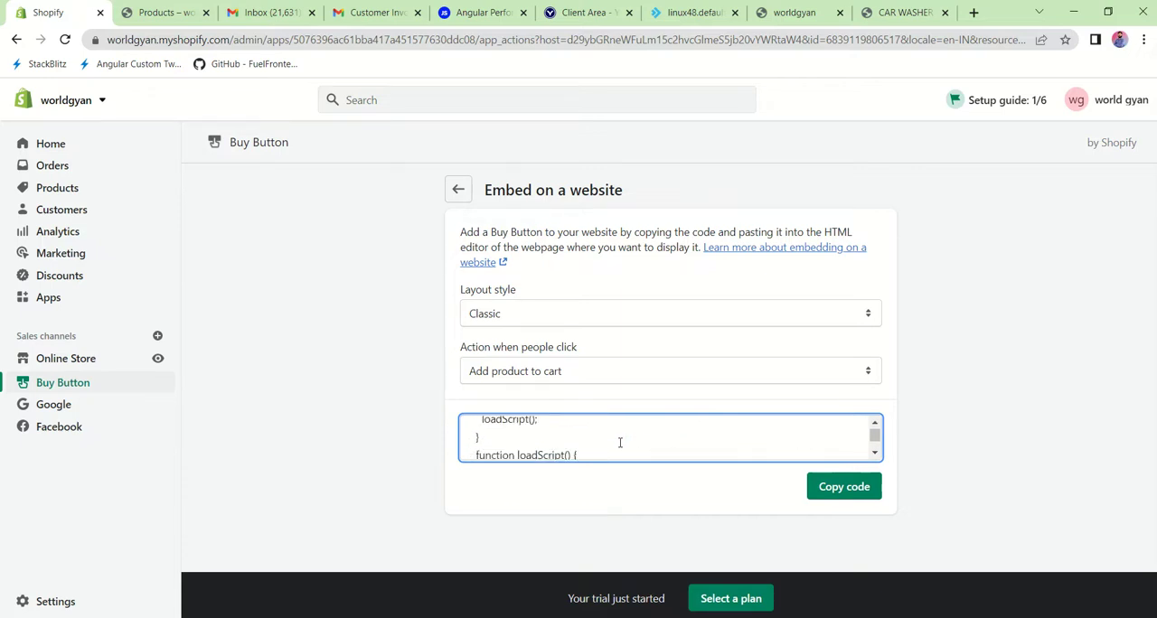
scroll(620, 442, down, 2)
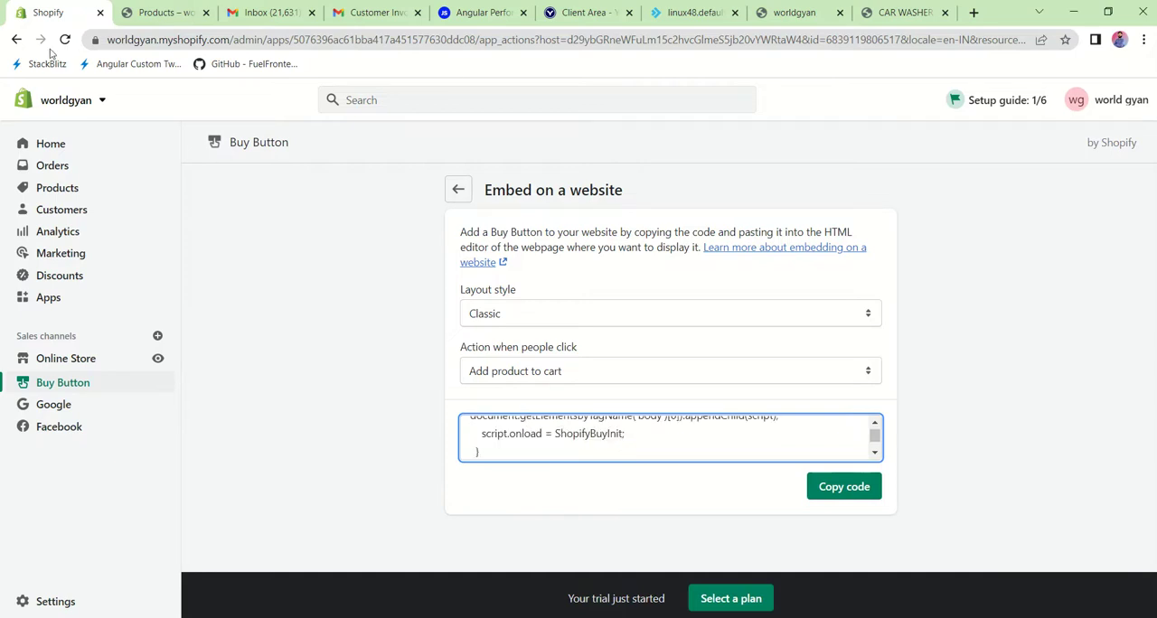
Step: Go back to the TYRE CHANGER product page, expand its sales channels and check the Online Store availability scheduling options without scheduling
click(18, 39)
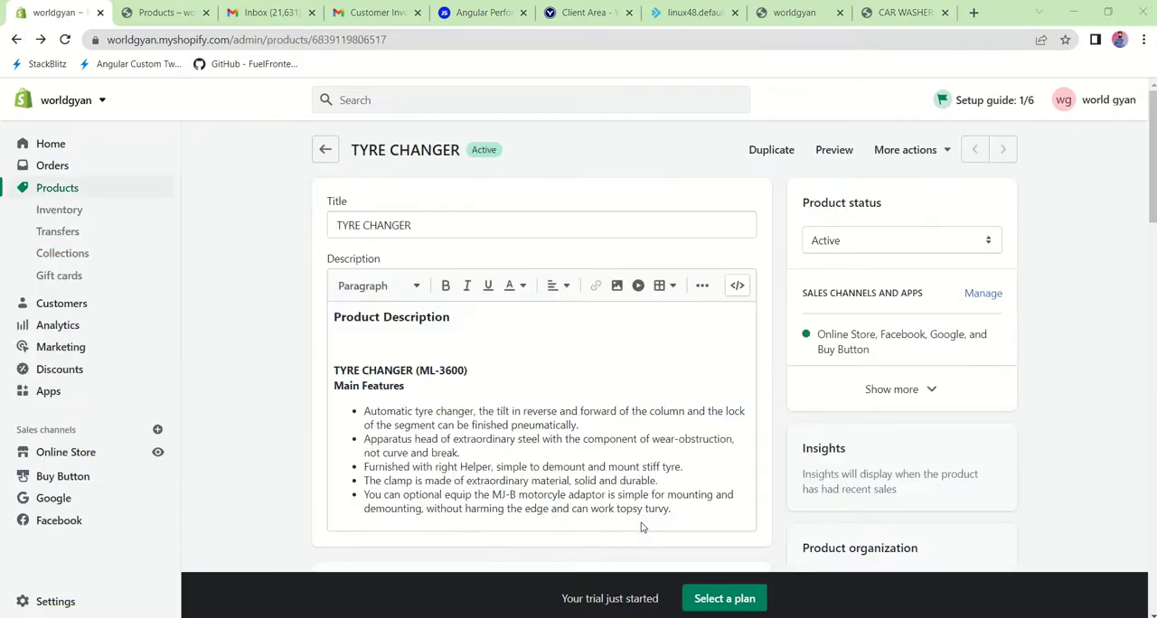
click(931, 395)
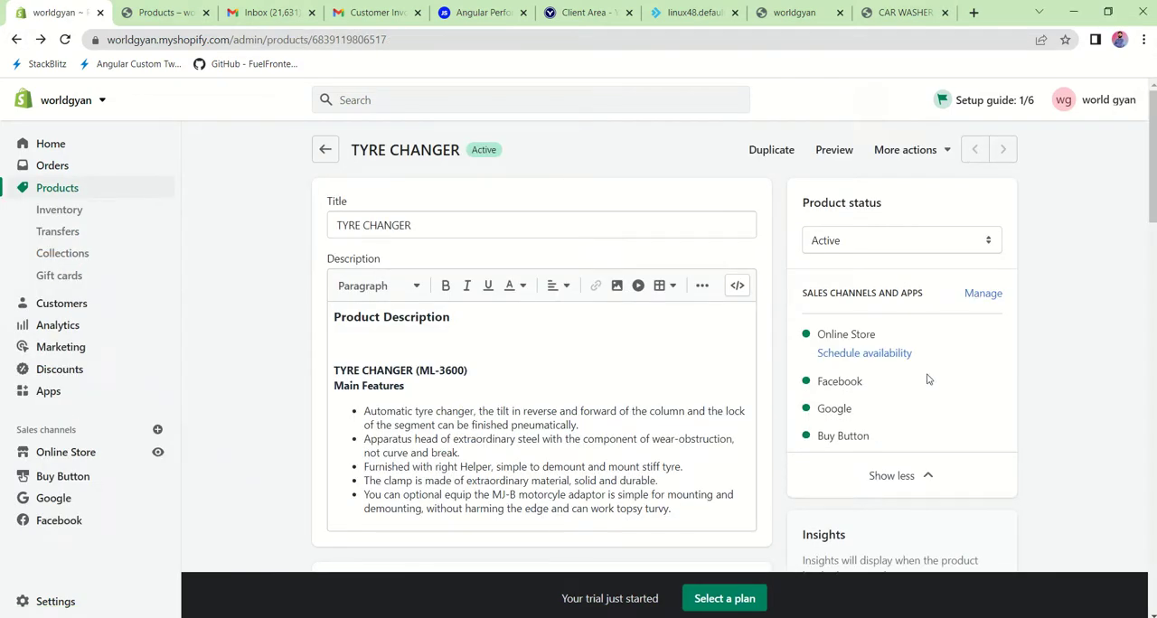
scroll(905, 416, down, 1)
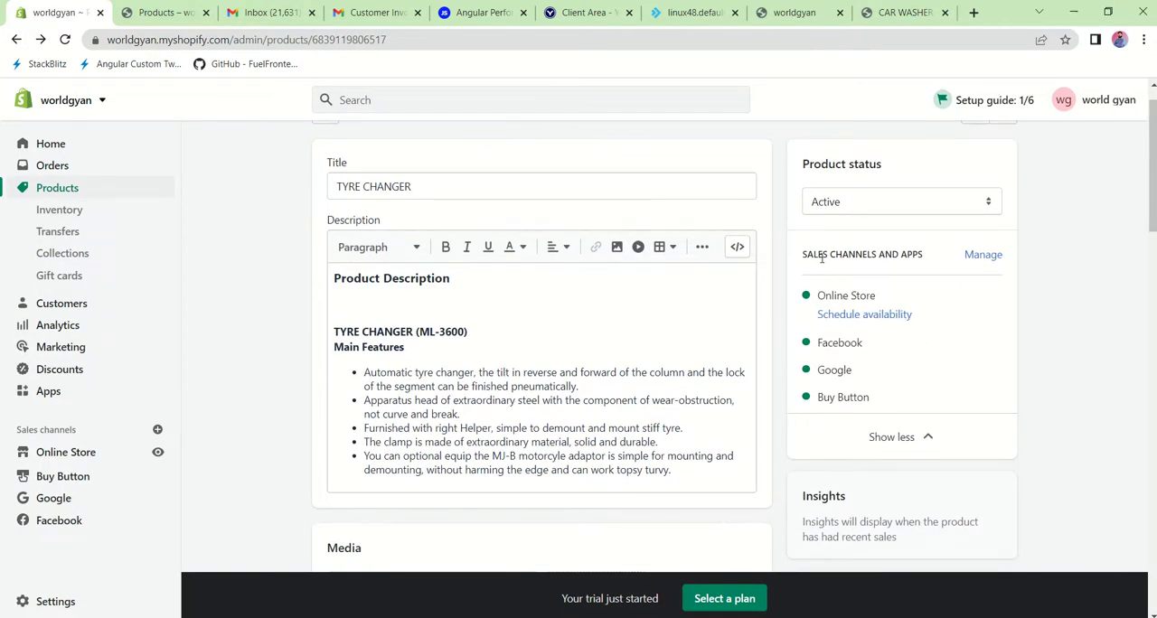
click(842, 317)
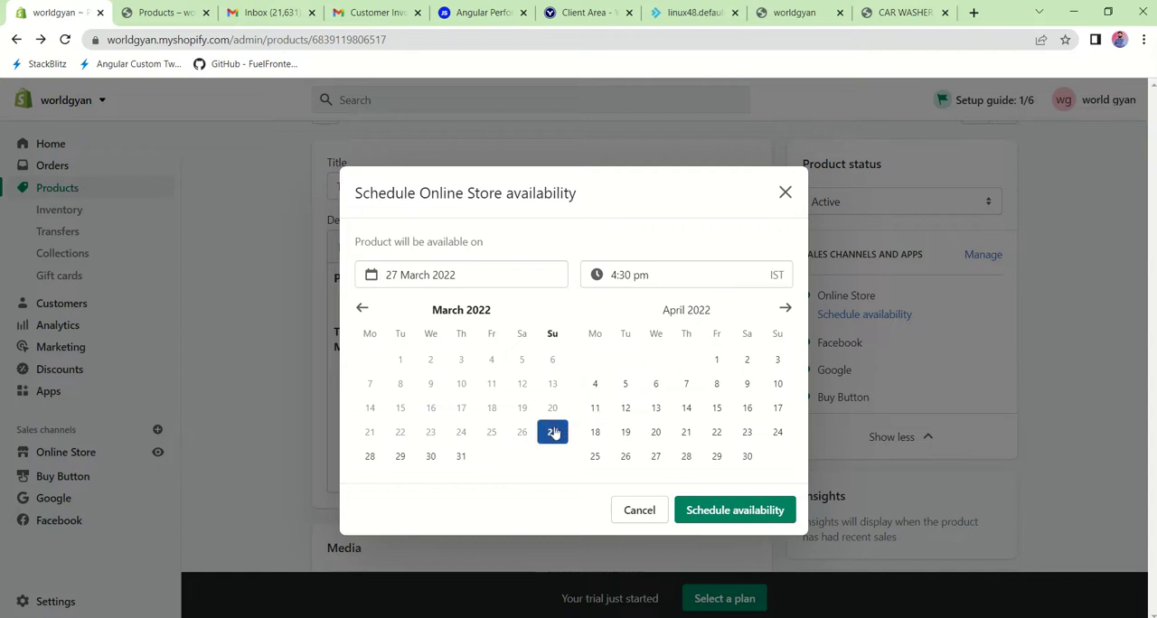
click(785, 192)
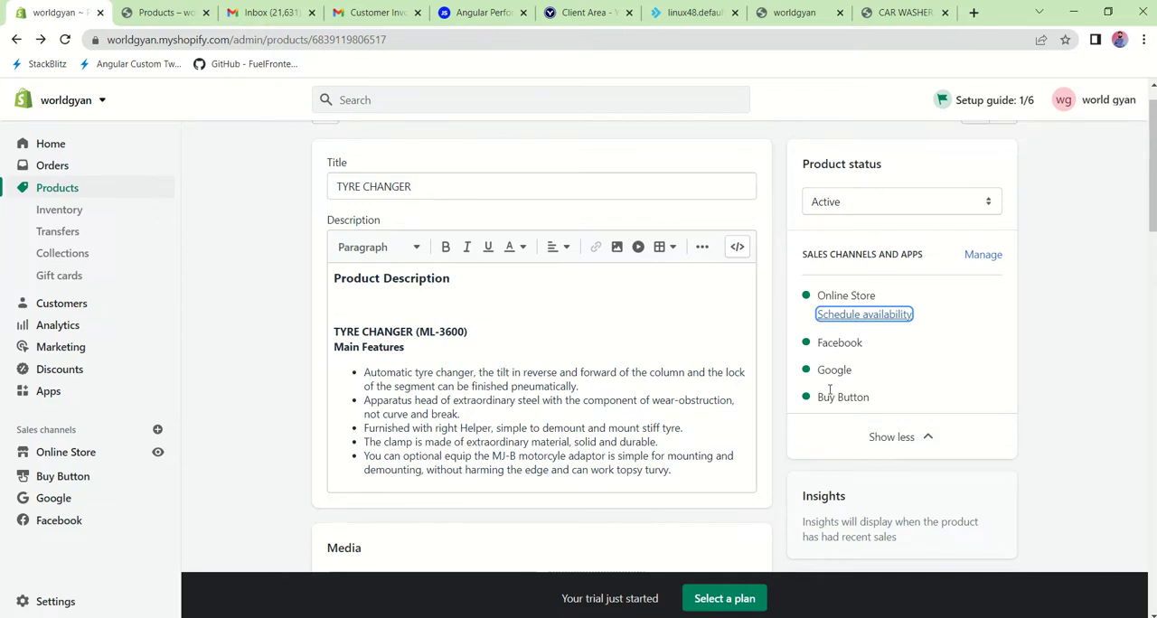
Step: Check which additional actions are offered for the TYRE CHANGER product, without choosing one
scroll(923, 339, up, 1)
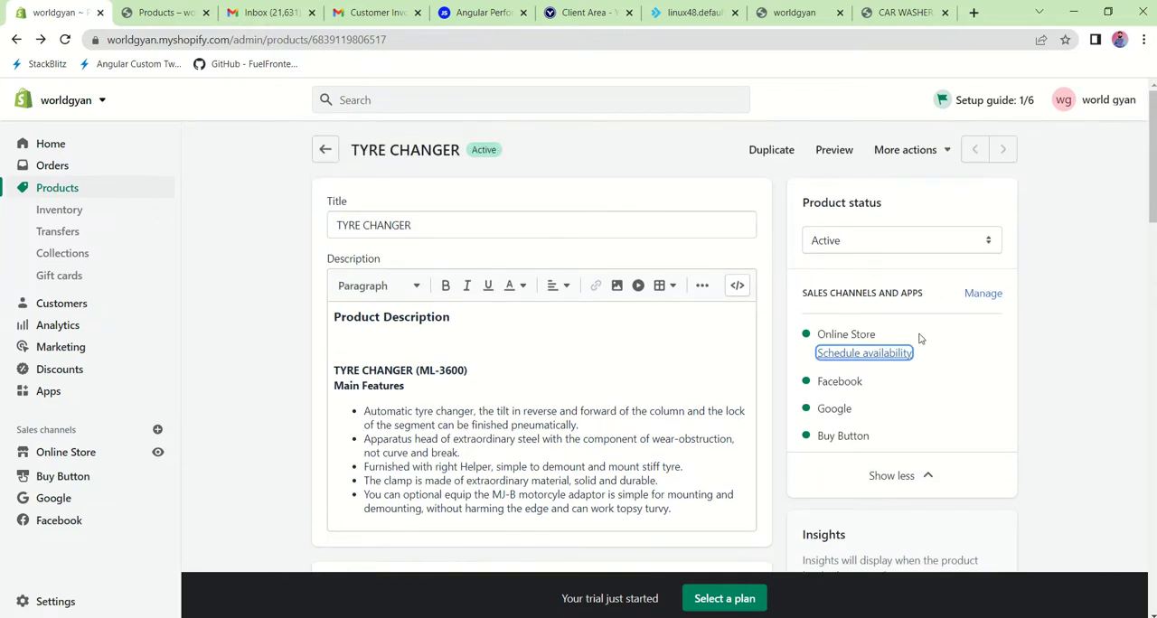
click(943, 156)
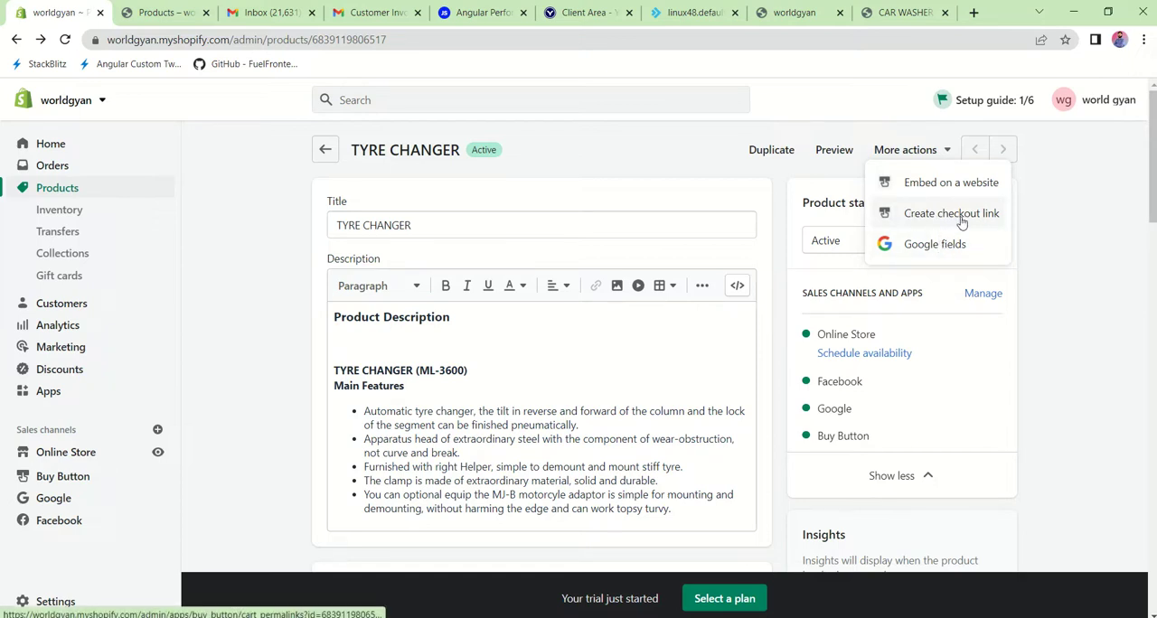
click(1110, 267)
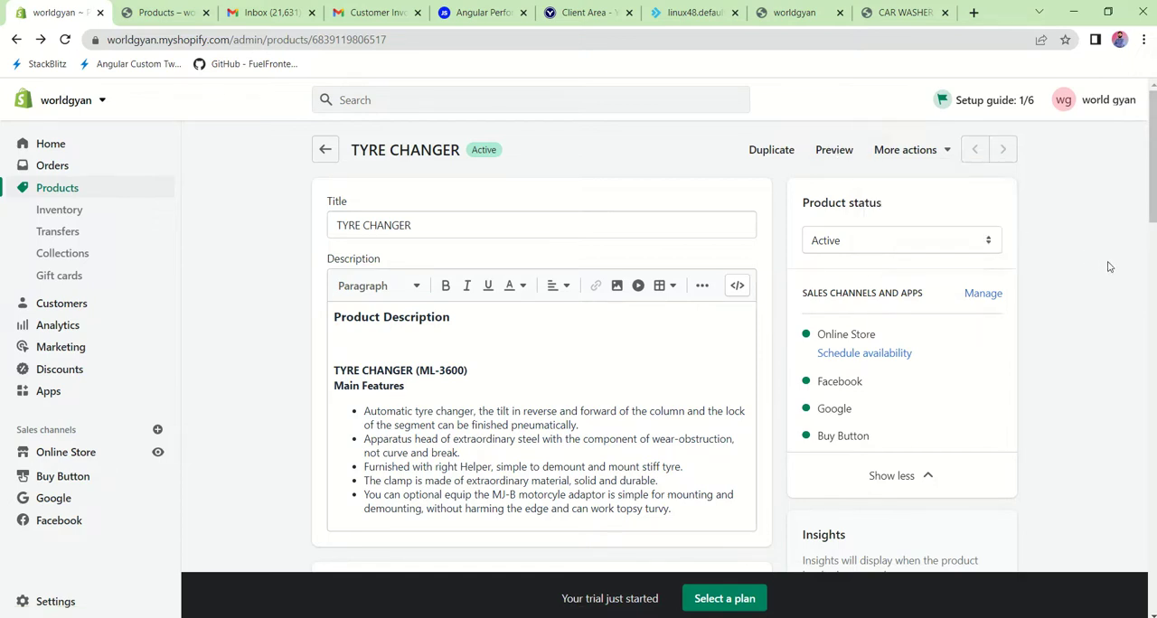
Step: Reload the live storefront home page at worldgyan.myshopify.com and examine its Featured products section
click(176, 13)
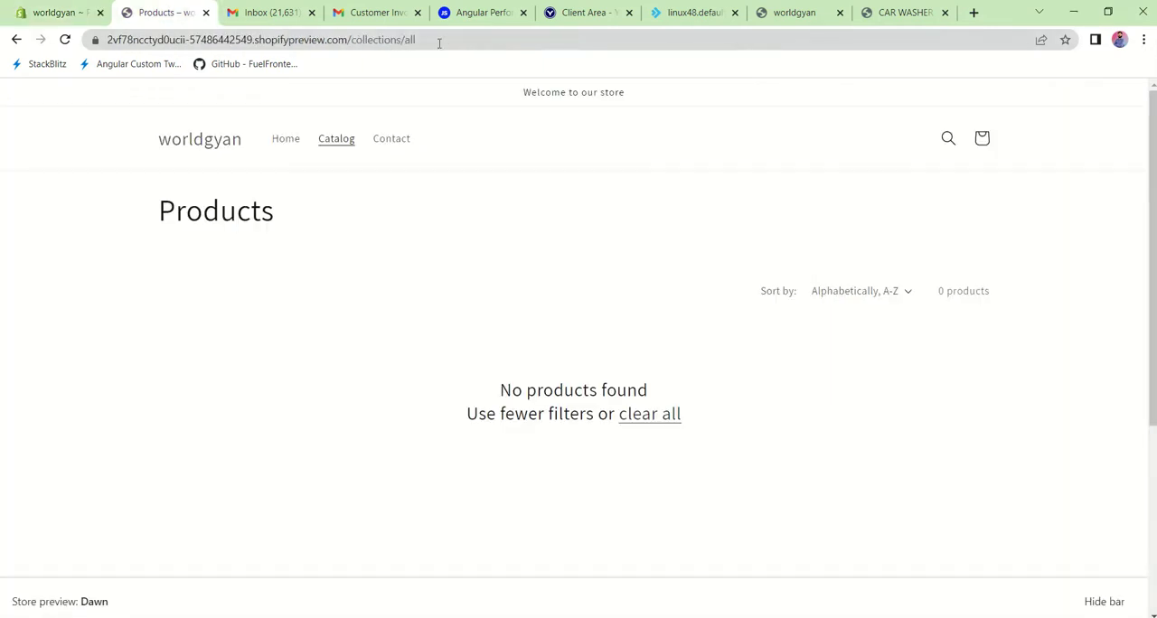
click(775, 9)
click(329, 37)
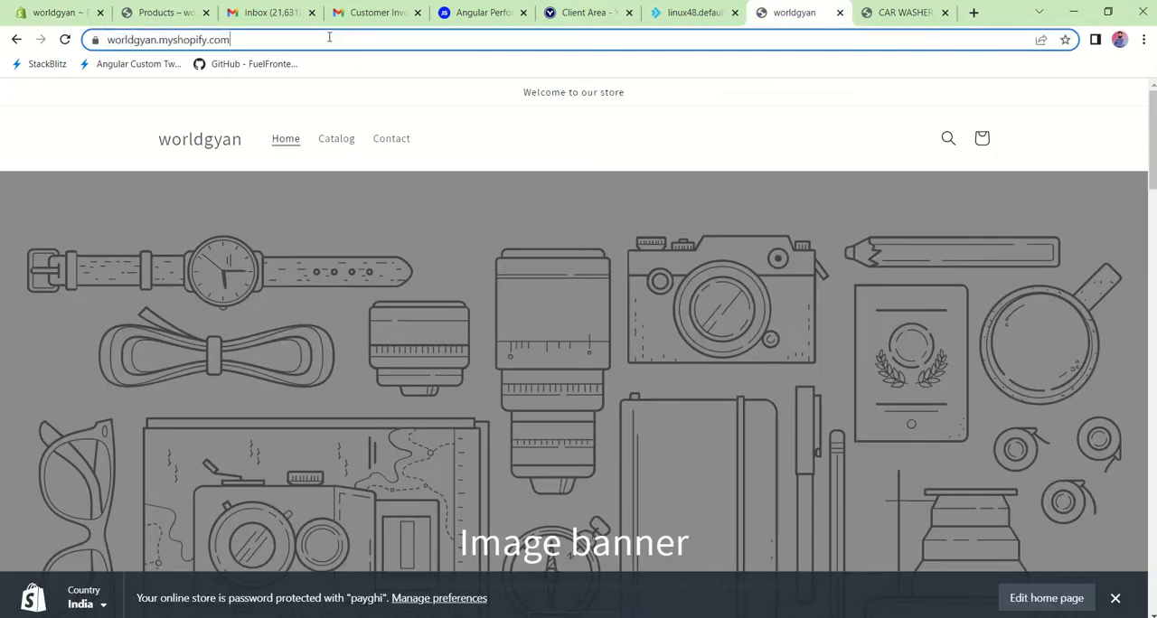
key(Return)
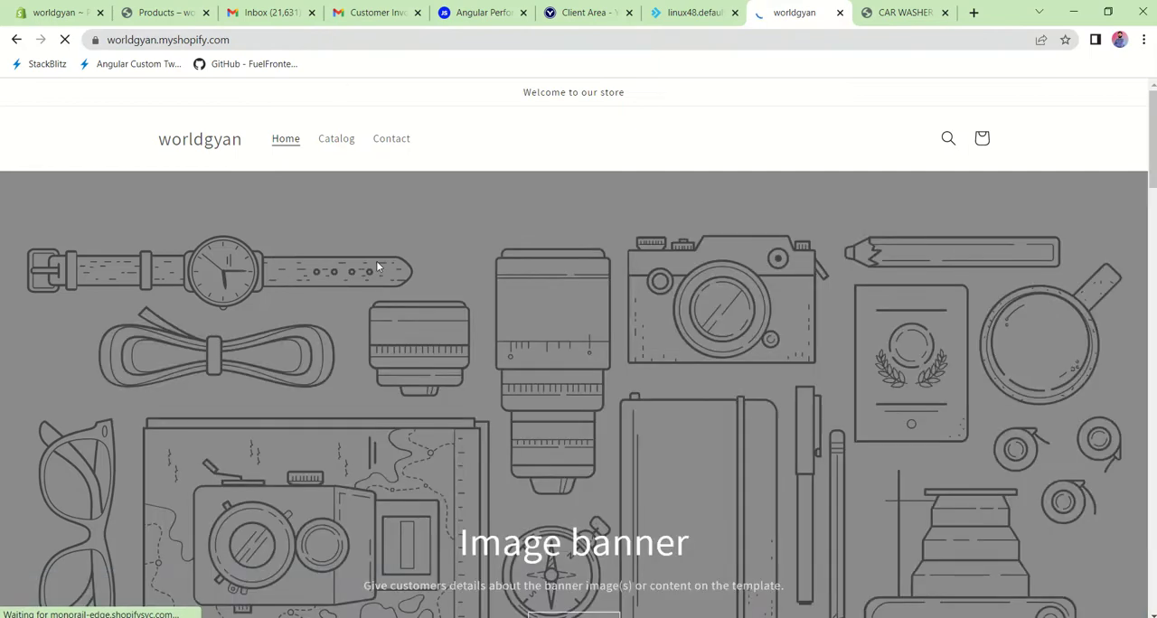
scroll(498, 359, down, 8)
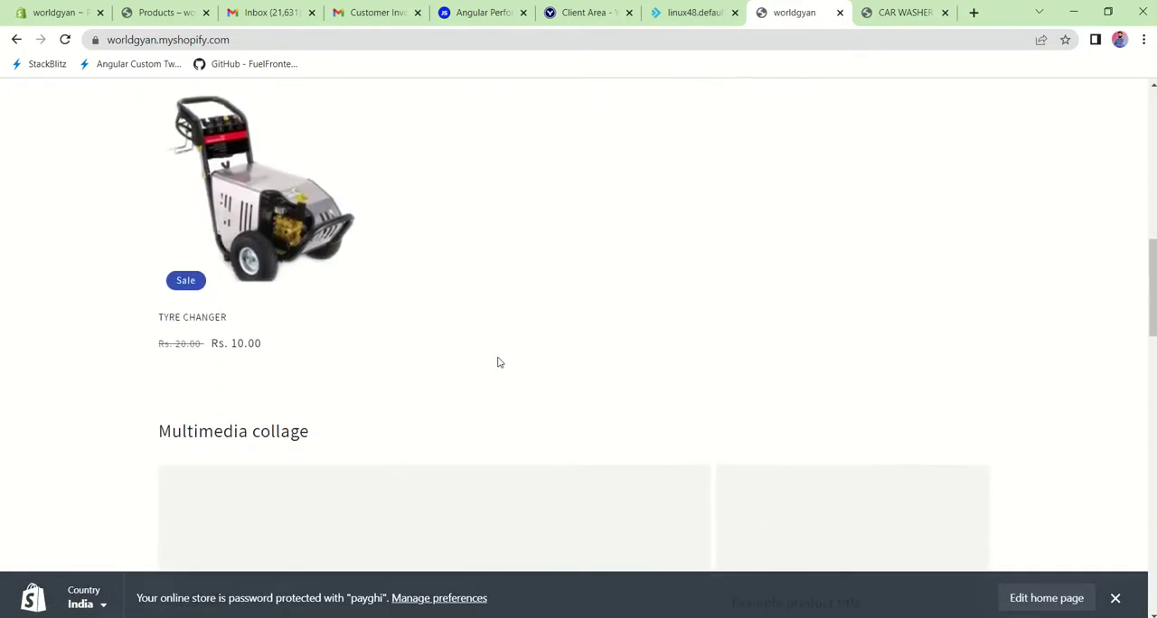
scroll(498, 362, up, 2)
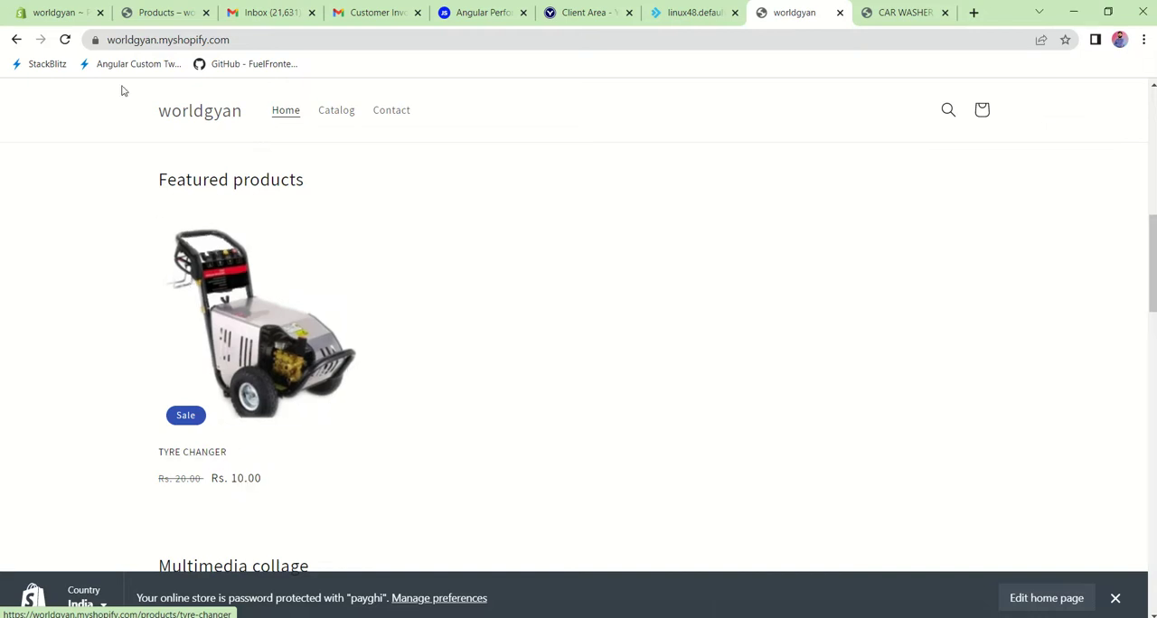
Step: Return to the TYRE CHANGER product in the store admin and review its price and compare-at price
click(51, 8)
scroll(513, 384, down, 8)
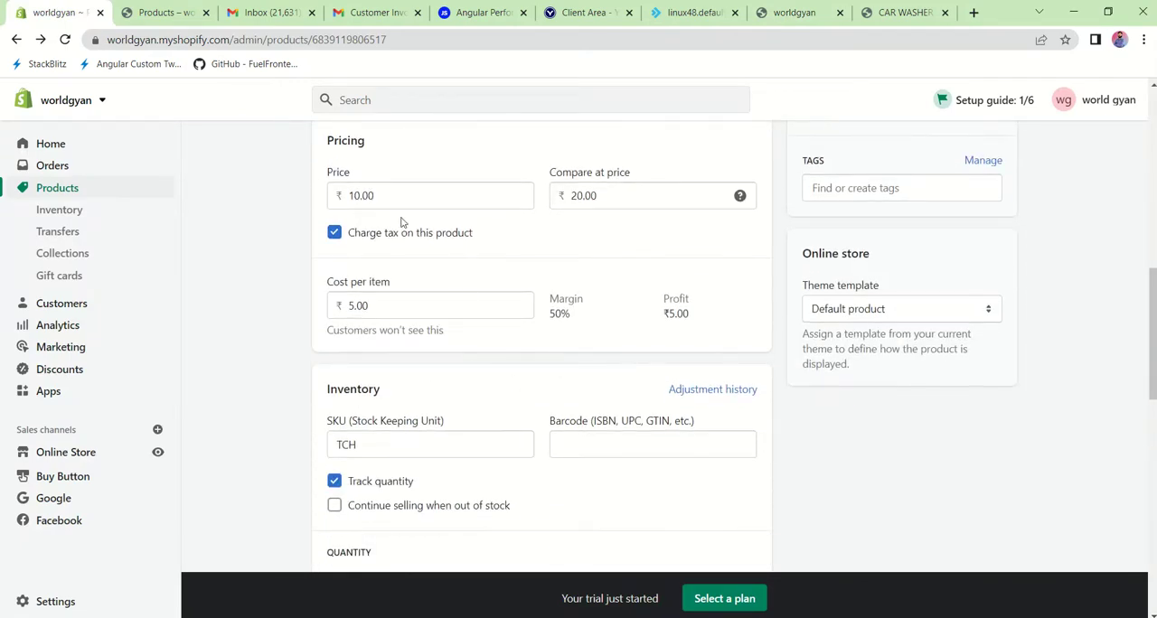
click(656, 198)
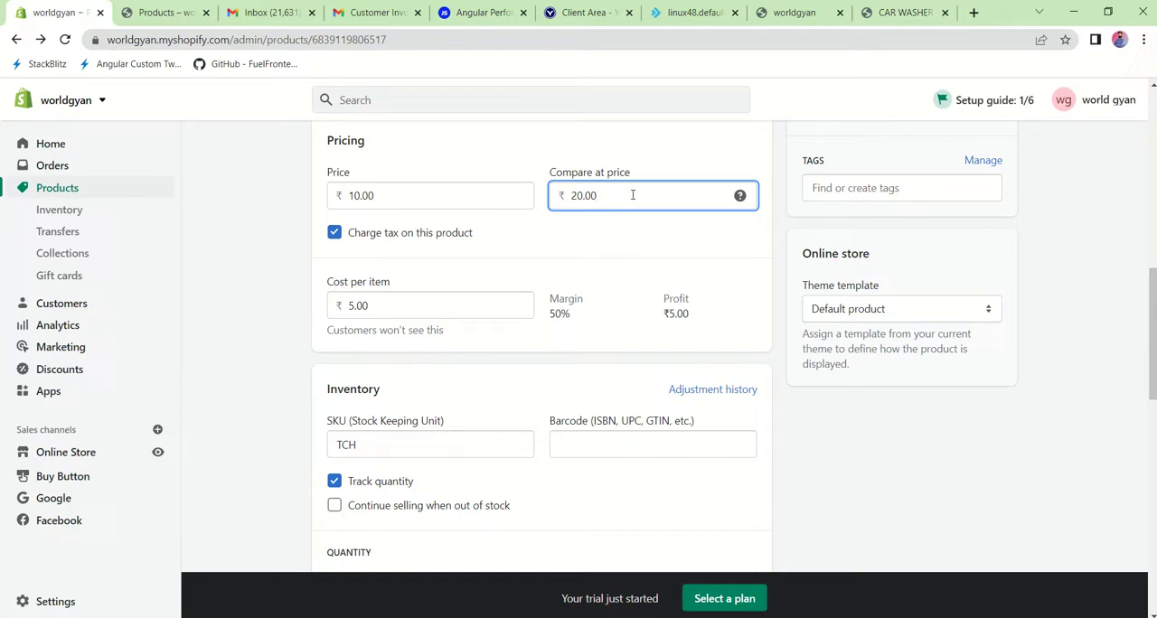
click(390, 202)
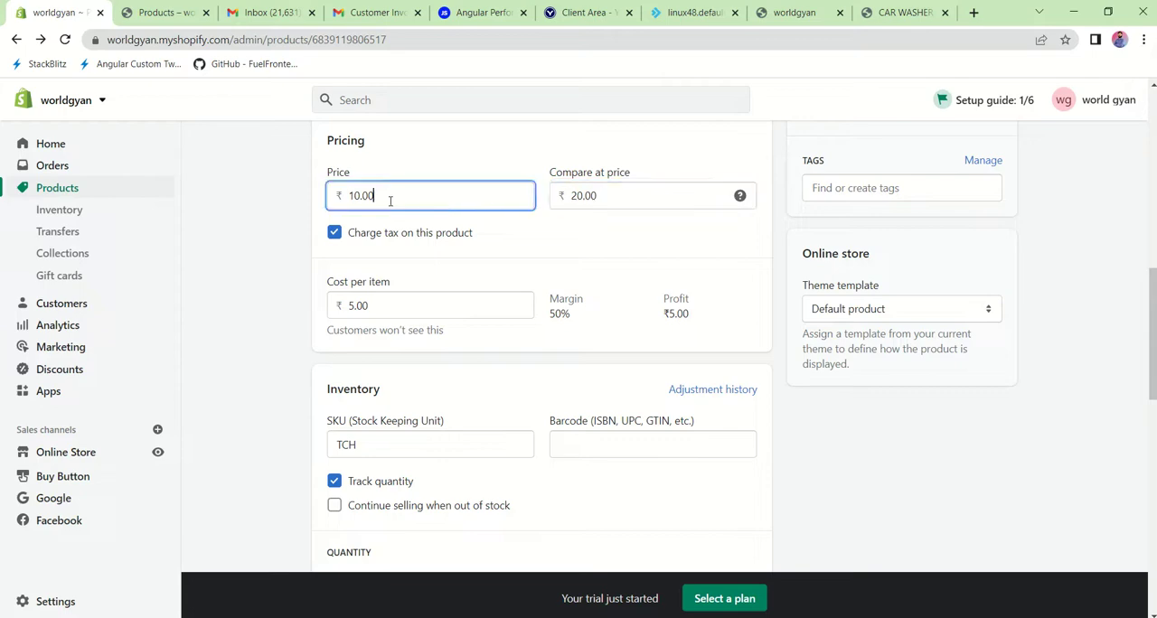
scroll(635, 271, up, 1)
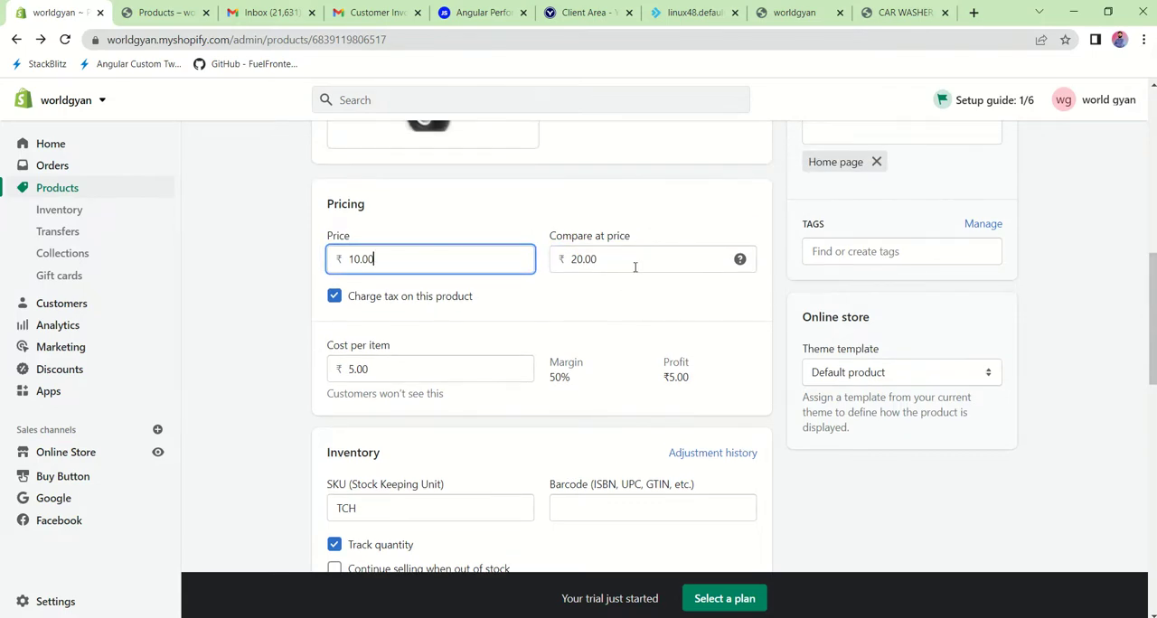
scroll(636, 268, down, 1)
scroll(633, 268, up, 7)
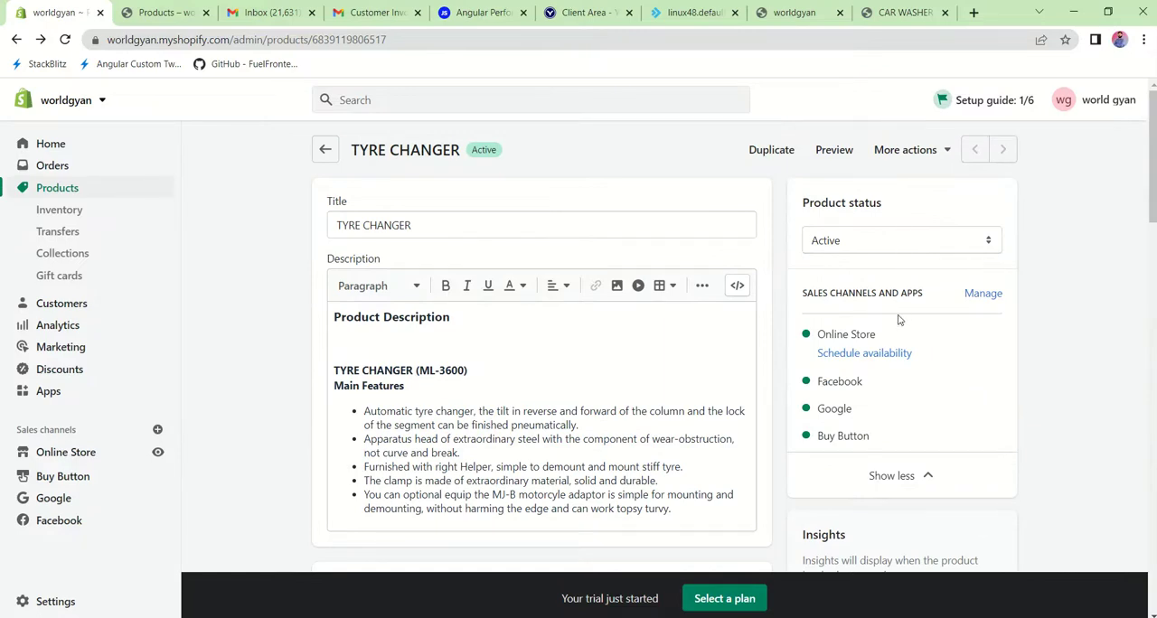
Step: Review the product's sales channels, media and organization details, including the collections it can be assigned to
scroll(899, 318, down, 5)
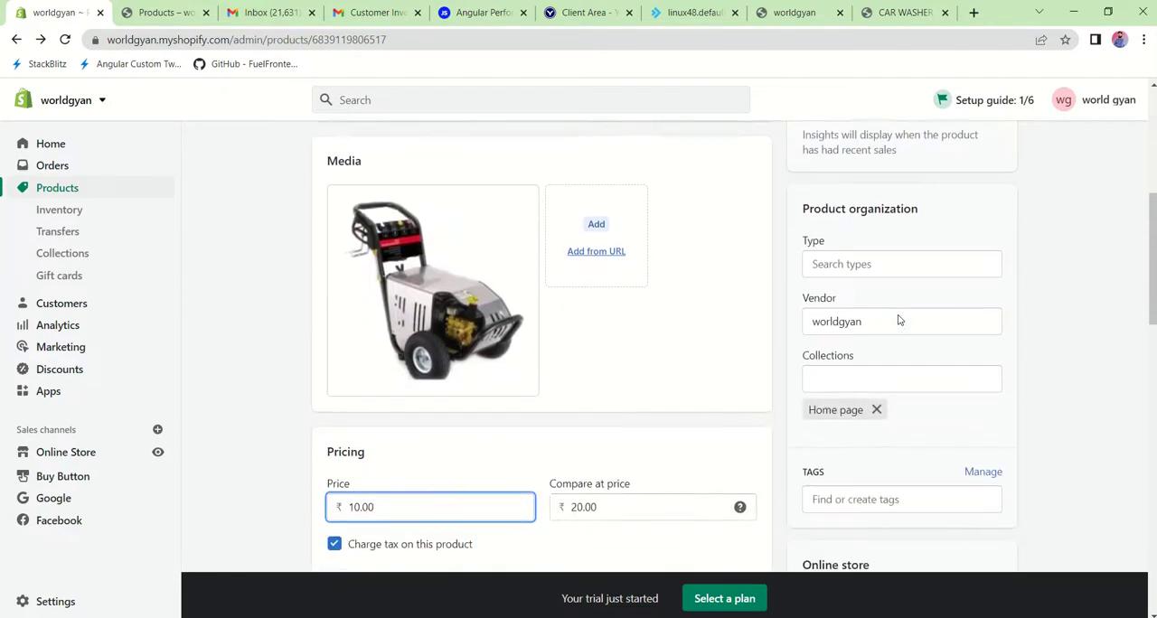
scroll(899, 316, up, 2)
scroll(899, 315, up, 3)
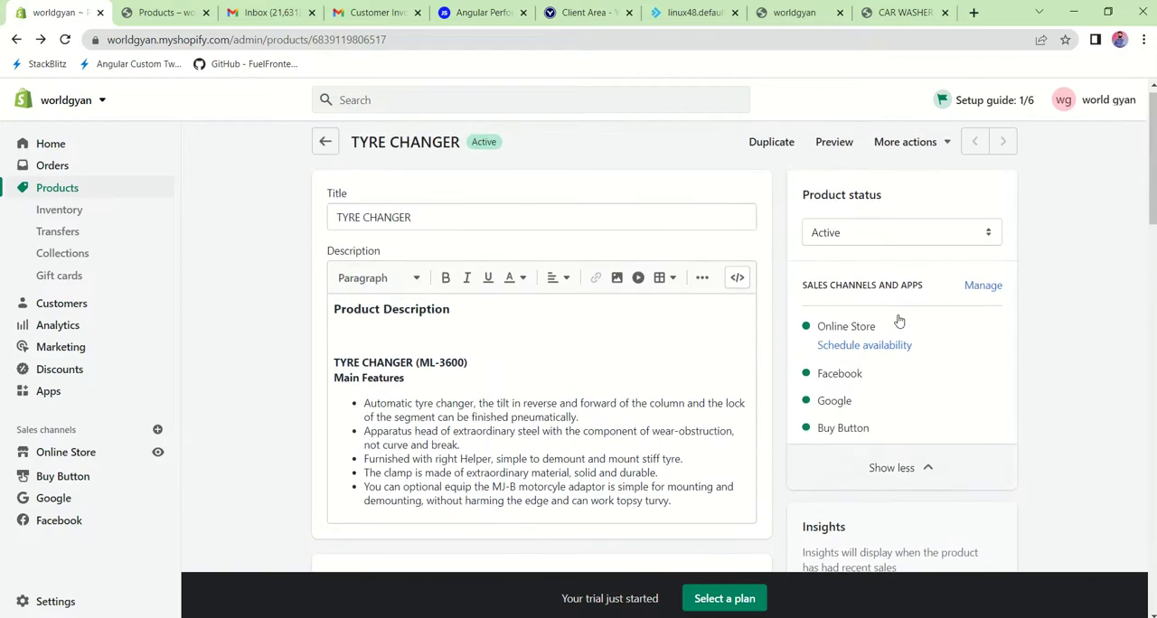
scroll(898, 318, down, 5)
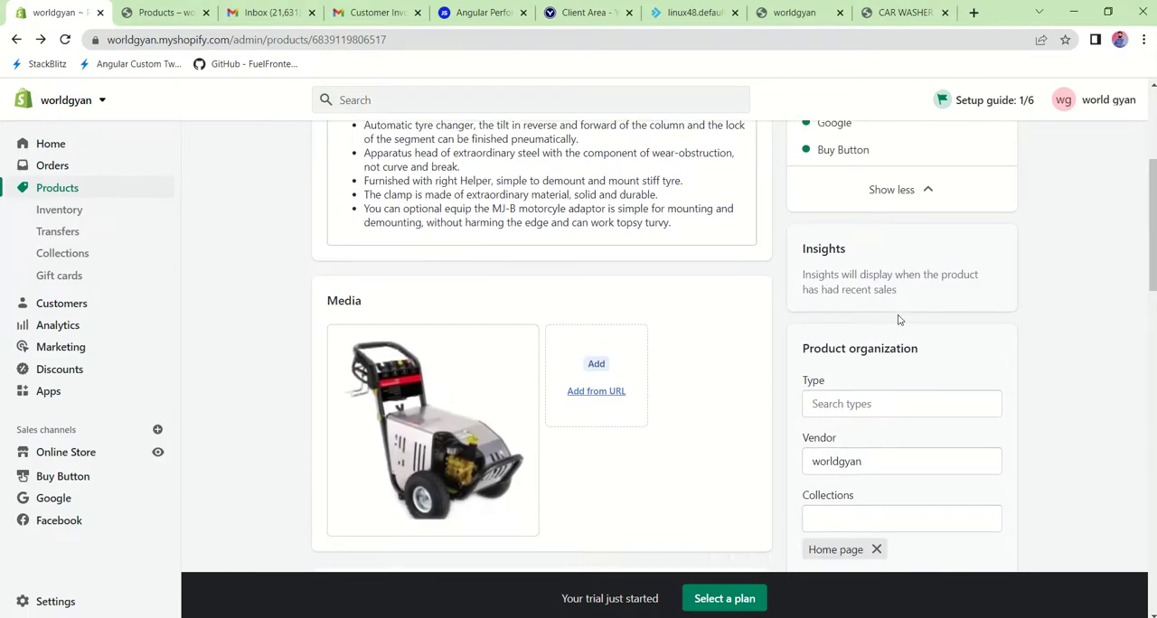
scroll(898, 317, down, 1)
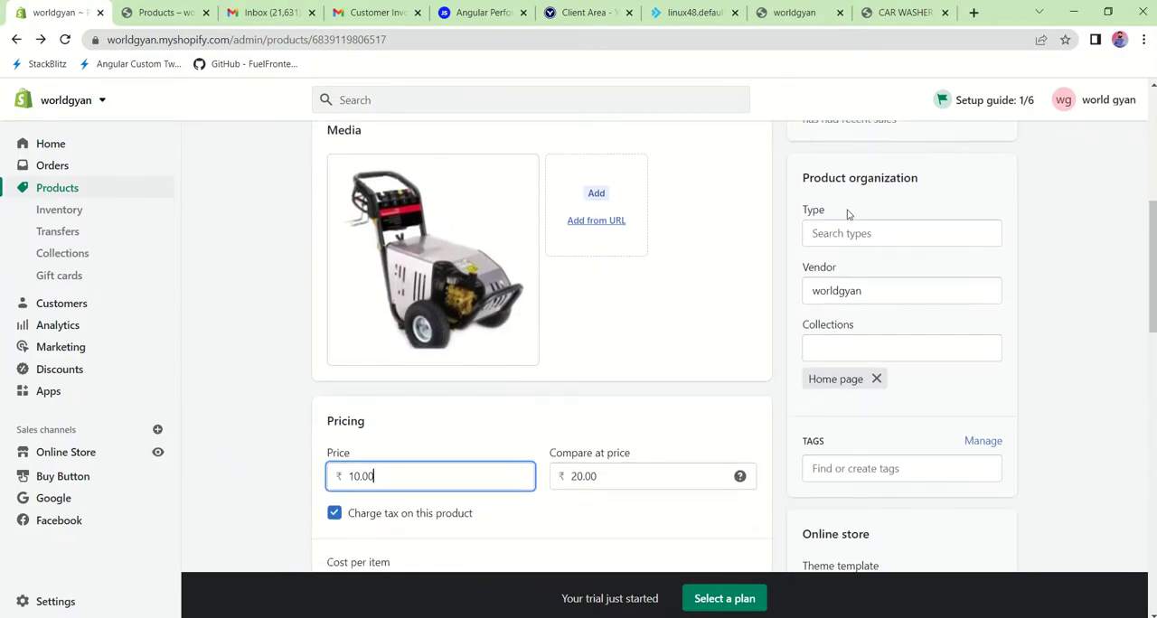
click(831, 348)
click(1113, 325)
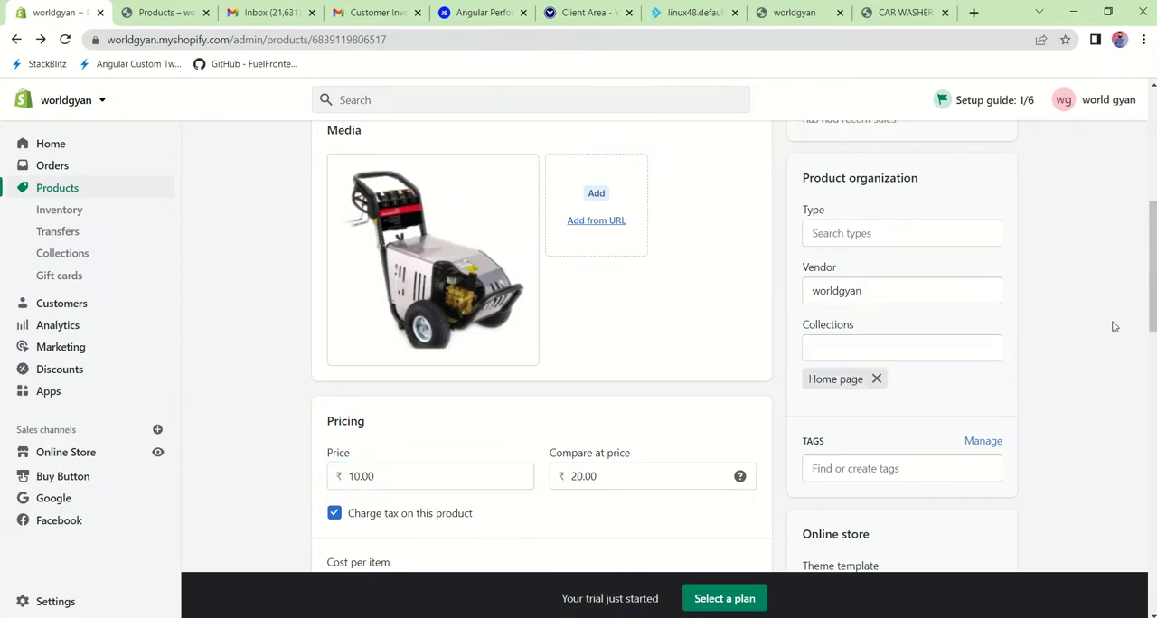
Step: Review the product's pricing section and check the available Online Store theme templates, leaving the template unchanged
scroll(1113, 326, down, 3)
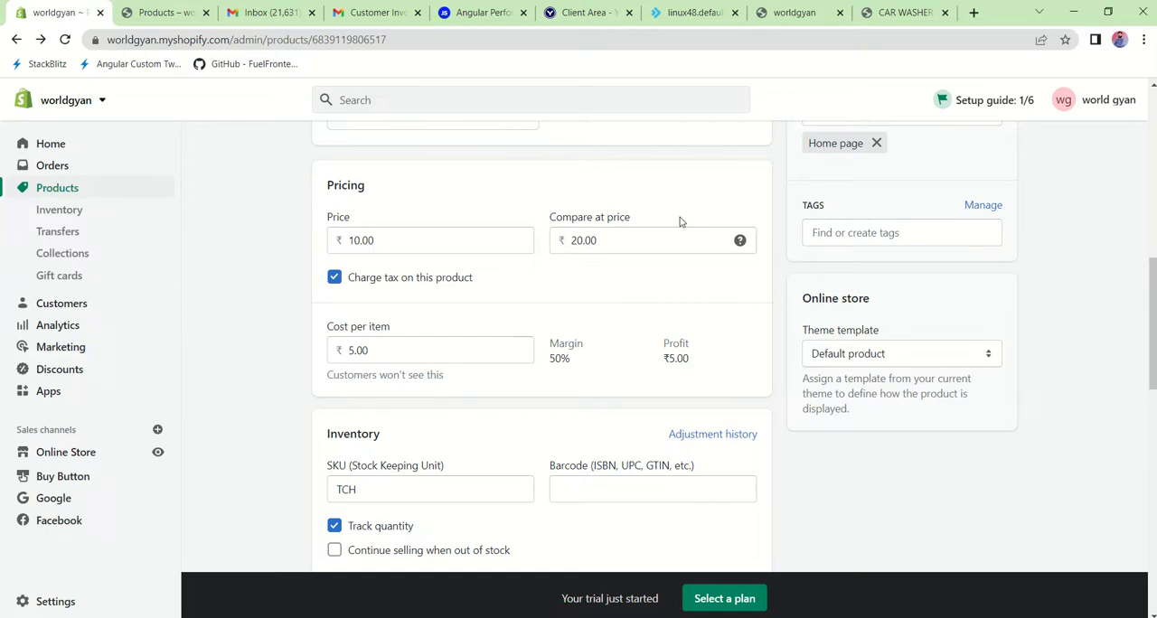
scroll(765, 302, down, 1)
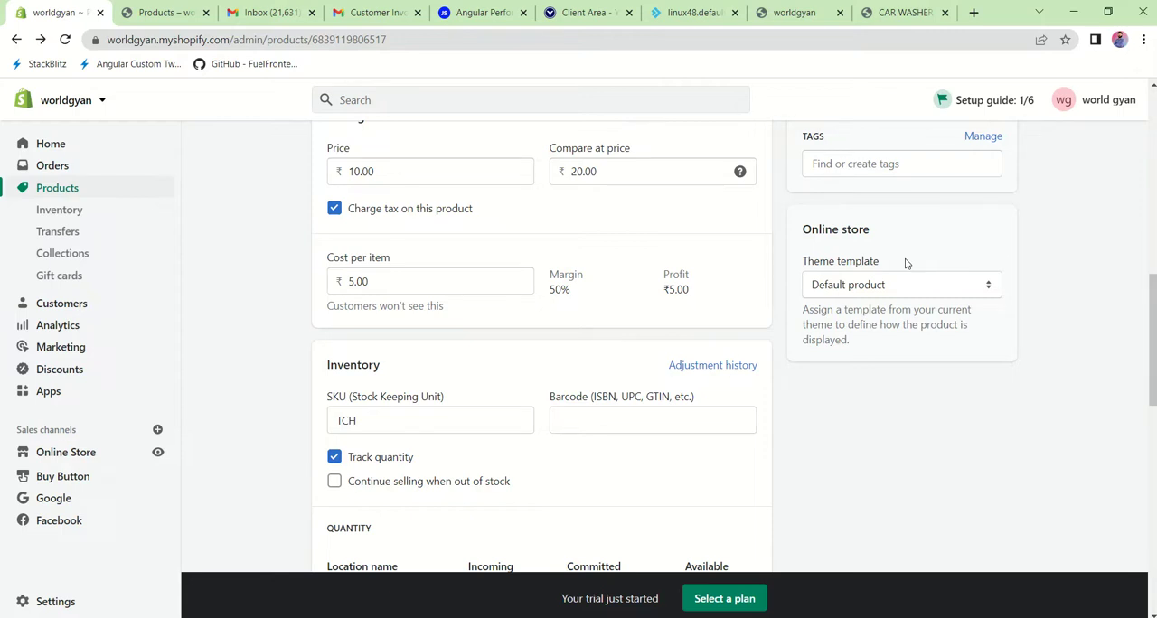
click(904, 287)
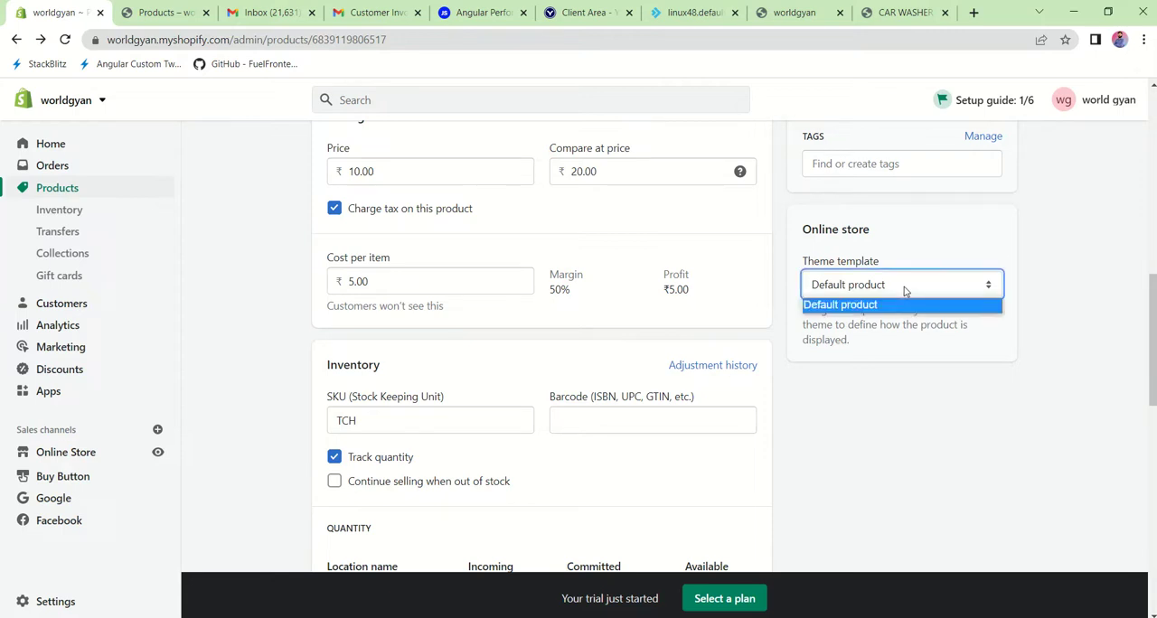
click(886, 349)
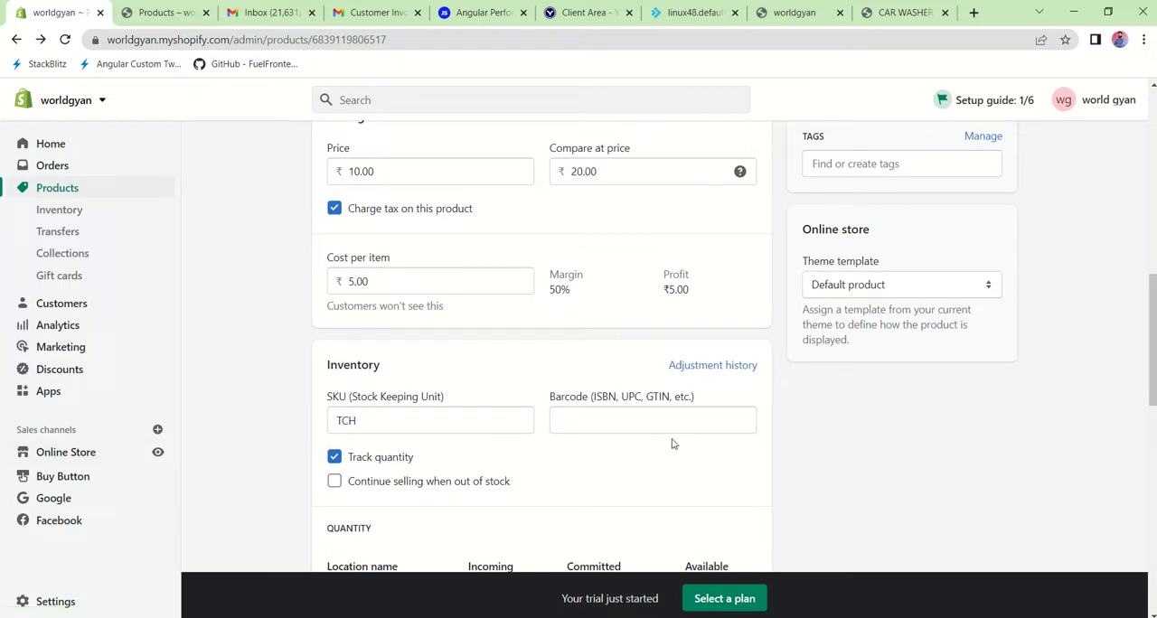
Step: Review the product's inventory, shipping, options and search engine listing sections down to the end of the page
scroll(726, 469, down, 6)
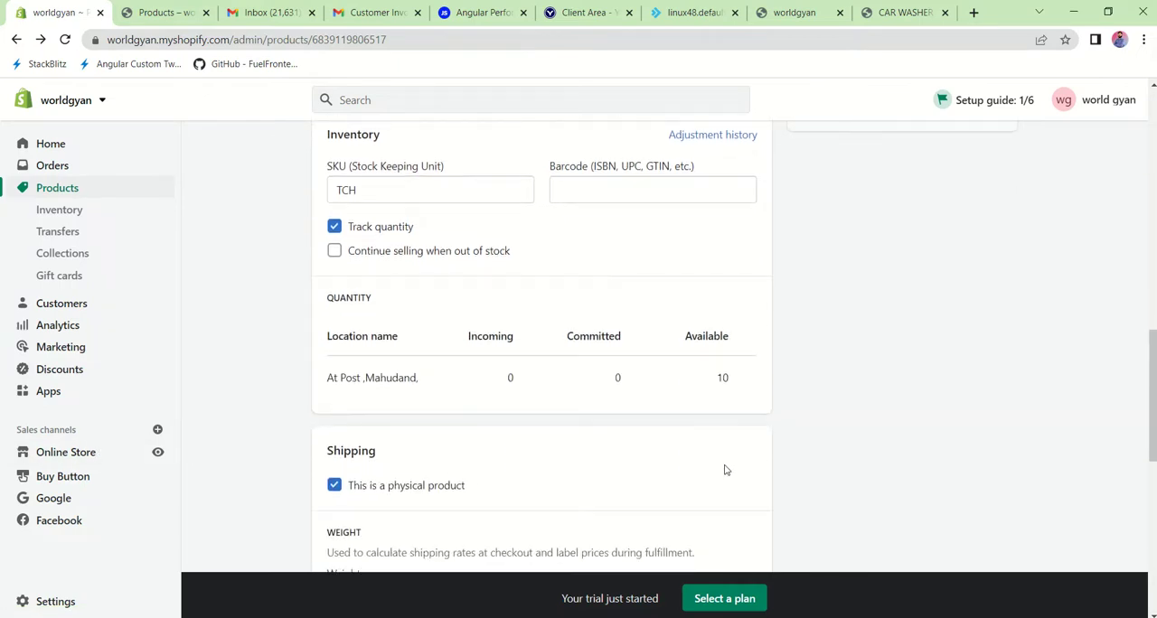
scroll(725, 469, down, 4)
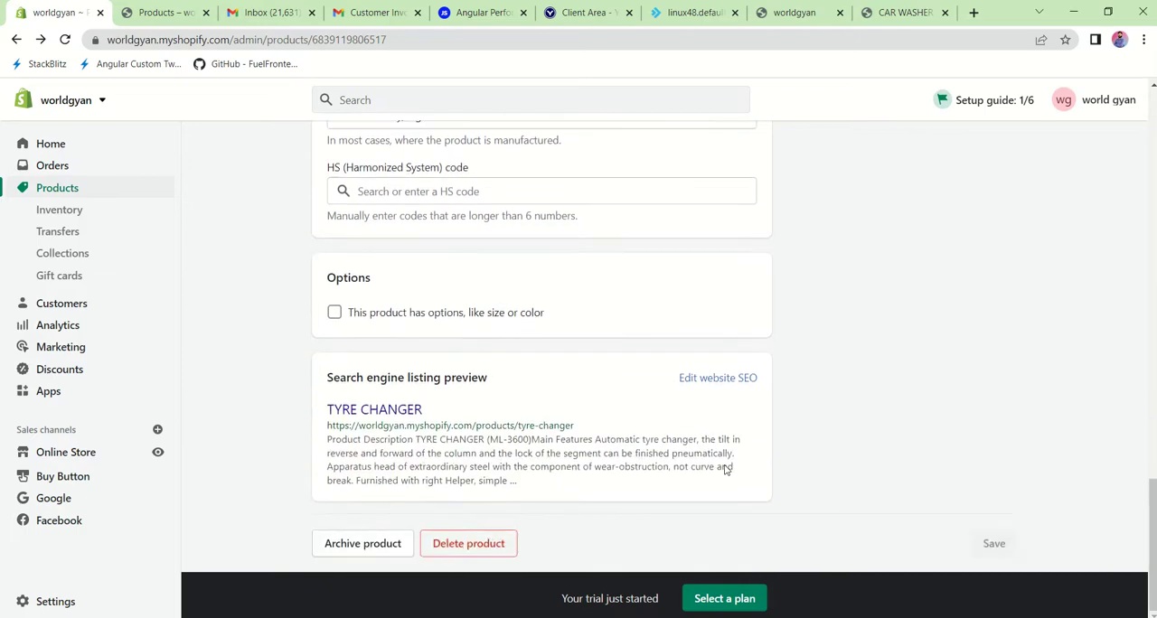
scroll(725, 467, up, 8)
scroll(725, 469, down, 5)
scroll(726, 469, down, 4)
Step: Open the list of all products, preview TYRE CHANGER on the Online Store and return to the list
click(71, 198)
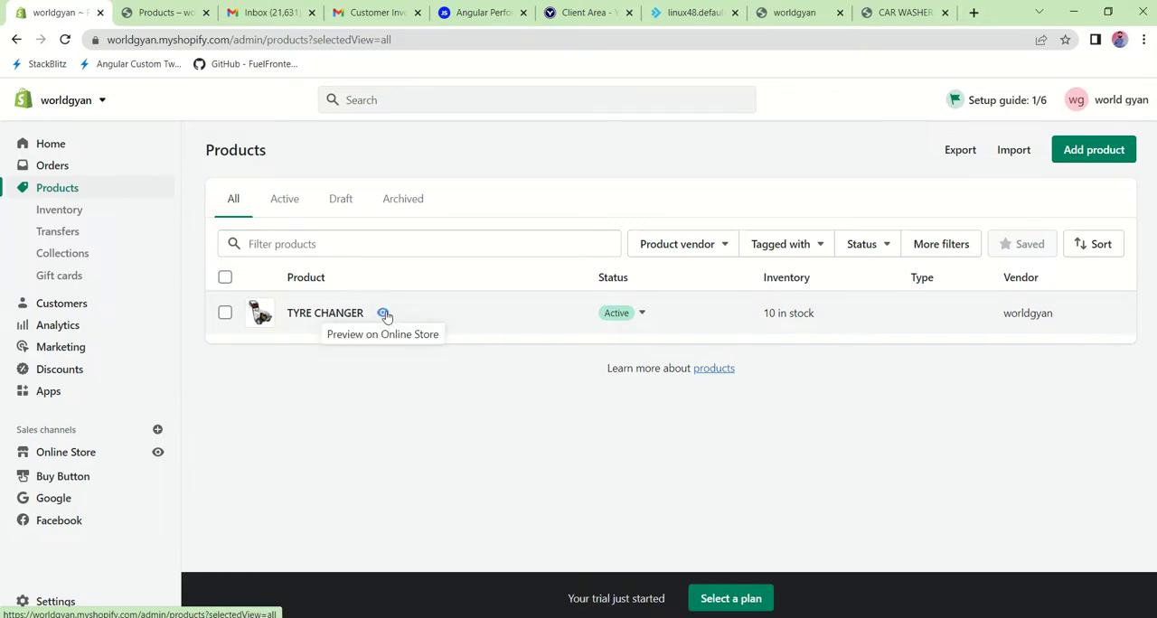
click(383, 314)
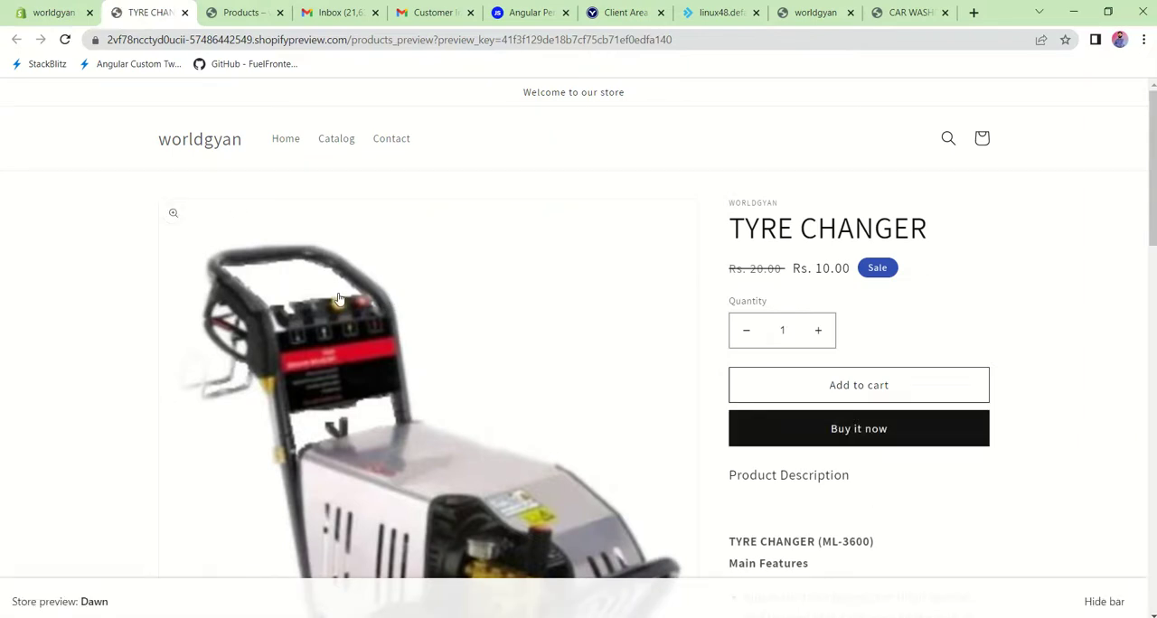
click(52, 12)
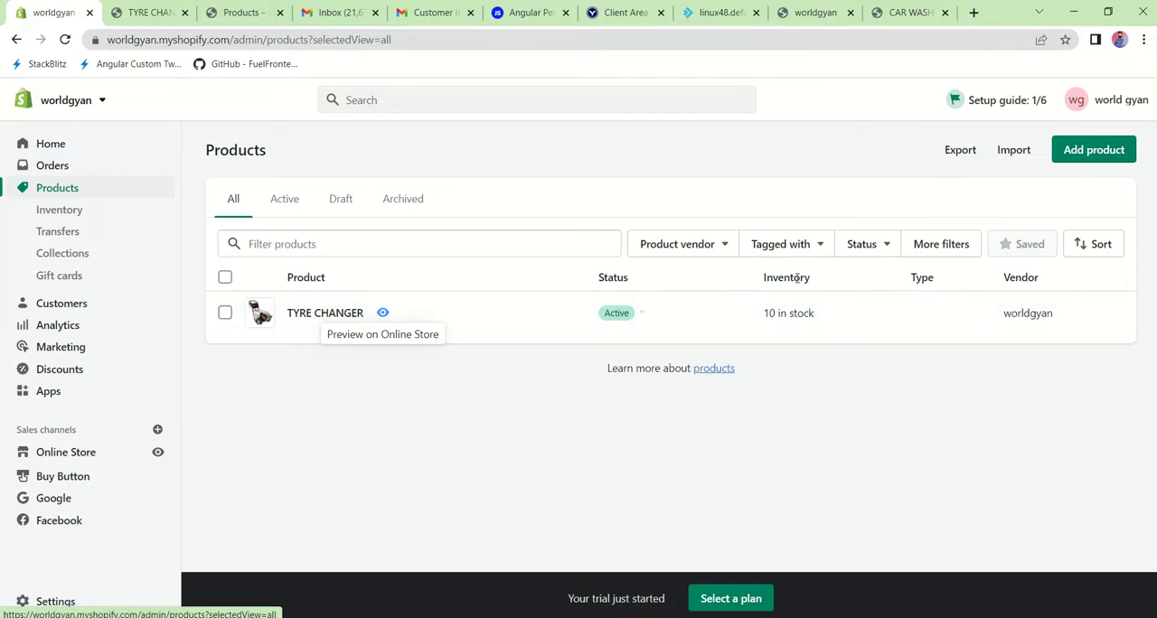
Step: Check the product list's search field and status filter choices without applying a filter
click(393, 251)
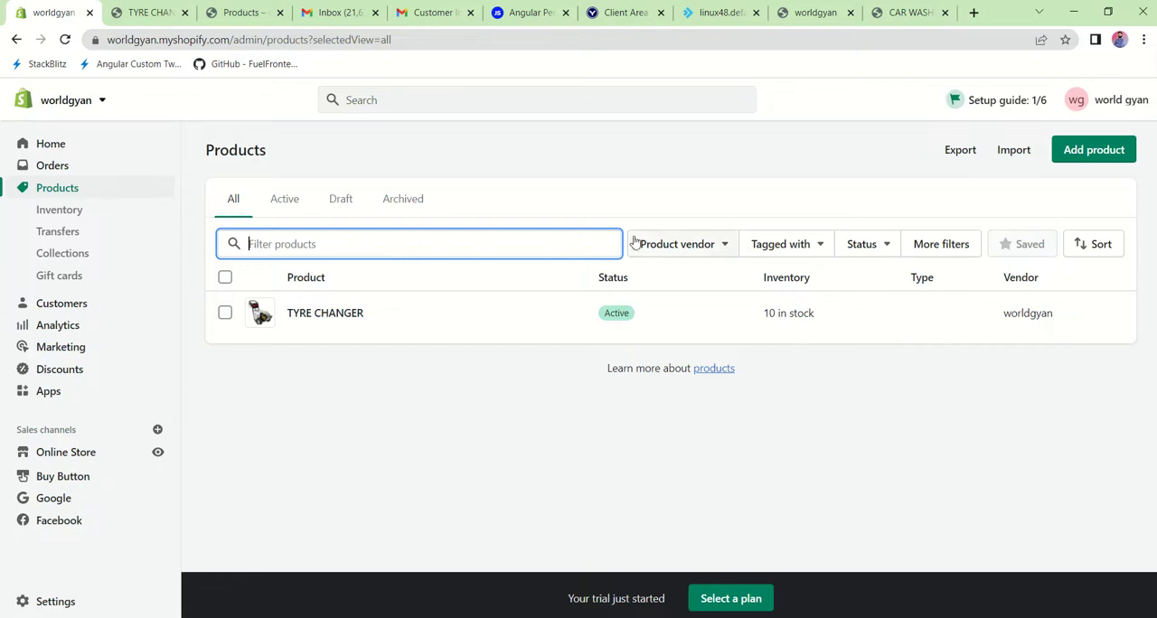
click(881, 243)
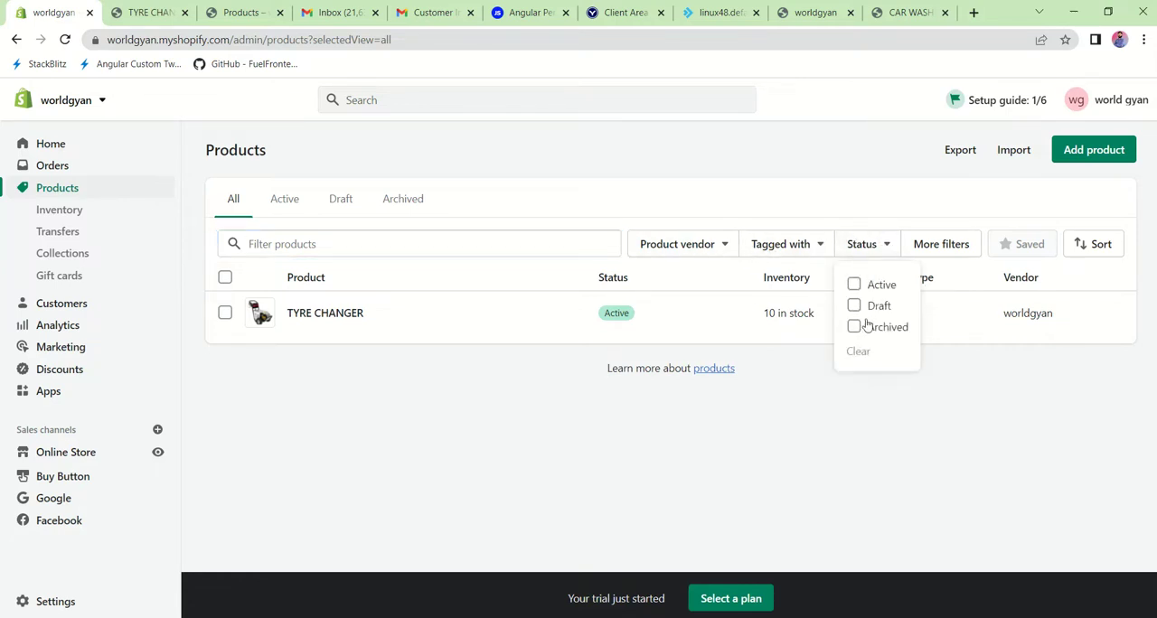
click(949, 389)
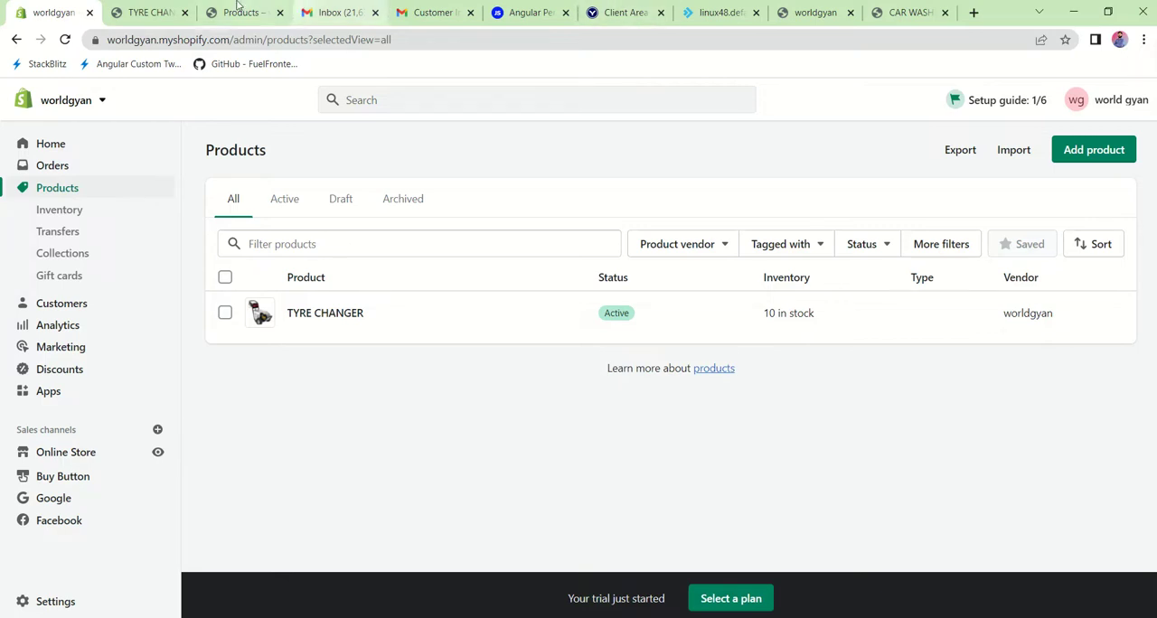
Step: Open the live worldgyan storefront home page and go to the TYRE CHANGER product page from Featured products
click(153, 7)
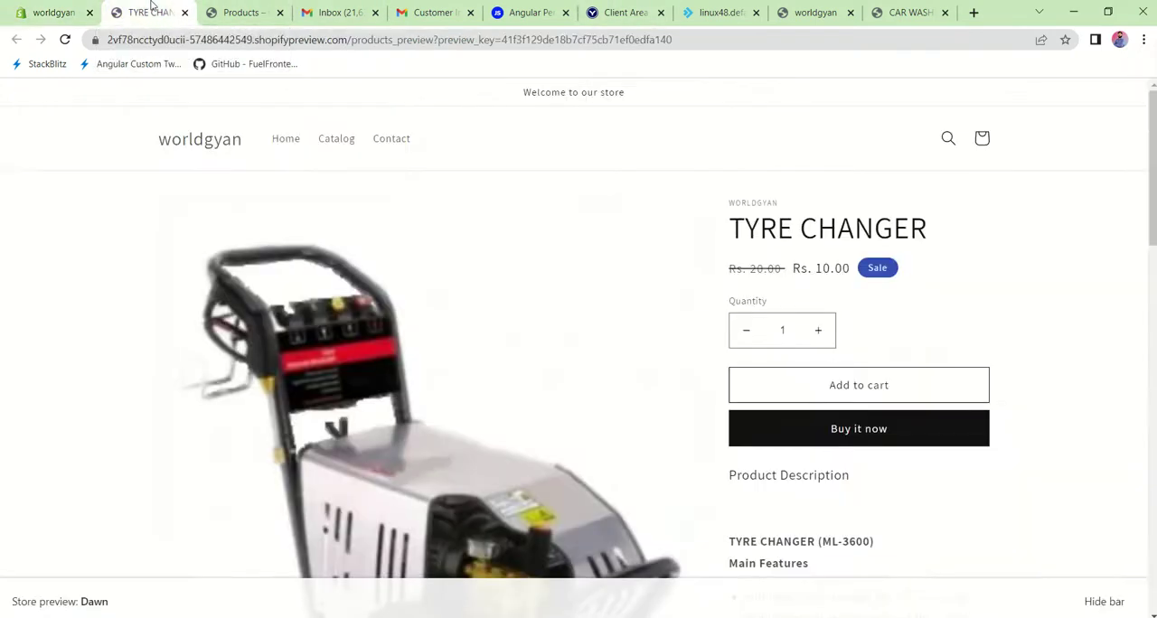
click(239, 13)
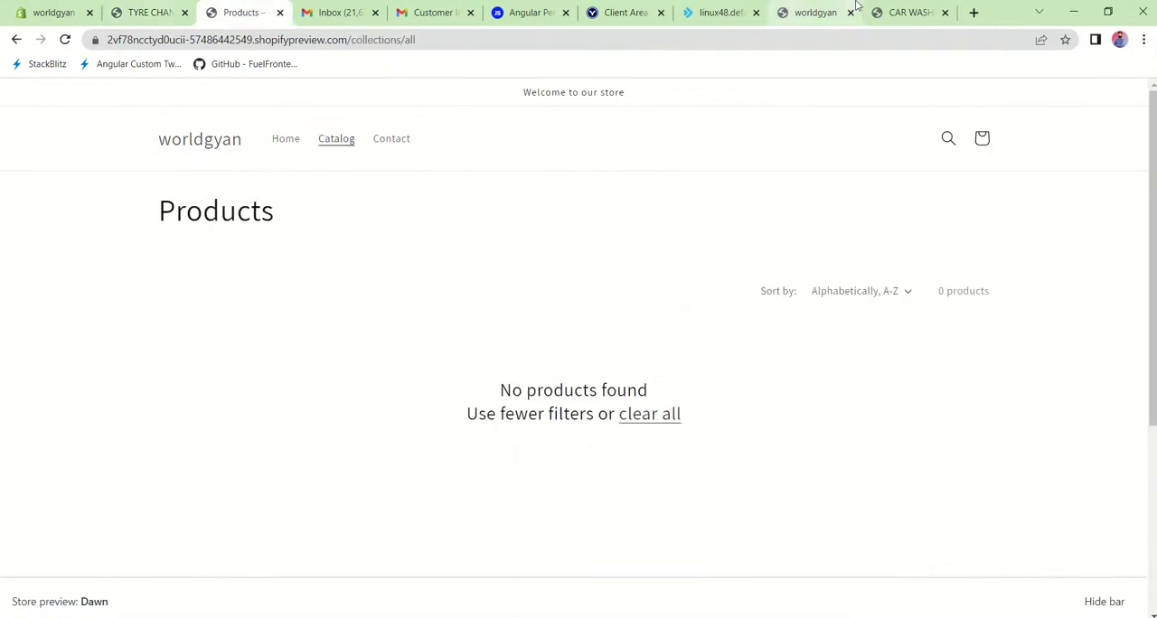
click(813, 11)
scroll(204, 449, up, 1)
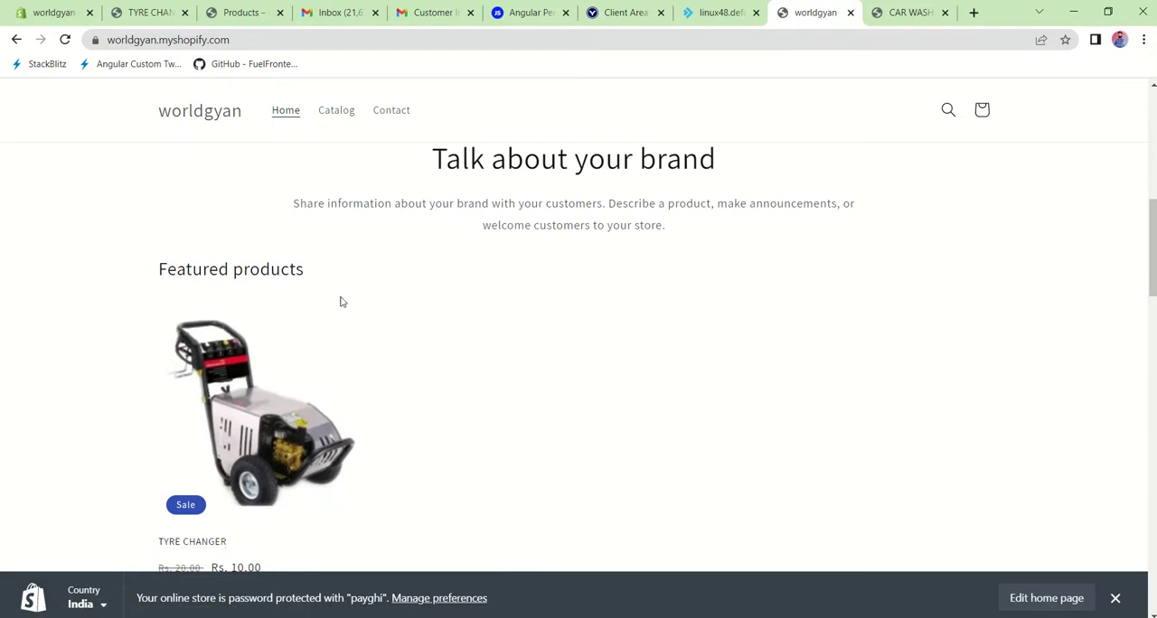
scroll(509, 428, down, 1)
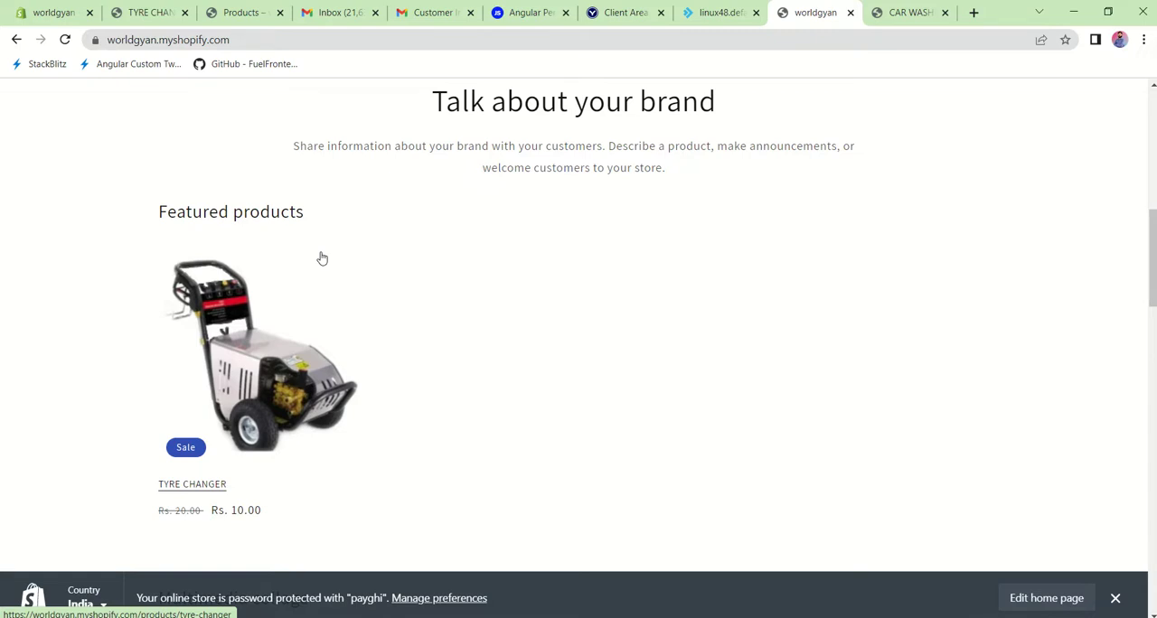
click(257, 371)
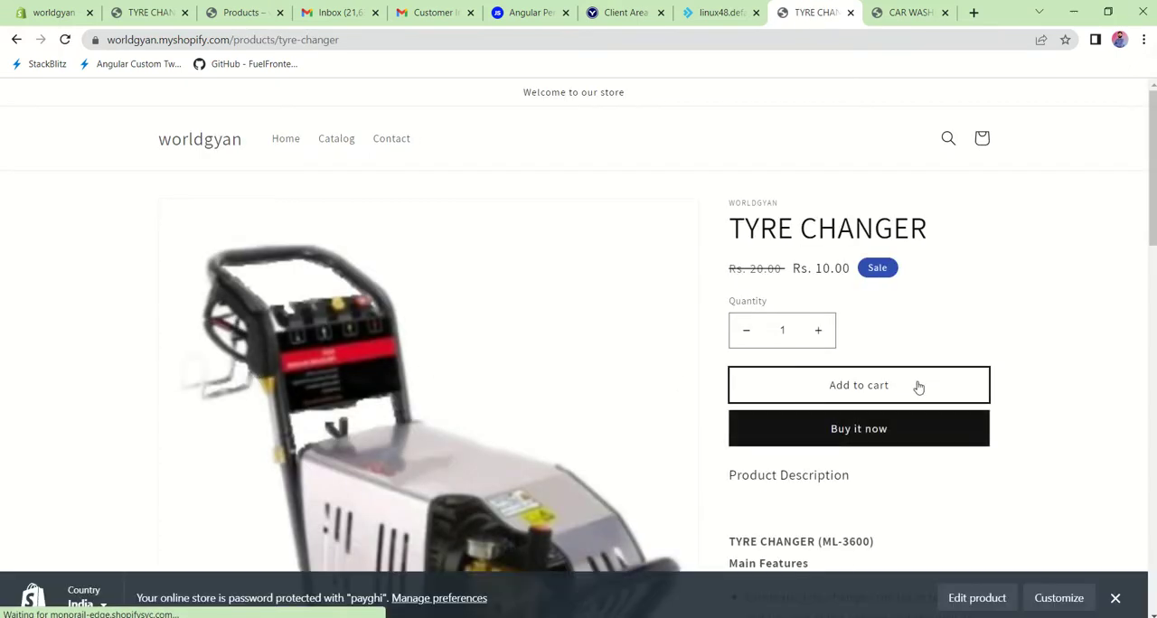
Step: Add one TYRE CHANGER to the cart, try to check out and return to the product page
click(856, 387)
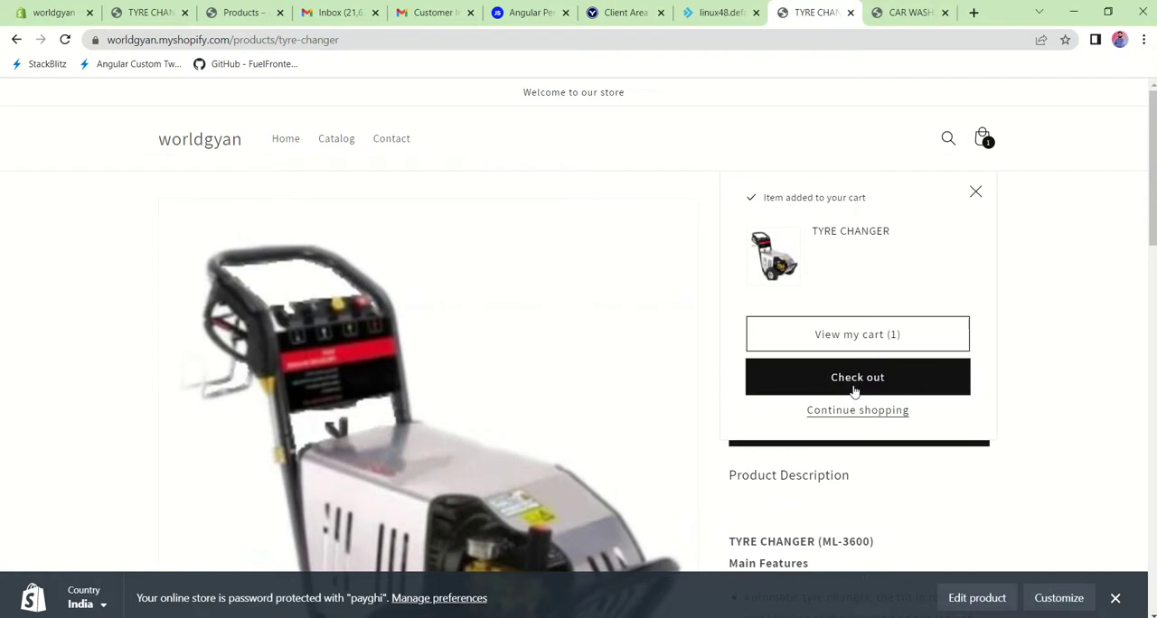
click(872, 377)
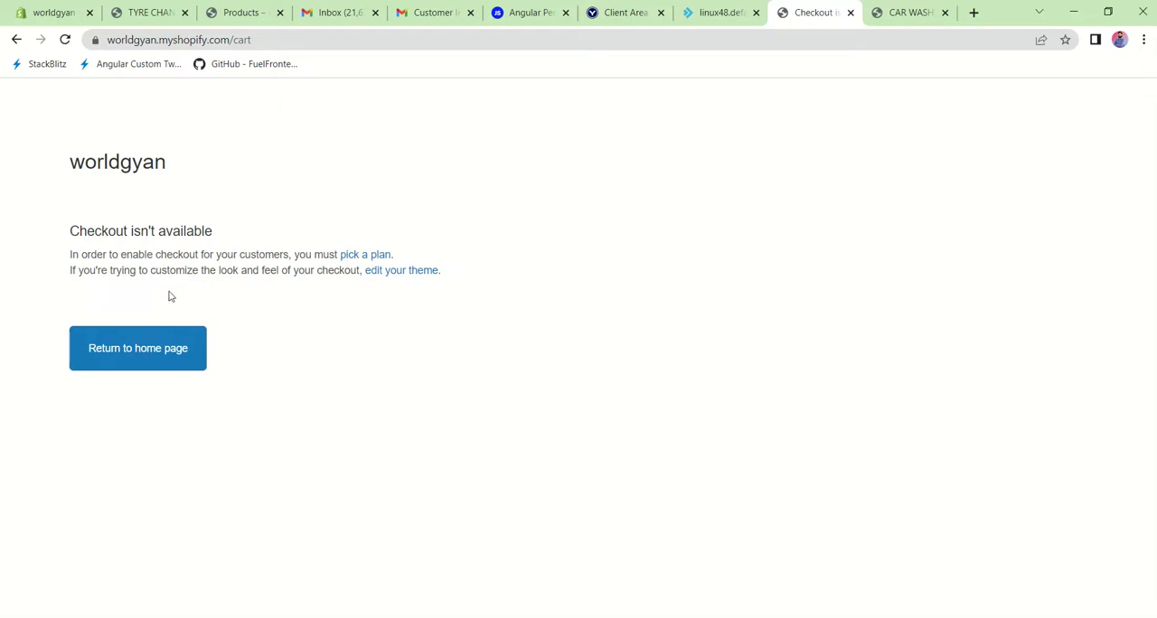
click(18, 42)
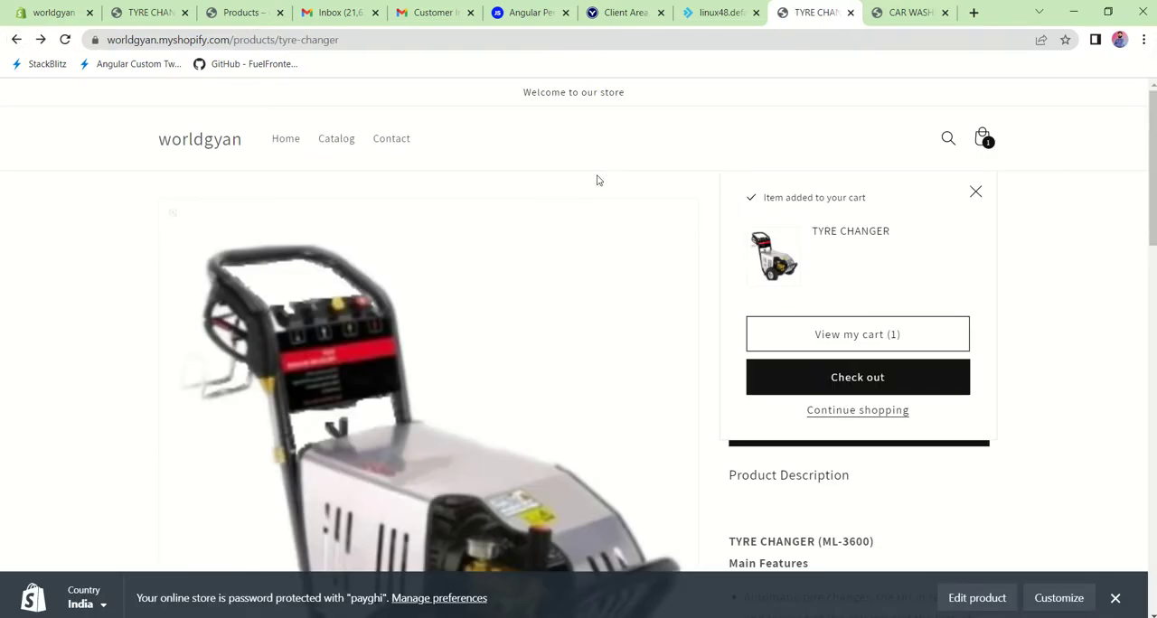
Step: Load the product's raw data at worldgyan.myshopify.com/products/tyre-changer.js and highlight the returned text
click(364, 41)
click(388, 42)
text(.js)
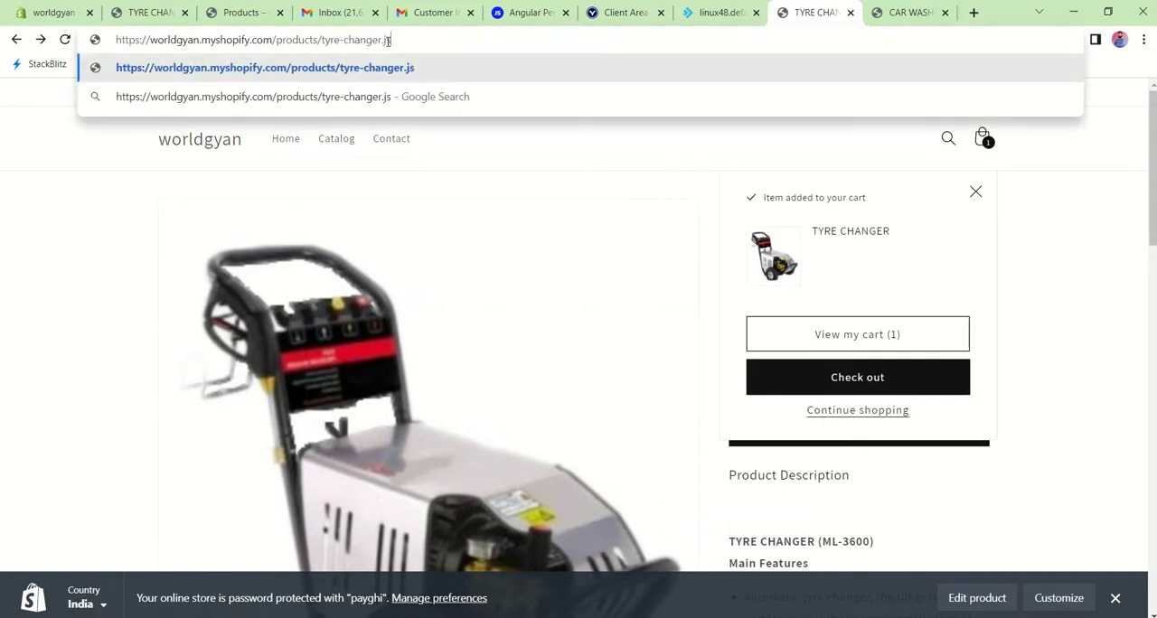
key(Return)
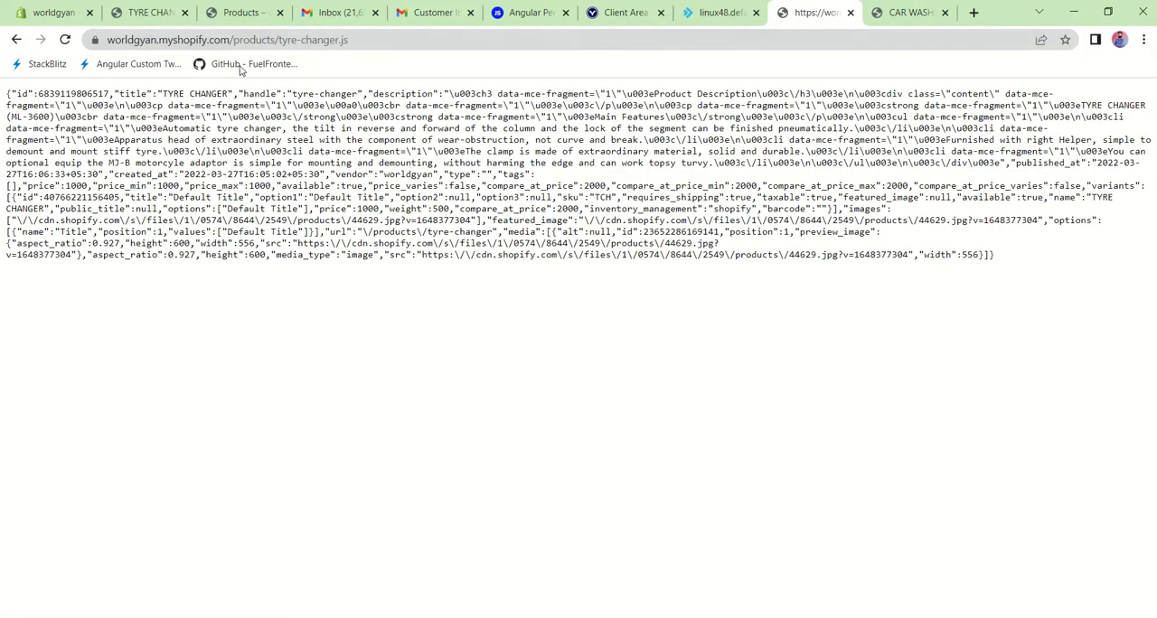
drag(4, 88, 899, 280)
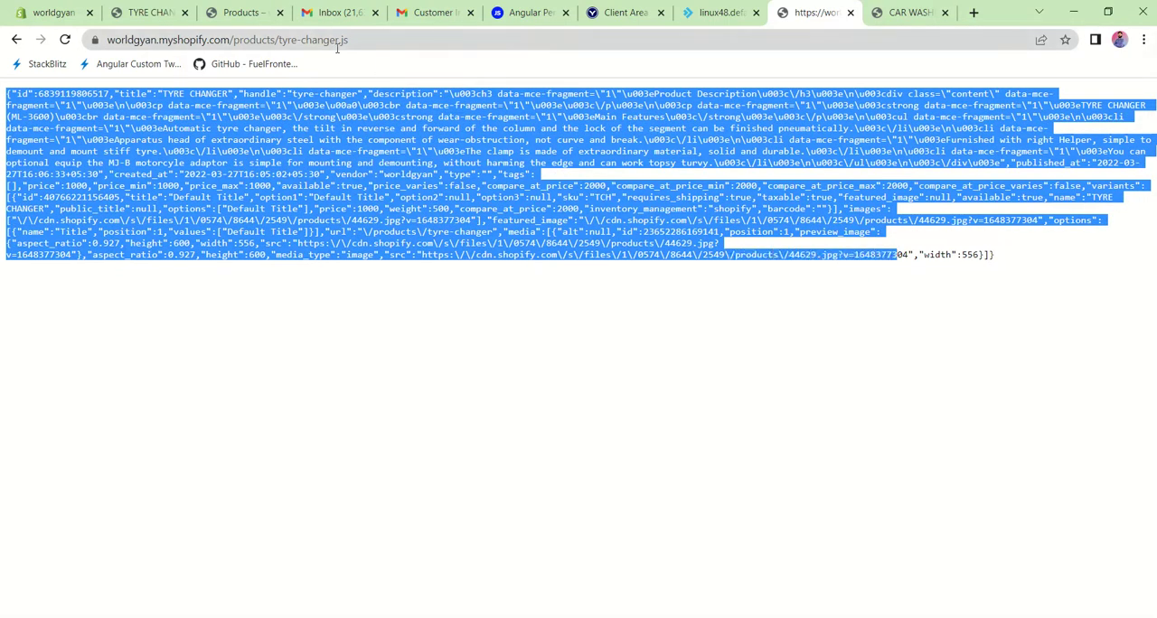
Step: Load the product's JSON data by changing the address ending to tyre-changer.json
click(375, 41)
click(385, 39)
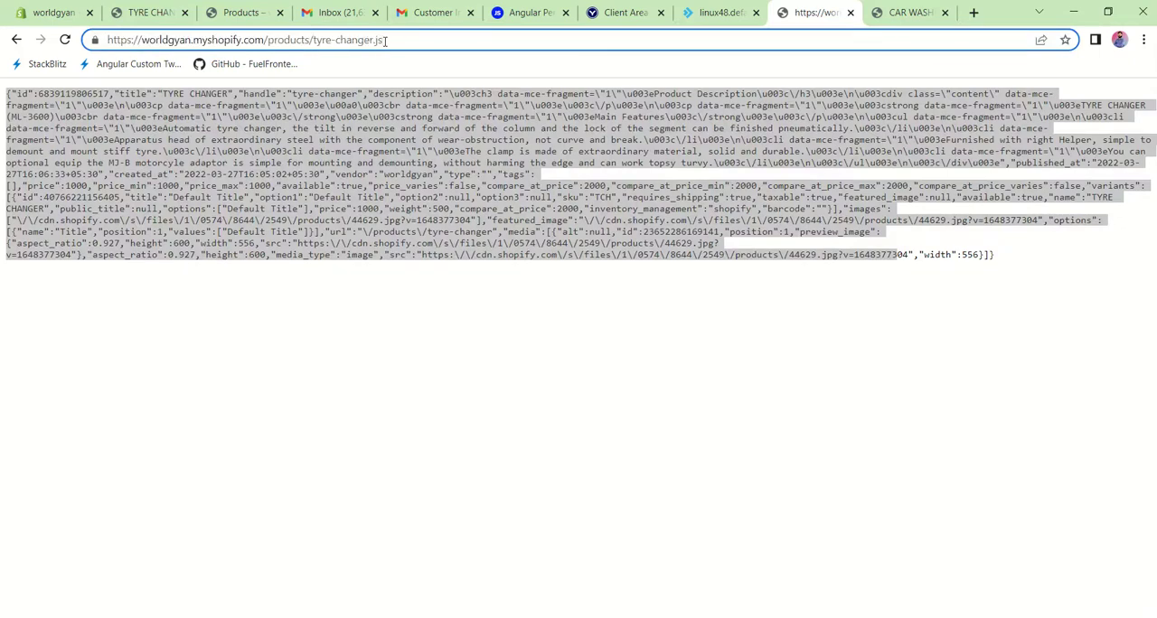
key(BackSpace)
text(son)
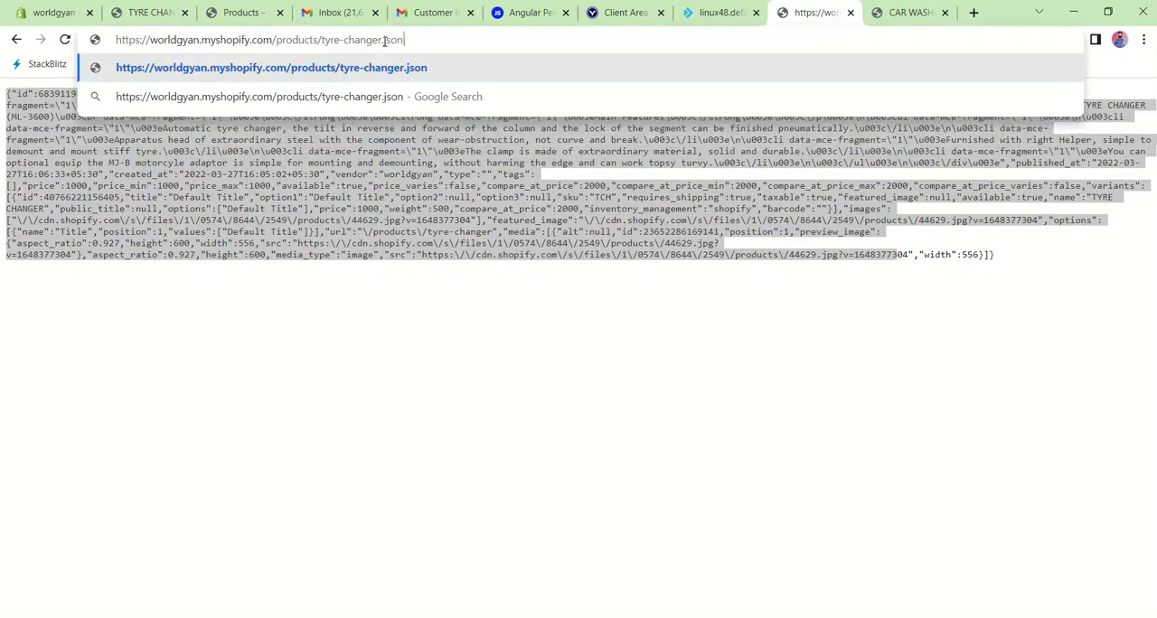
key(Return)
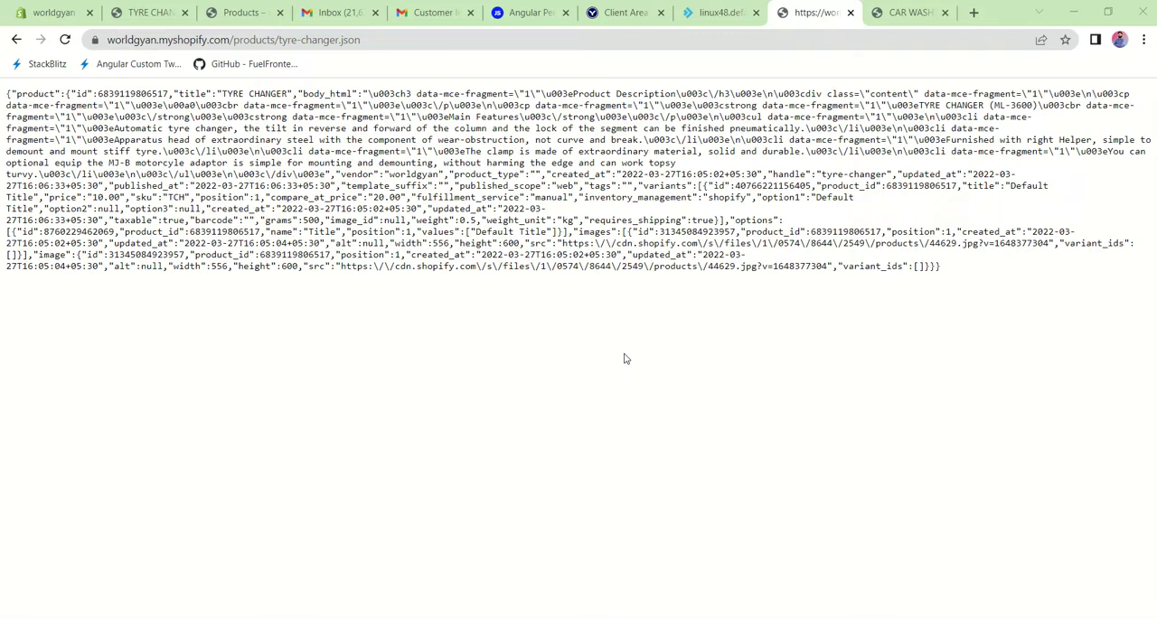
Step: Check the weight entry in the TYRE CHANGER JSON data and return to the admin product list
click(43, 15)
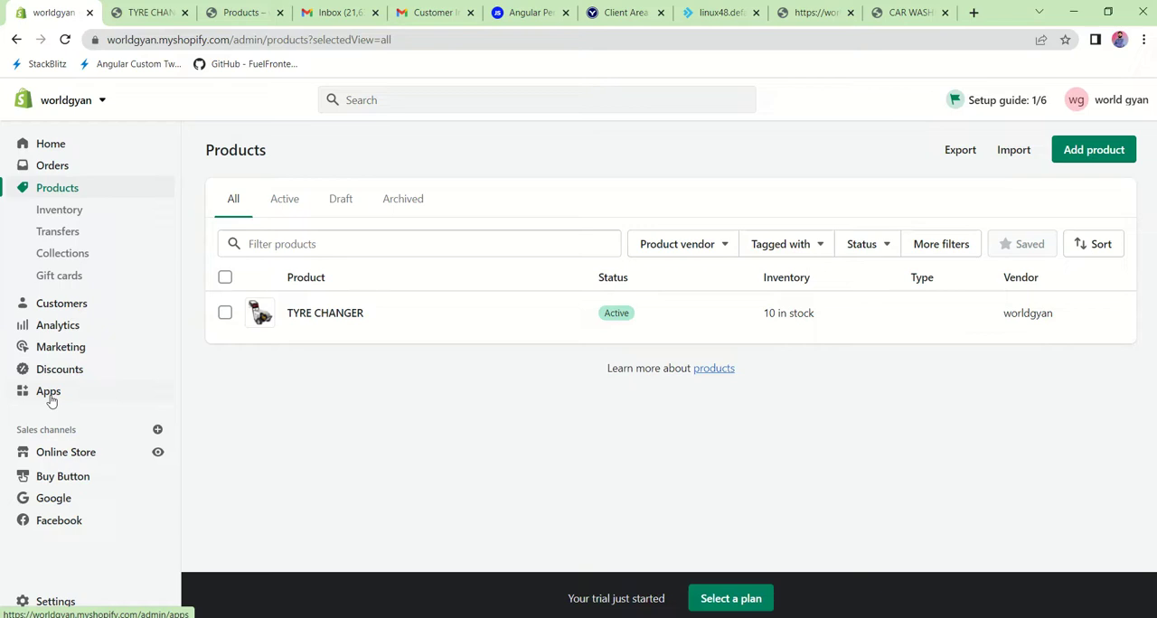
click(835, 9)
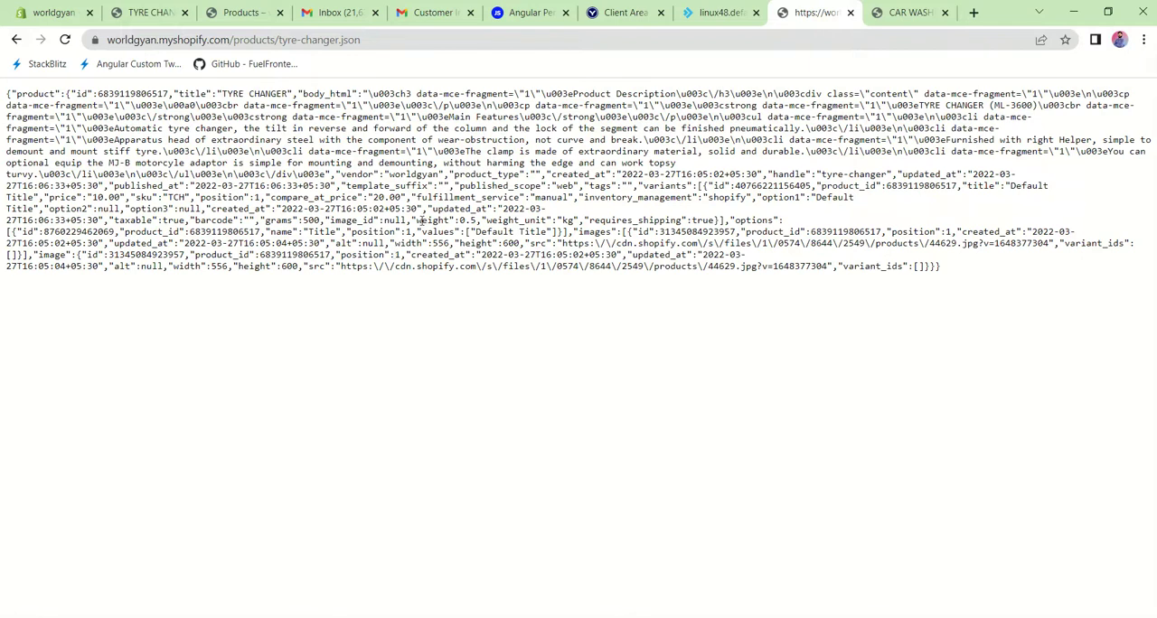
drag(421, 220, 473, 221)
click(471, 220)
click(41, 13)
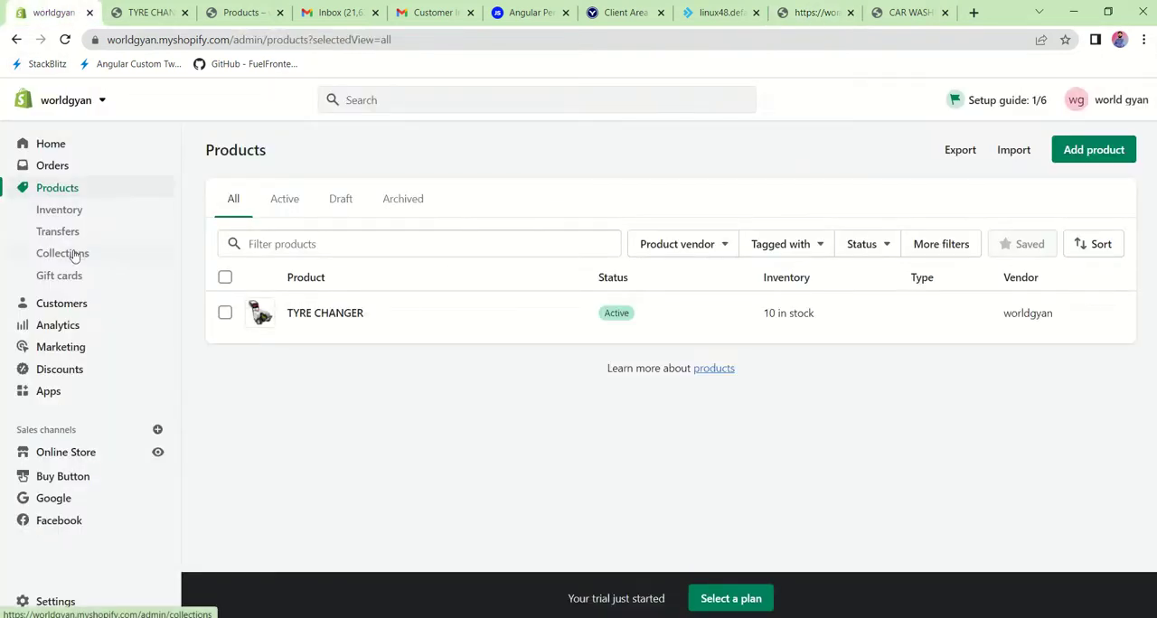